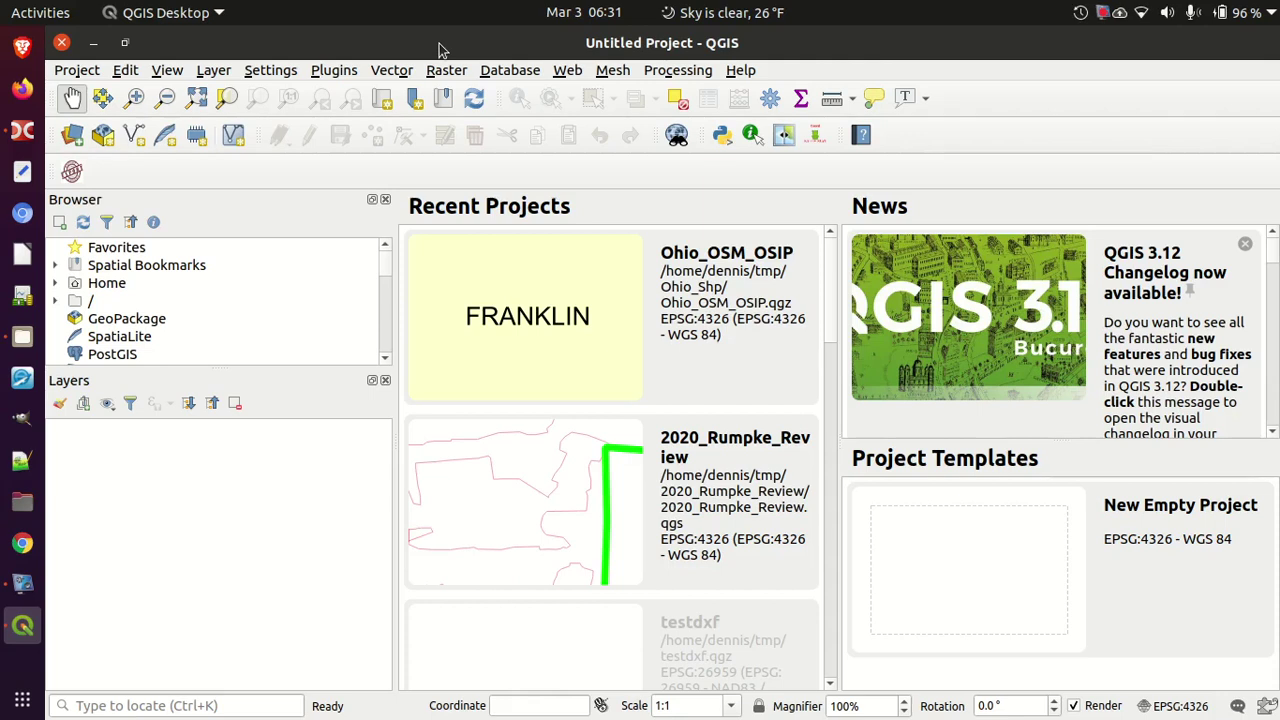
Delete ogr_kml.dxf from qgis_test and drop input.kml onto the QGIS Layers panel
{"action": "left_click", "coordinate": [22, 336]}
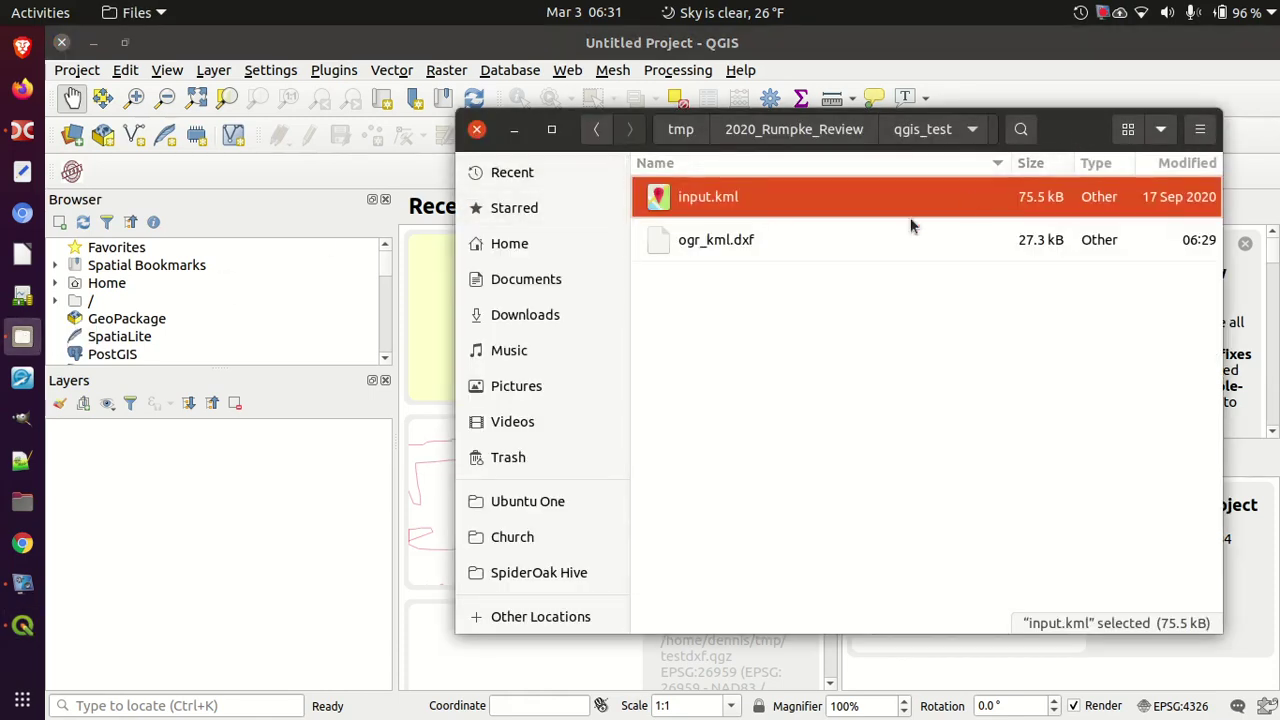
{"action": "left_click", "coordinate": [730, 241]}
{"action": "key", "text": "Delete"}
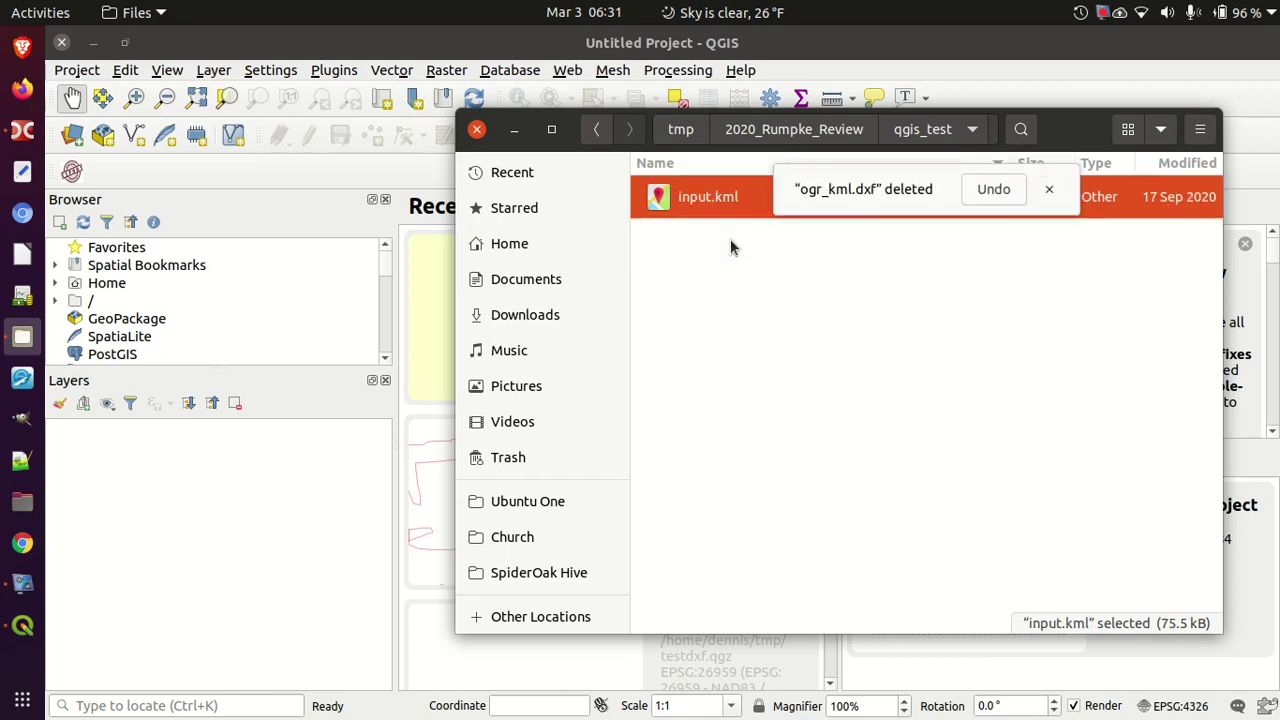
{"action": "left_click", "coordinate": [712, 303]}
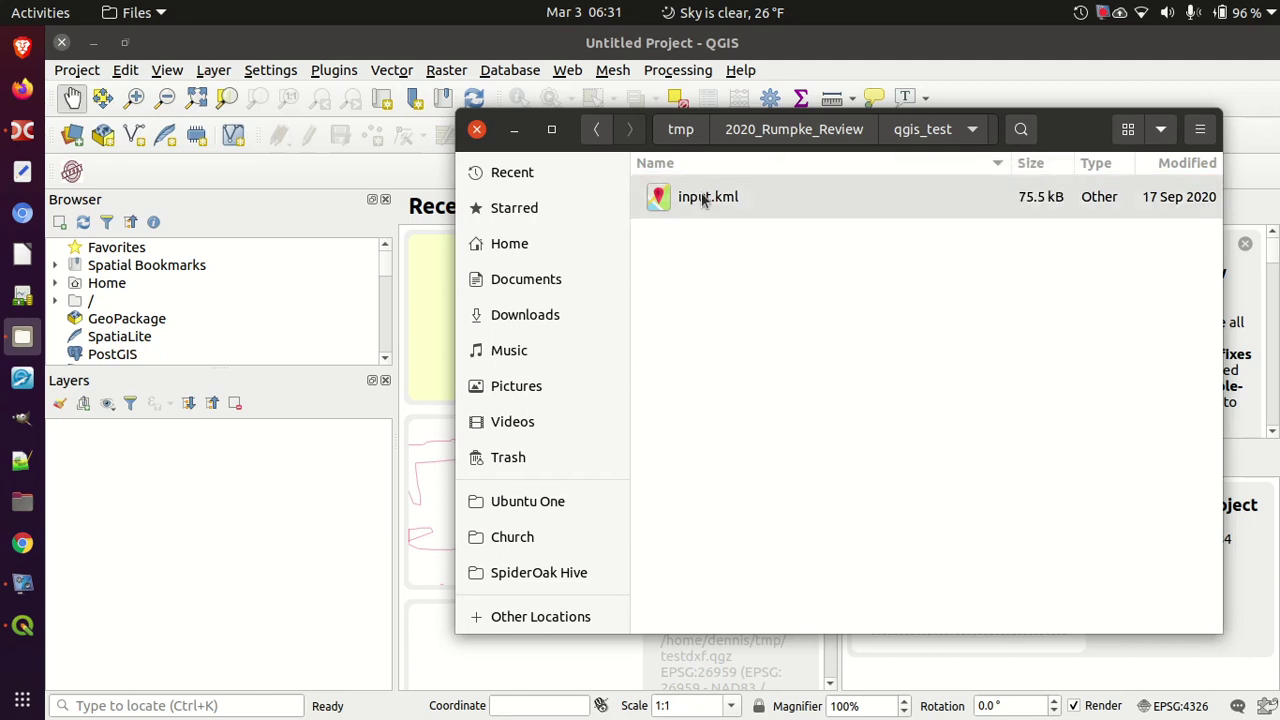
{"action": "left_click_drag", "start_coordinate": [701, 192], "coordinate": [262, 480]}
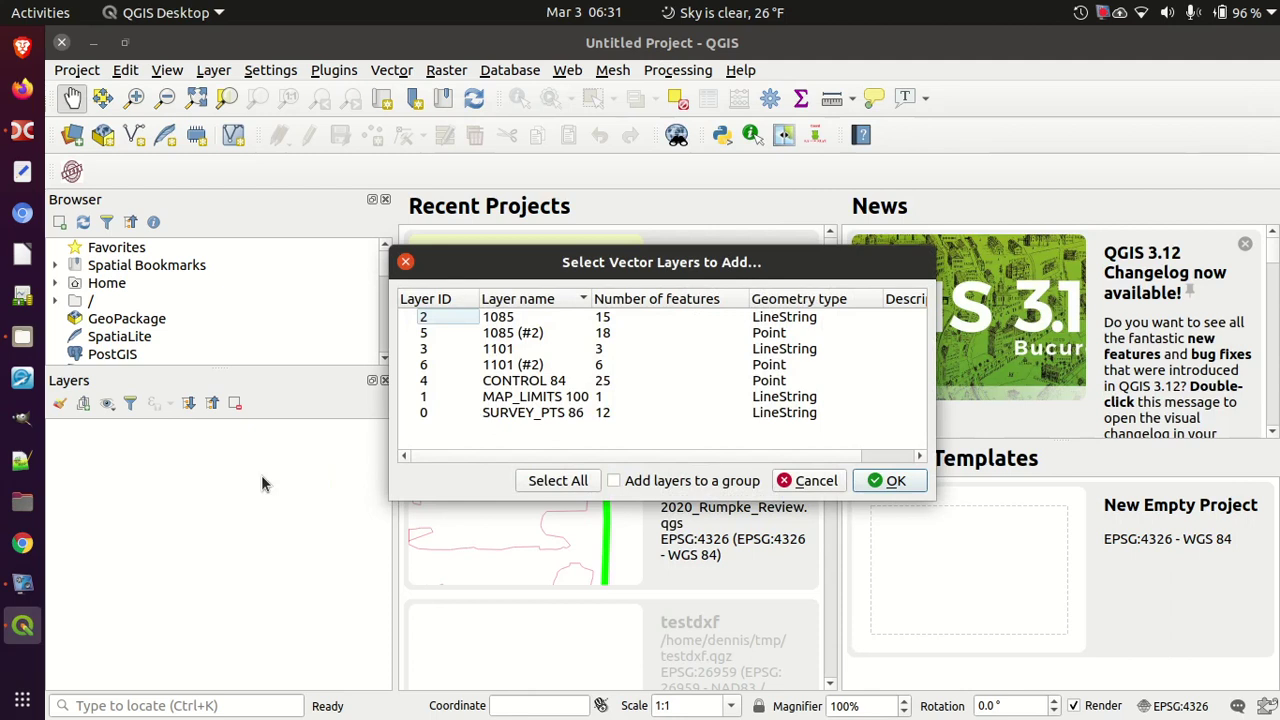
Add the MAP_LIMITS 100 and 1101 layers from input.kml together in a group
{"action": "left_click", "coordinate": [536, 400]}
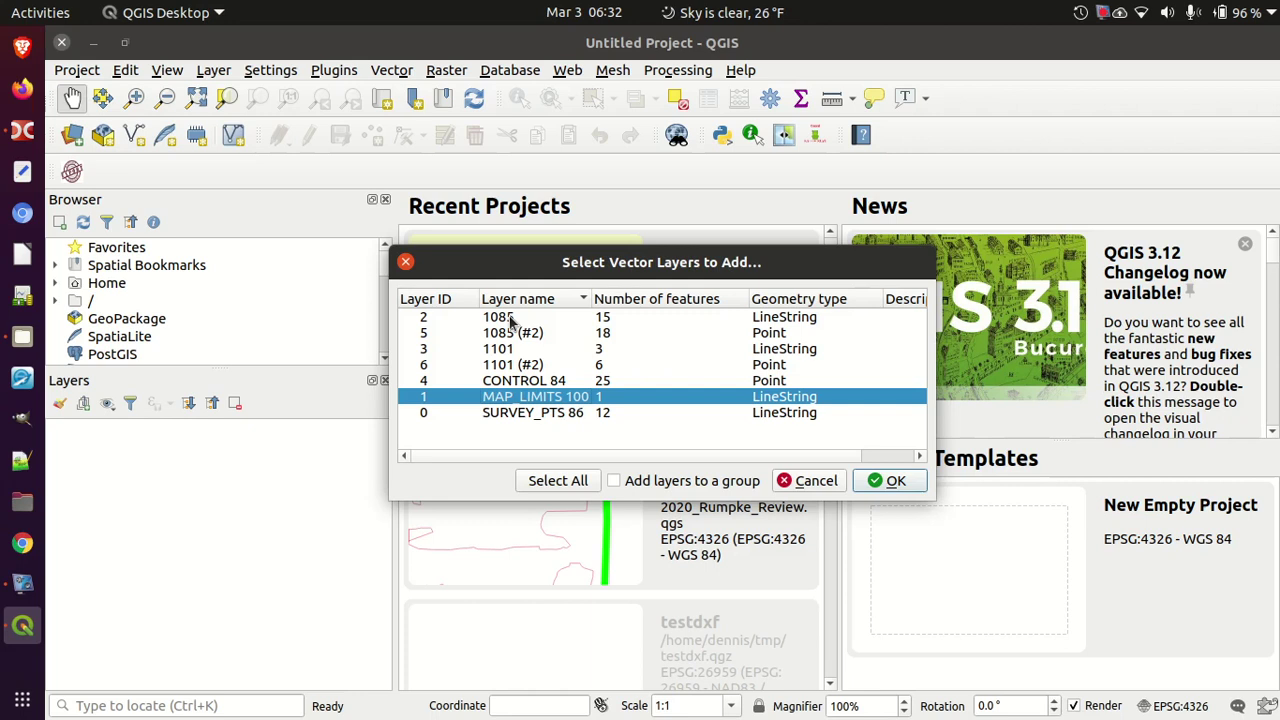
{"action": "left_click", "coordinate": [505, 349], "text": "ctrl"}
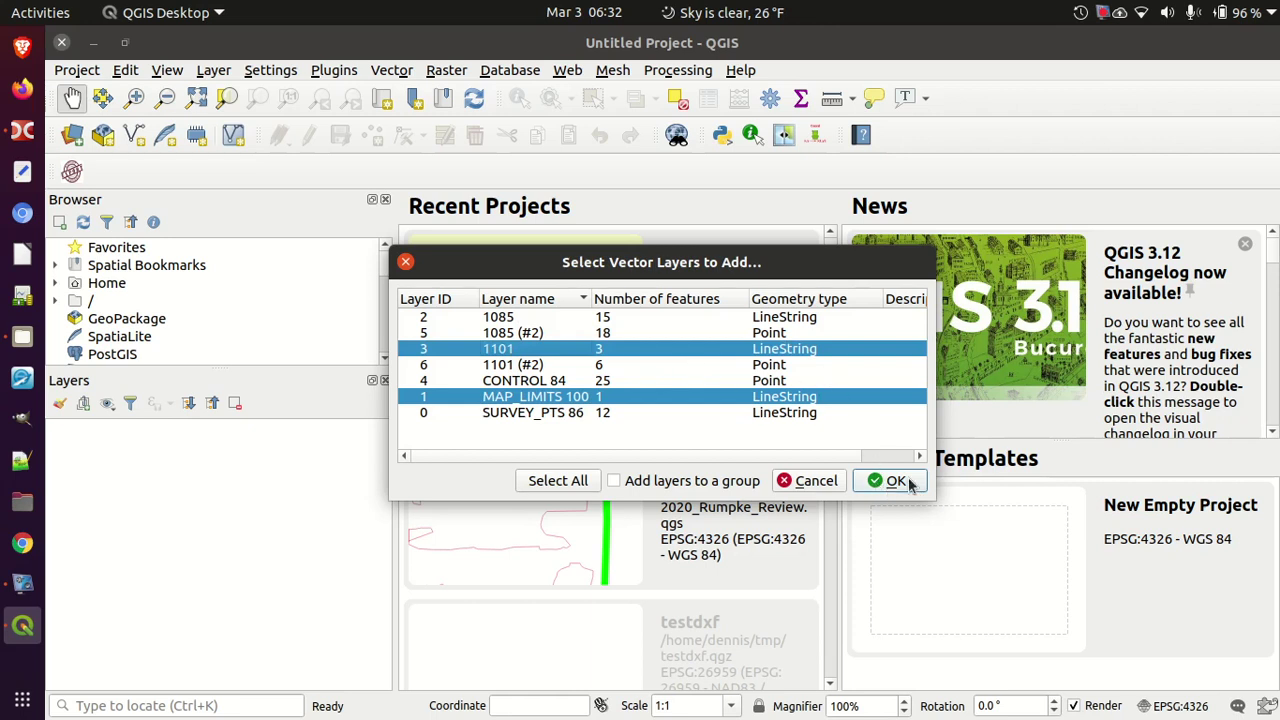
{"action": "left_click", "coordinate": [615, 482]}
{"action": "left_click", "coordinate": [893, 481]}
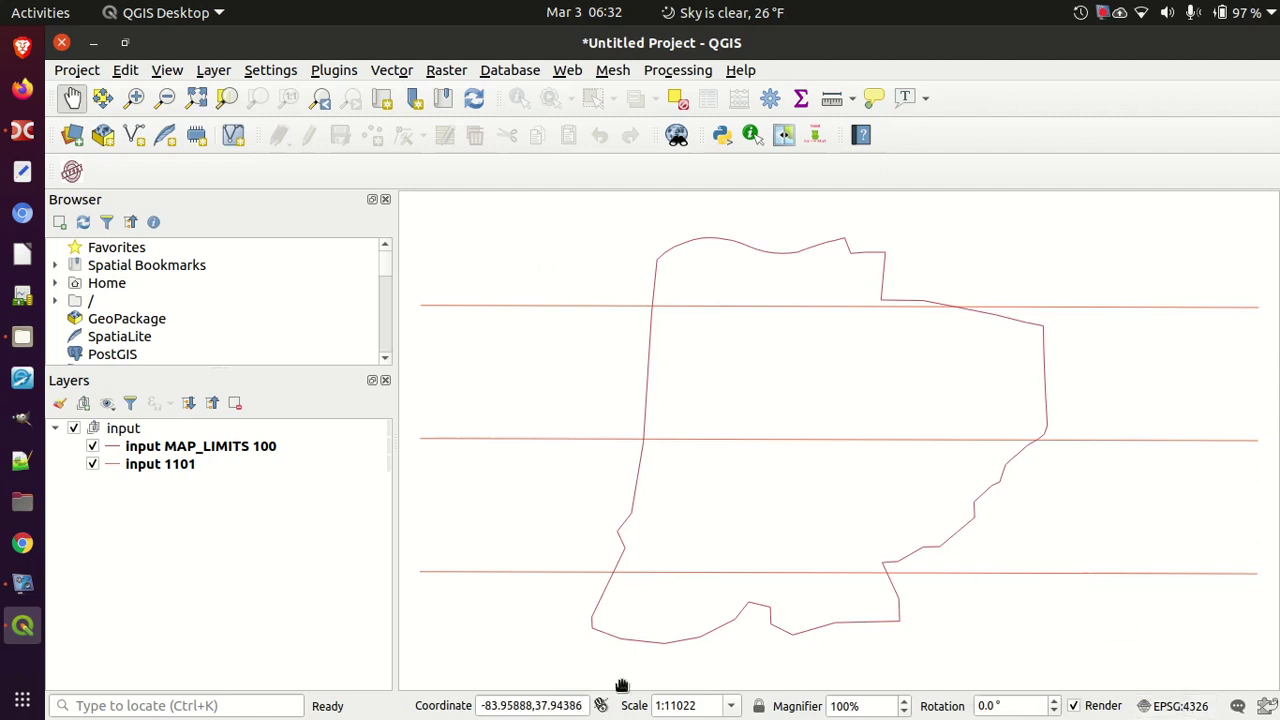
{"action": "left_click", "coordinate": [1182, 706]}
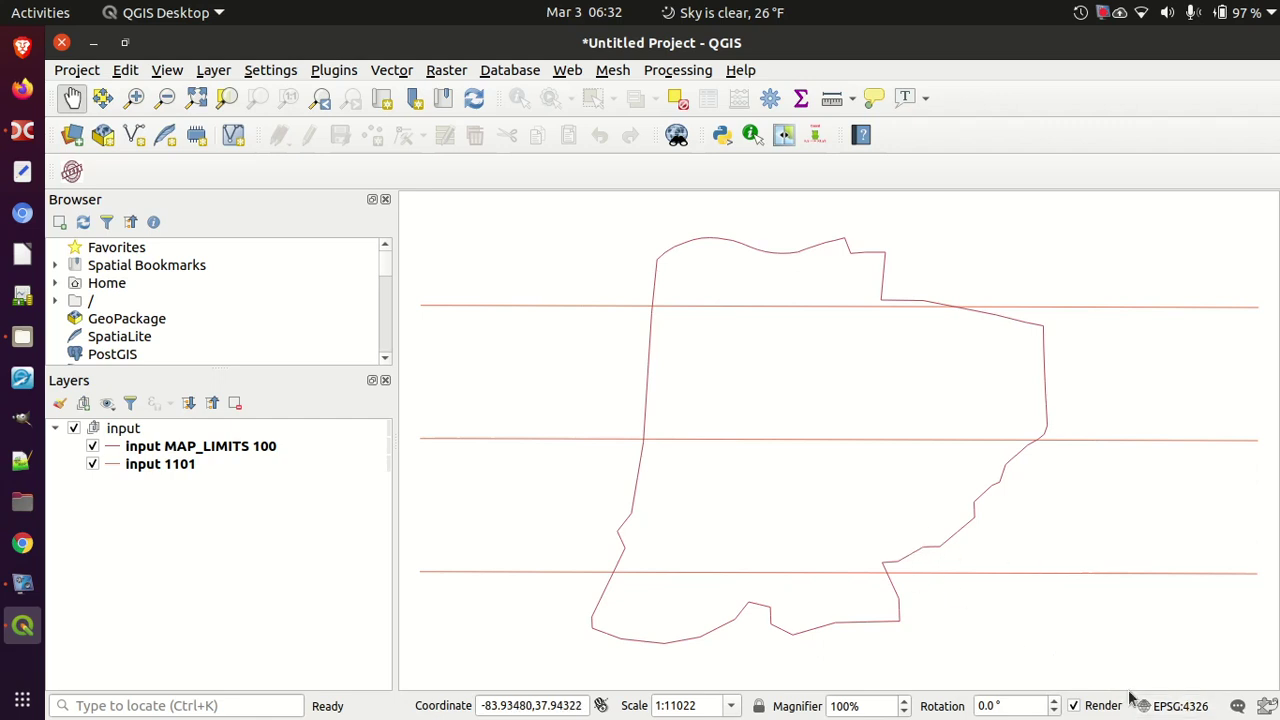
{"action": "left_click", "coordinate": [1180, 706]}
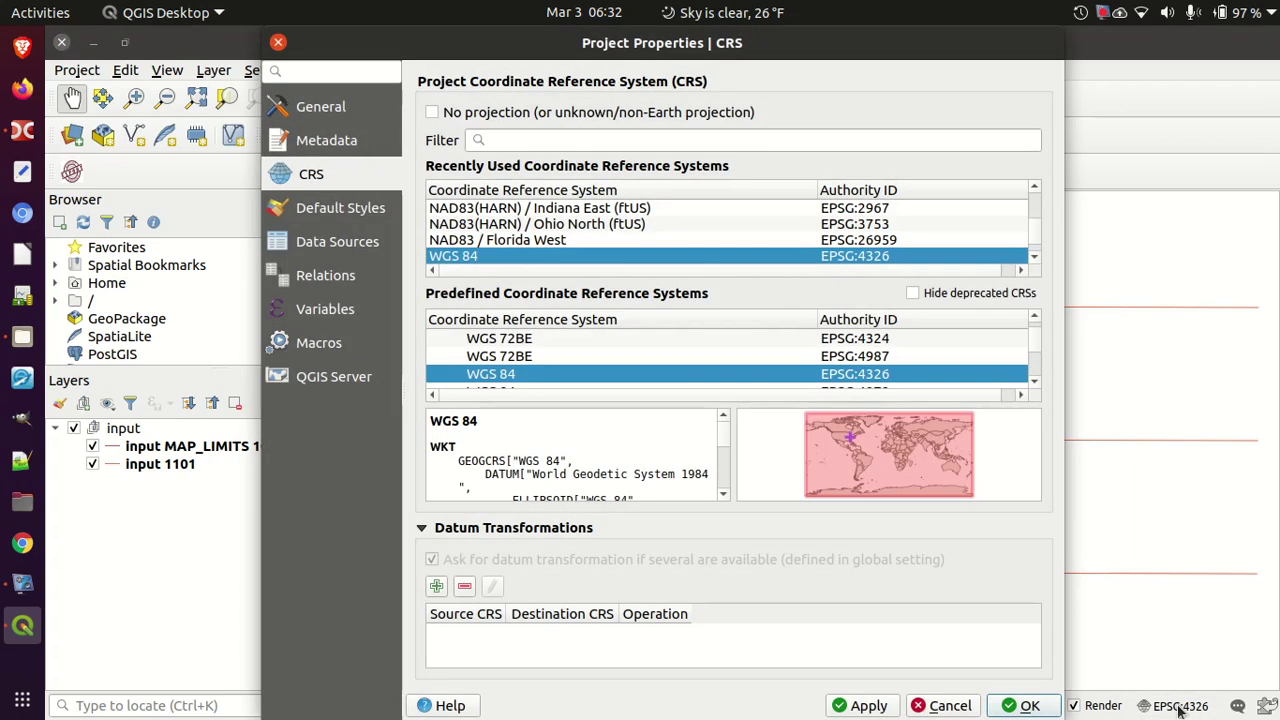
Pick Kentucky Single Zone (ftUS), EPSG:3547, from recently used CRSs as the project CRS
{"action": "scroll", "coordinate": [583, 228], "scroll_direction": "up", "scroll_amount": 2}
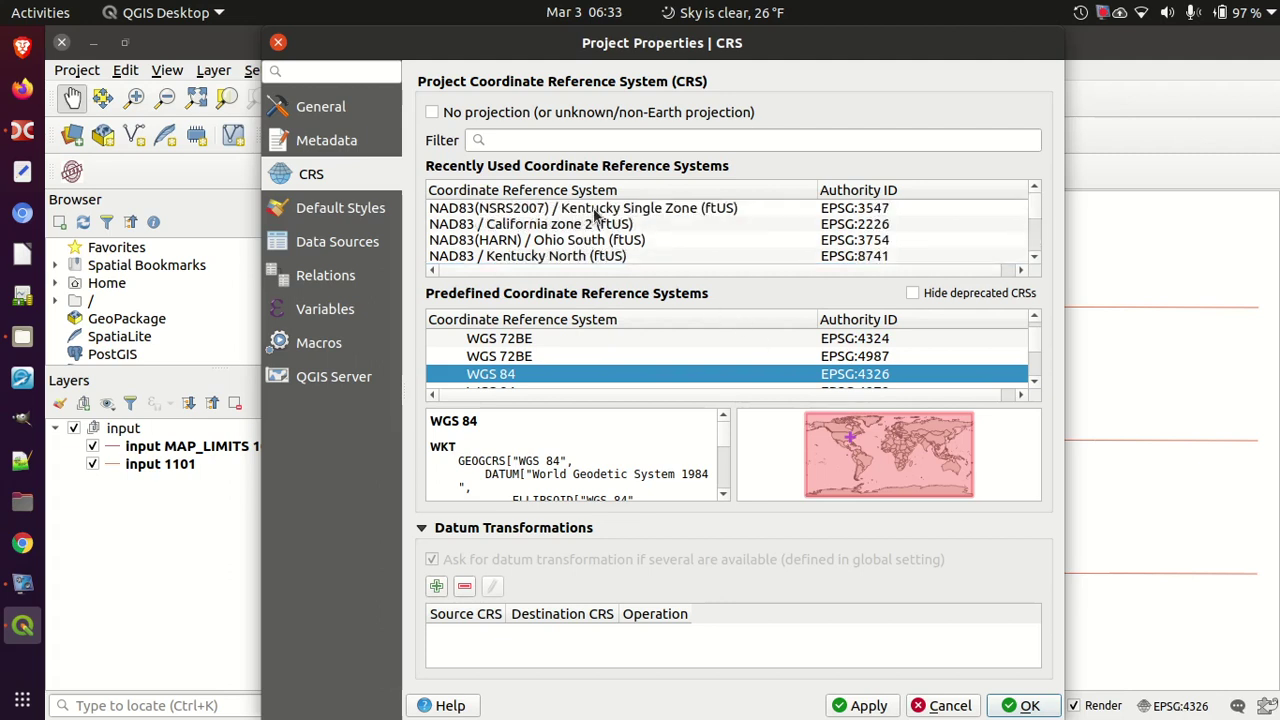
{"action": "left_click", "coordinate": [597, 212]}
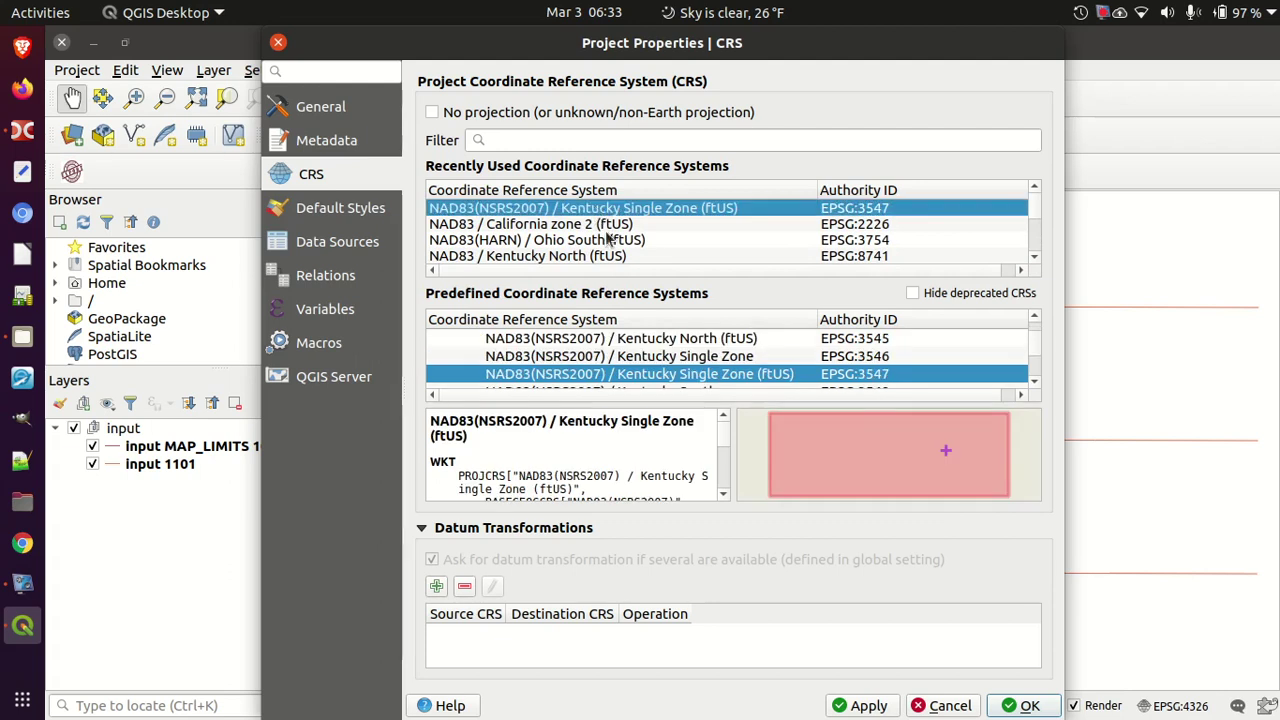
{"action": "left_click", "coordinate": [1035, 707]}
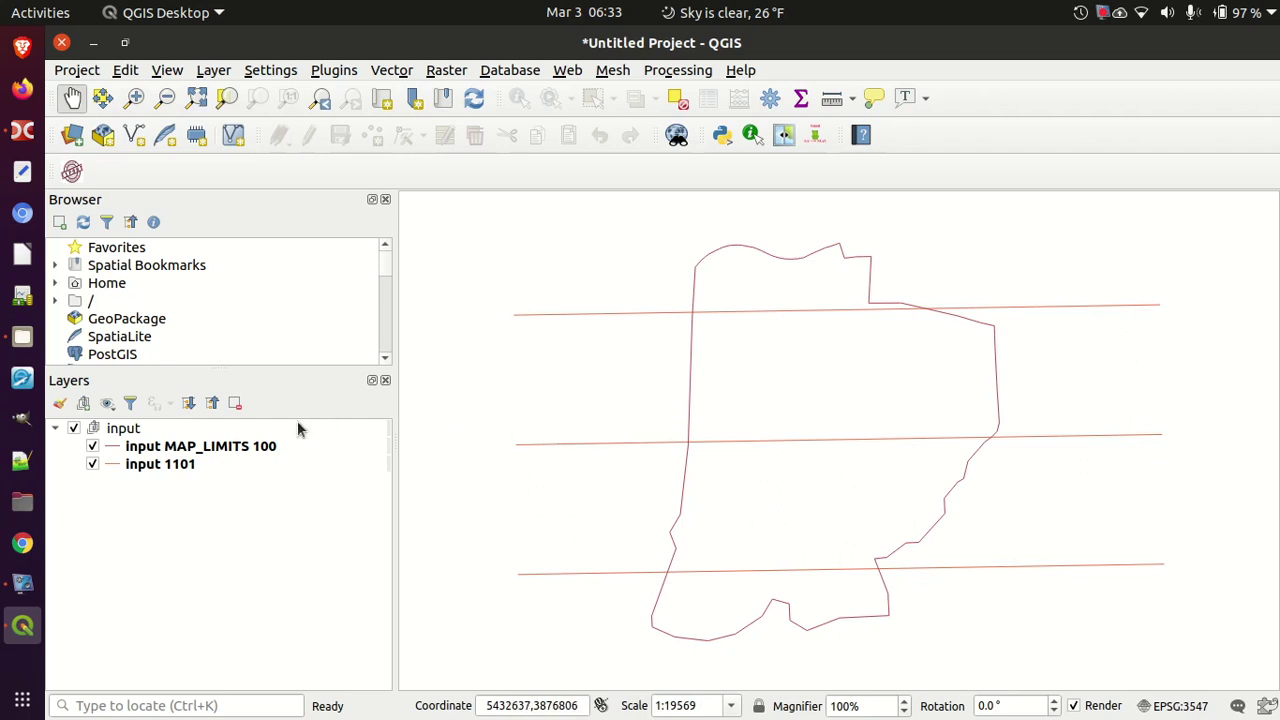
Save the MAP_LIMITS 100 layer's features with the file name output.dxf
{"action": "left_click", "coordinate": [210, 452]}
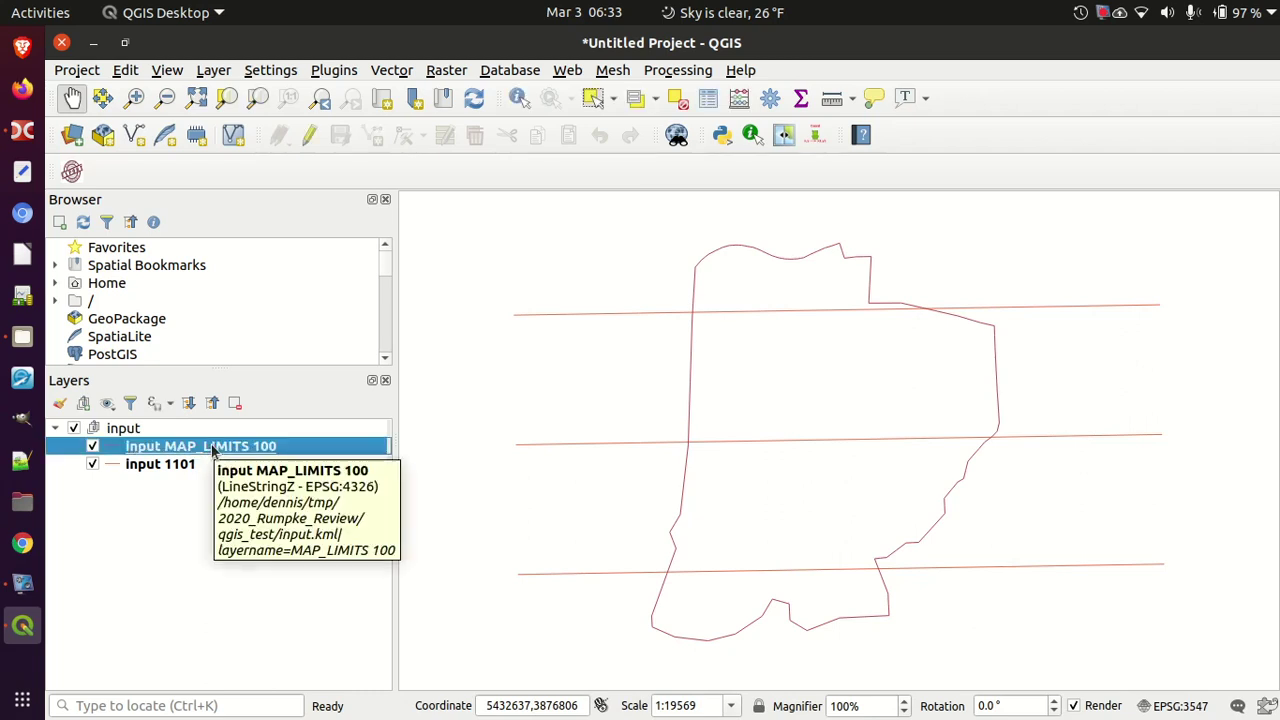
{"action": "right_click", "coordinate": [212, 452]}
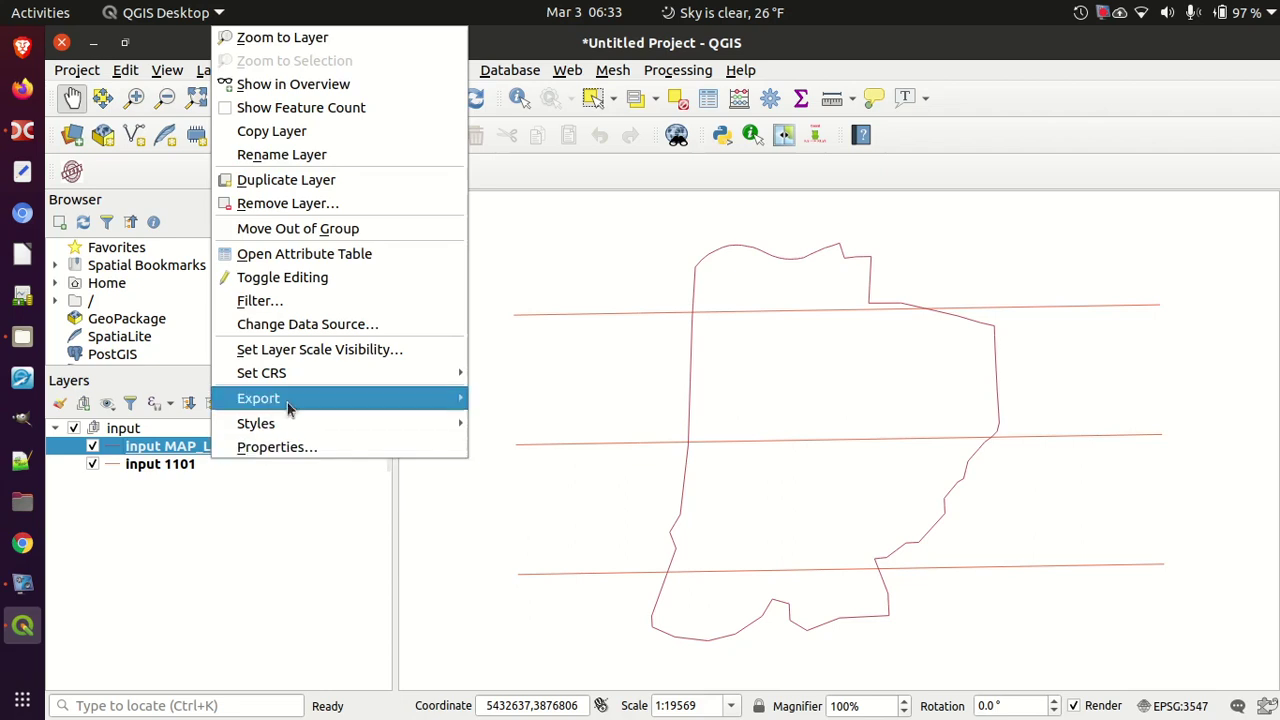
{"action": "mouse_move", "coordinate": [290, 405]}
{"action": "mouse_move", "coordinate": [452, 402]}
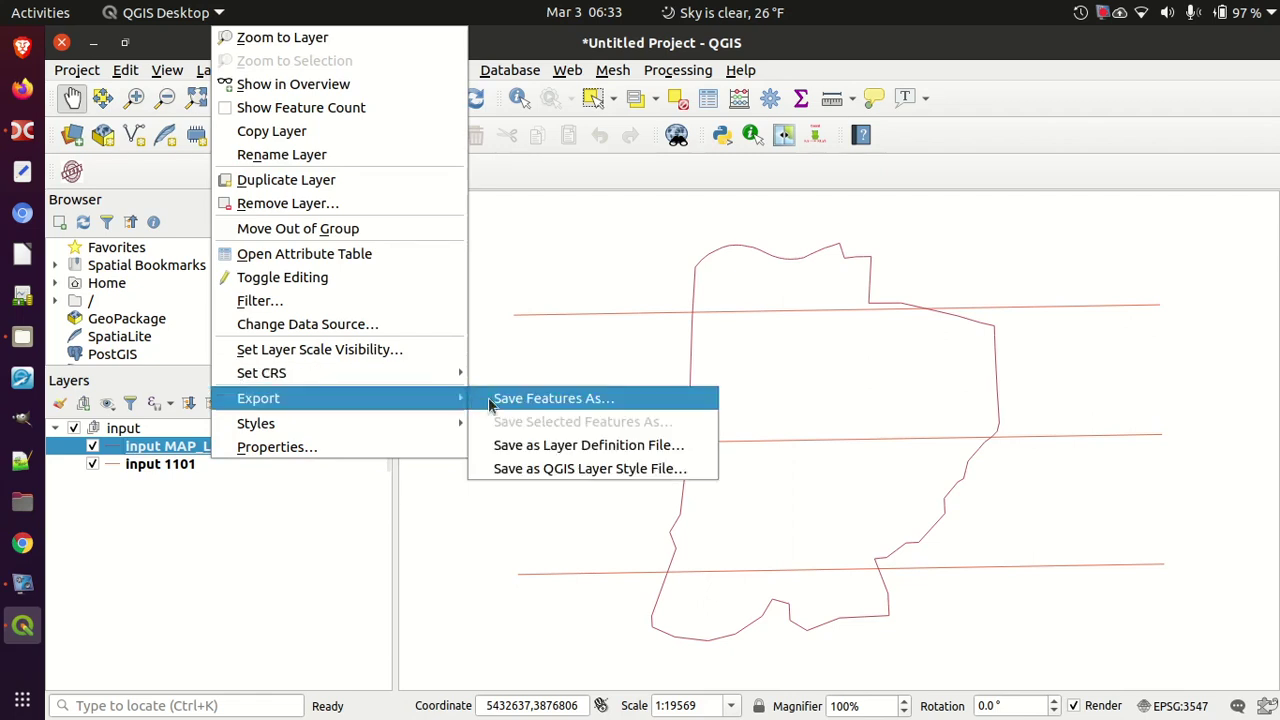
{"action": "left_click", "coordinate": [565, 400]}
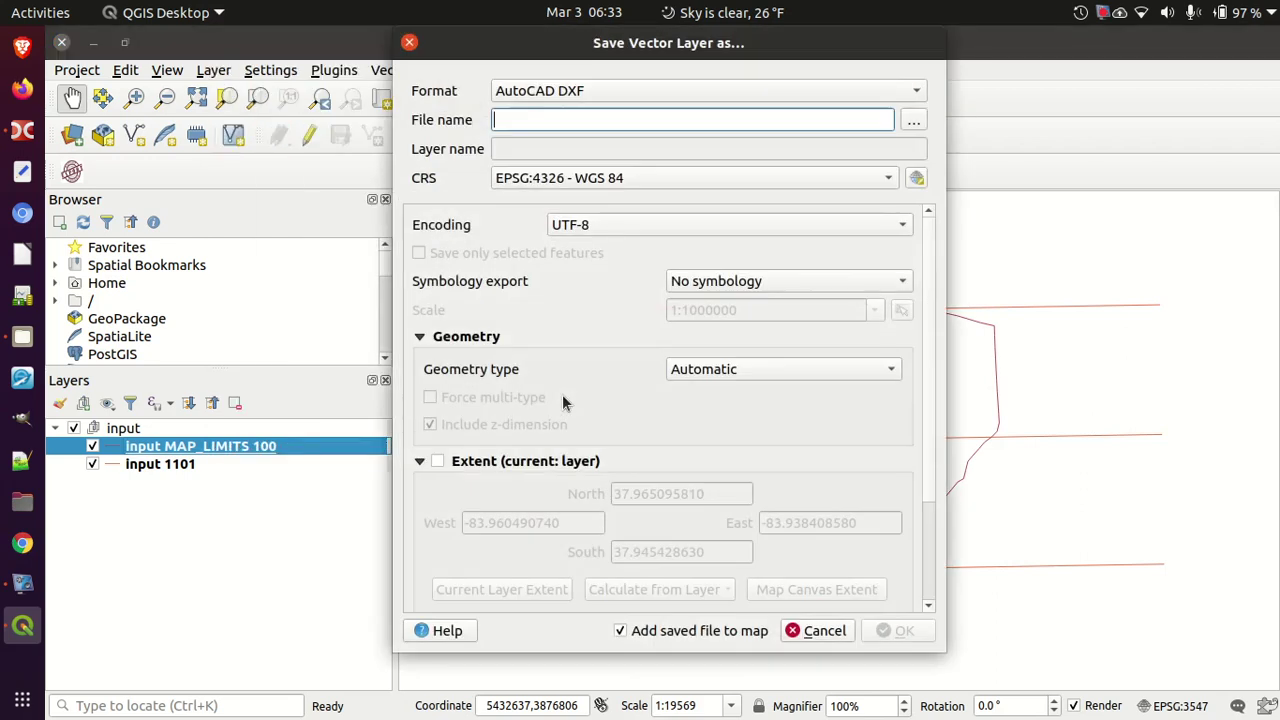
{"action": "left_click", "coordinate": [913, 120]}
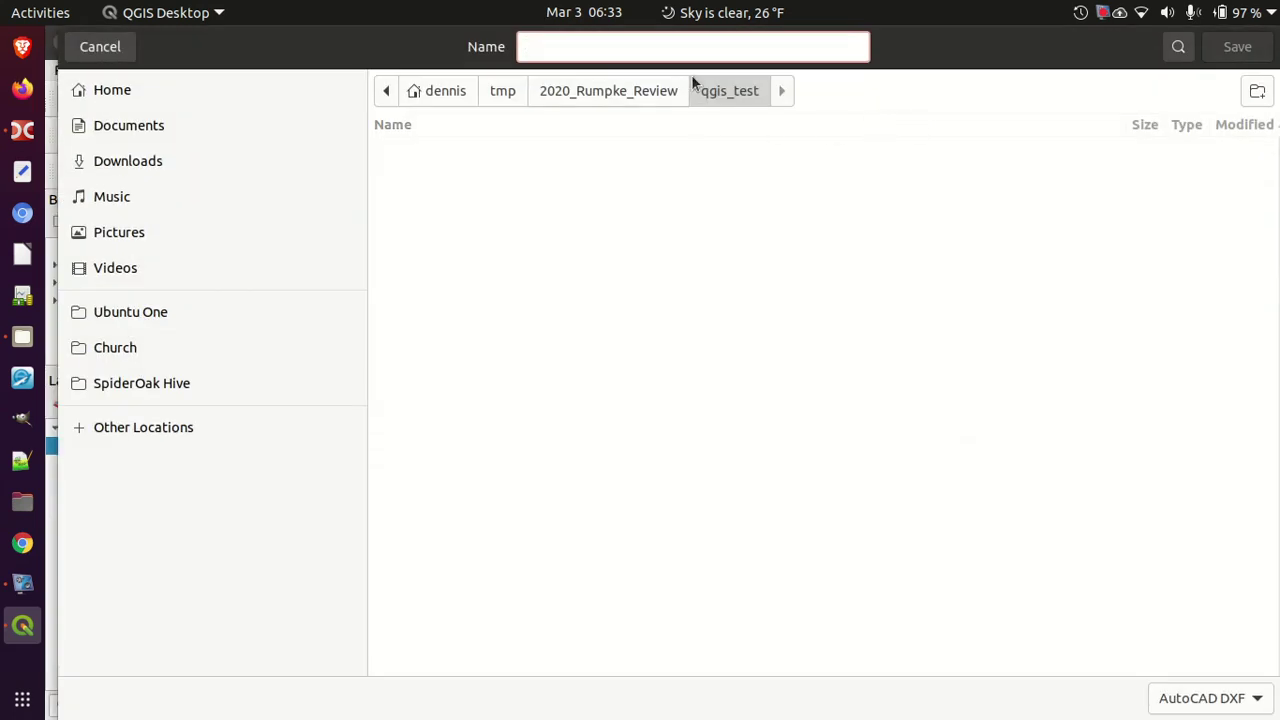
{"action": "type", "text": "out"}
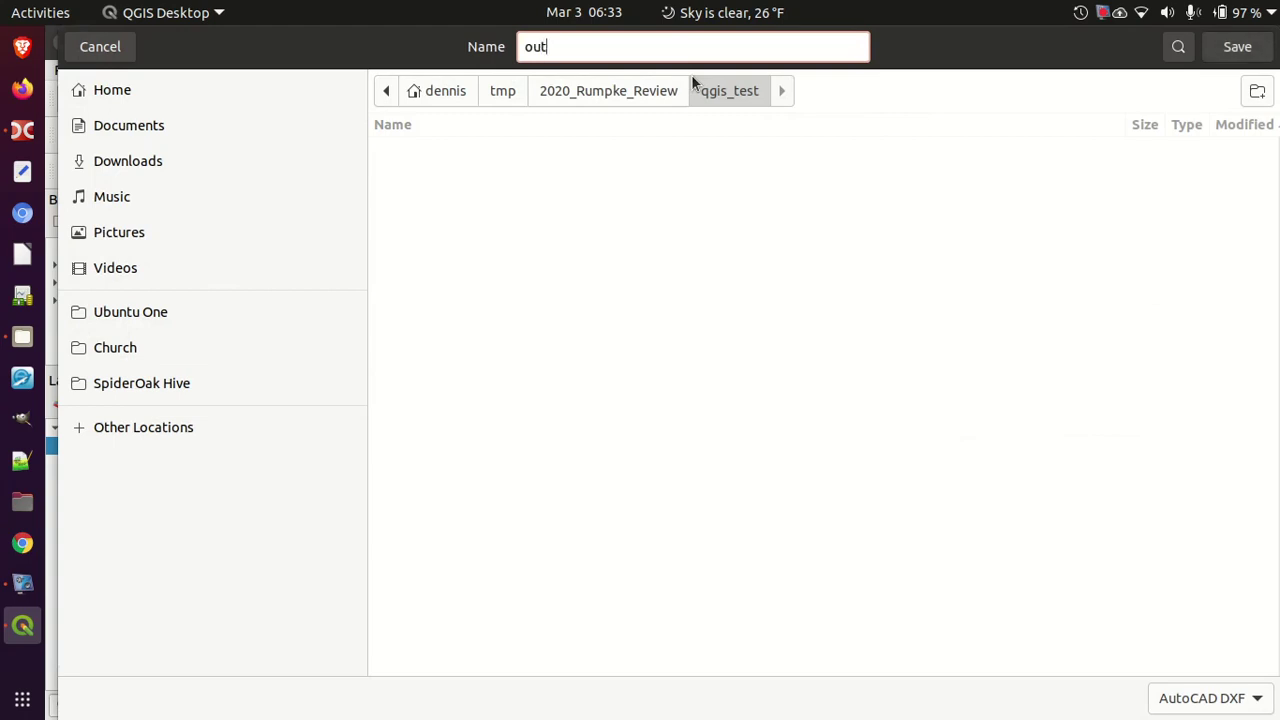
{"action": "type", "text": "put.dxf"}
{"action": "key", "text": "Return"}
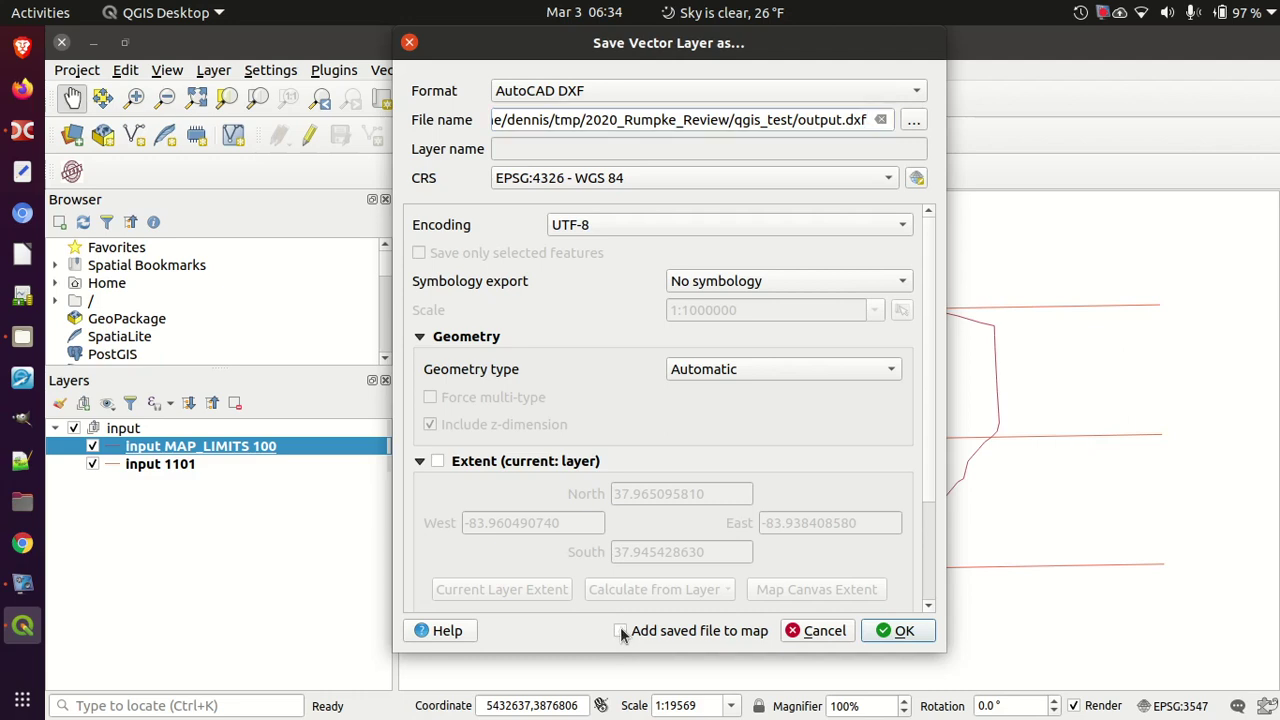
Export it in project CRS EPSG:3547 without adding the saved file to the map
{"action": "left_click", "coordinate": [621, 631]}
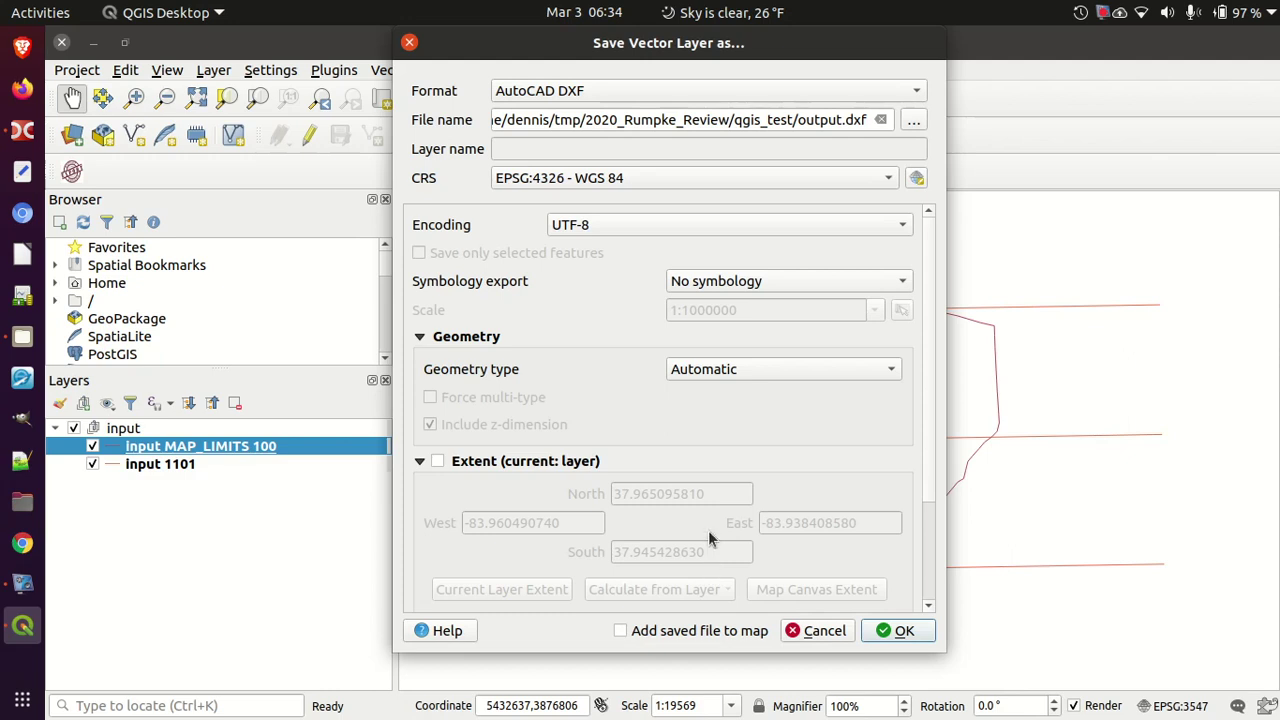
{"action": "left_click", "coordinate": [720, 180]}
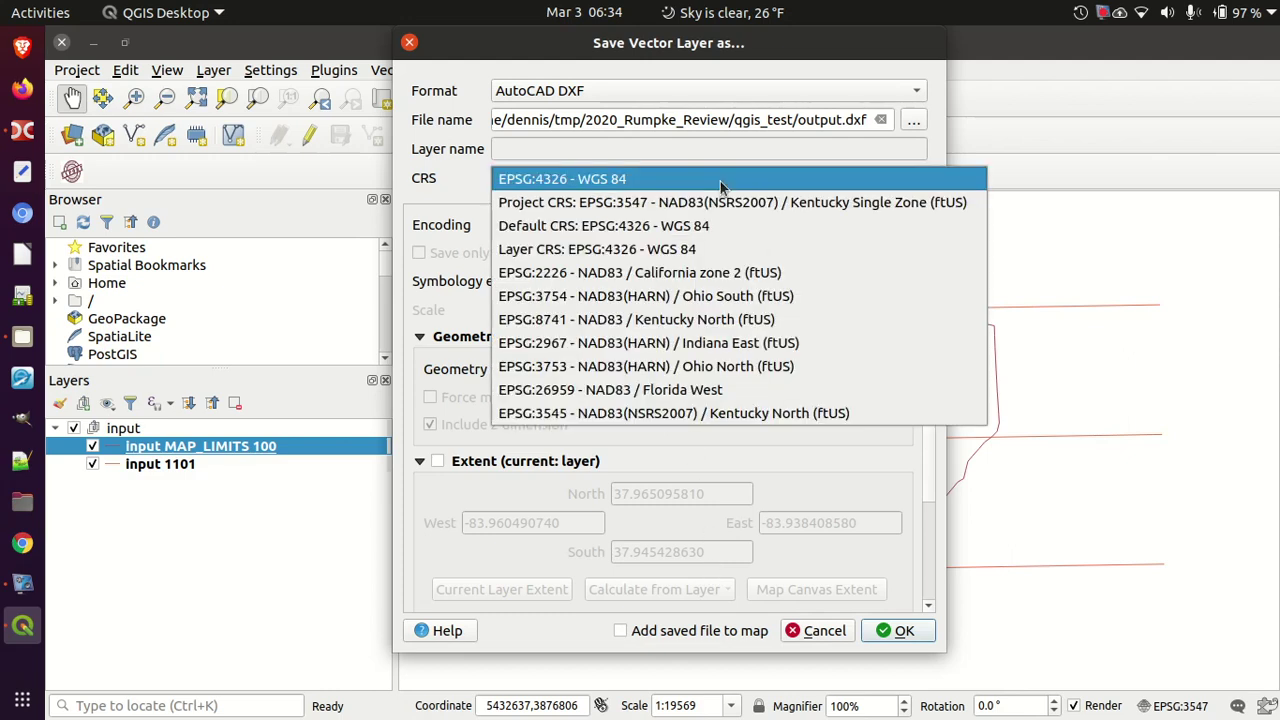
{"action": "left_click", "coordinate": [741, 203]}
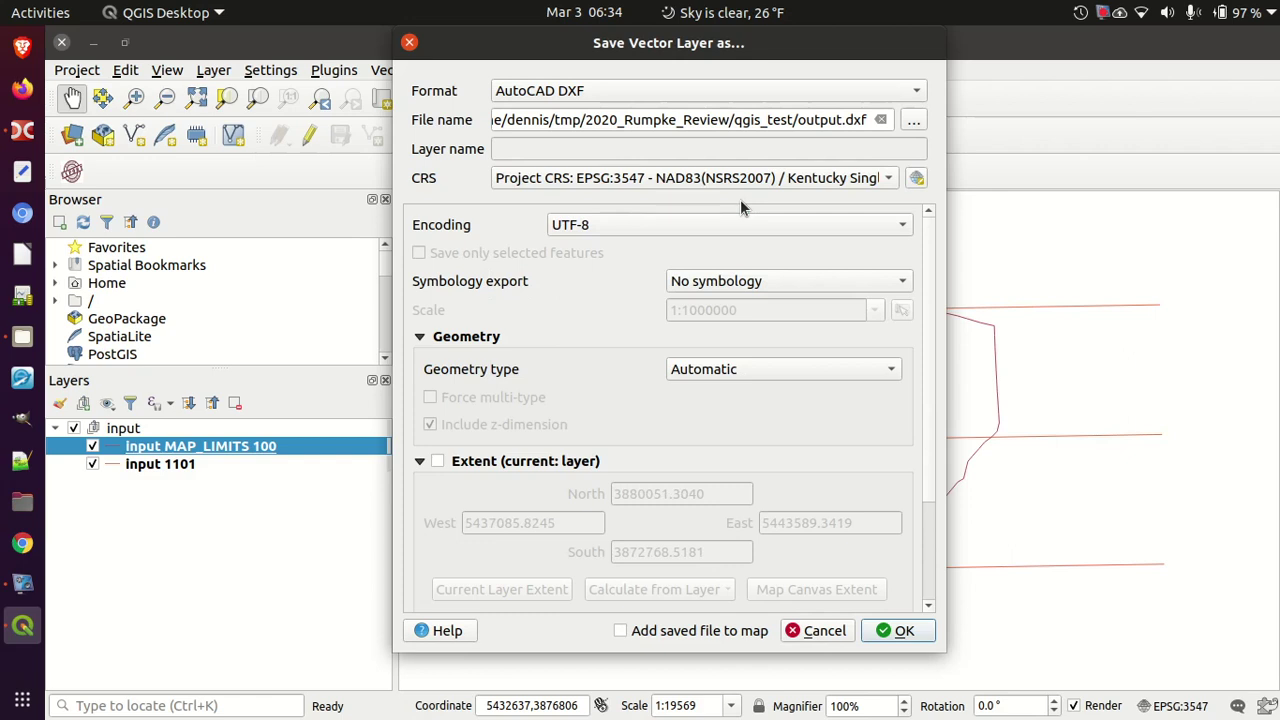
{"action": "left_click", "coordinate": [903, 631]}
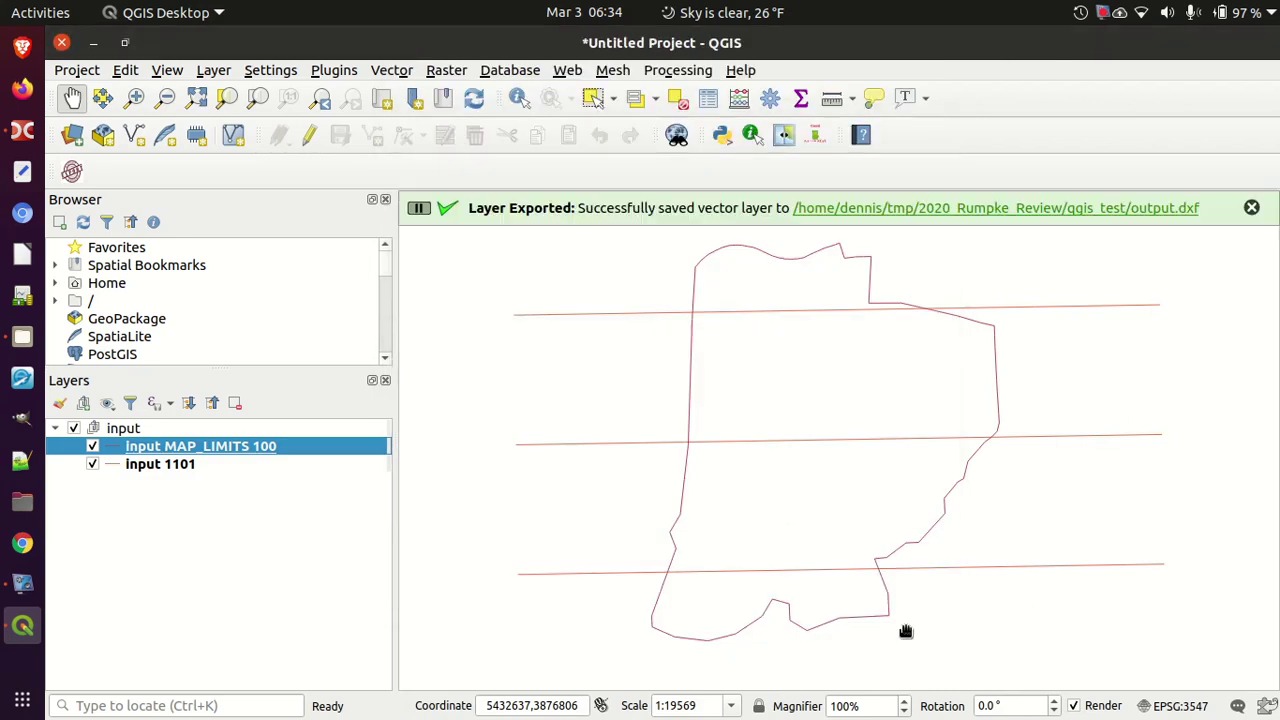
Open output.dxf from the qgis_test folder in QCAD
{"action": "left_click", "coordinate": [22, 336]}
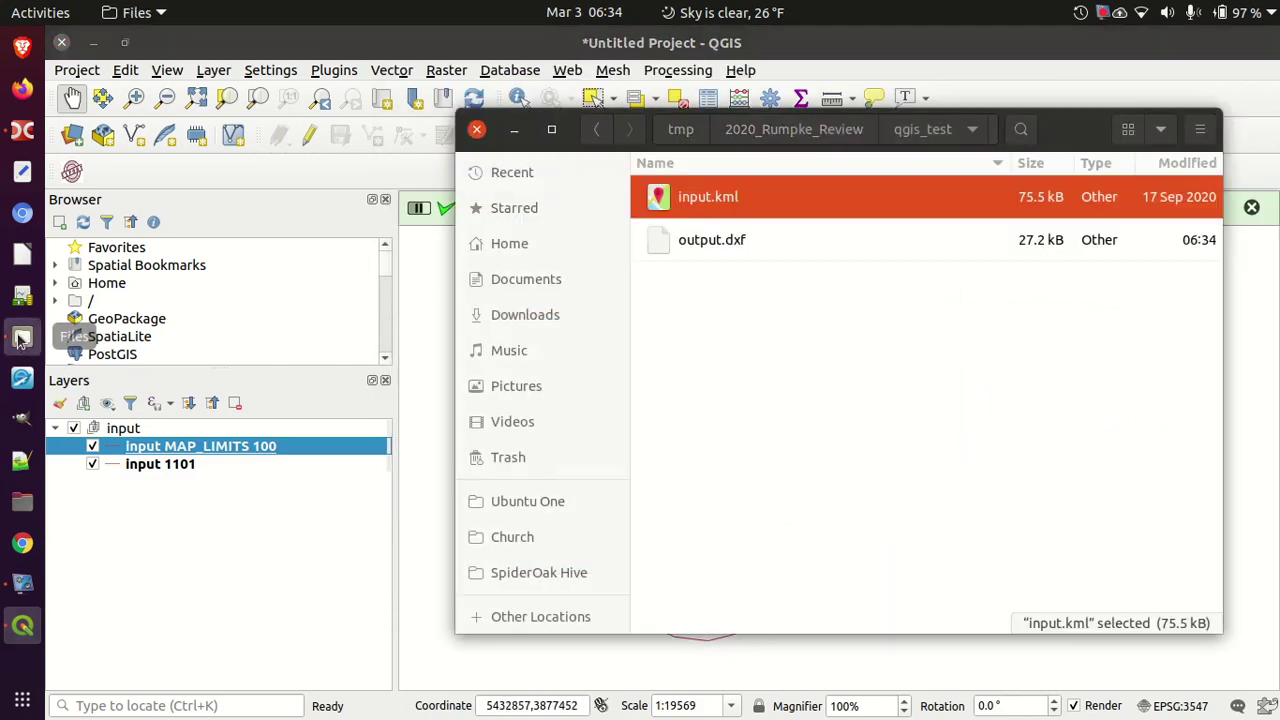
{"action": "left_click", "coordinate": [719, 241]}
{"action": "double_click", "coordinate": [719, 239]}
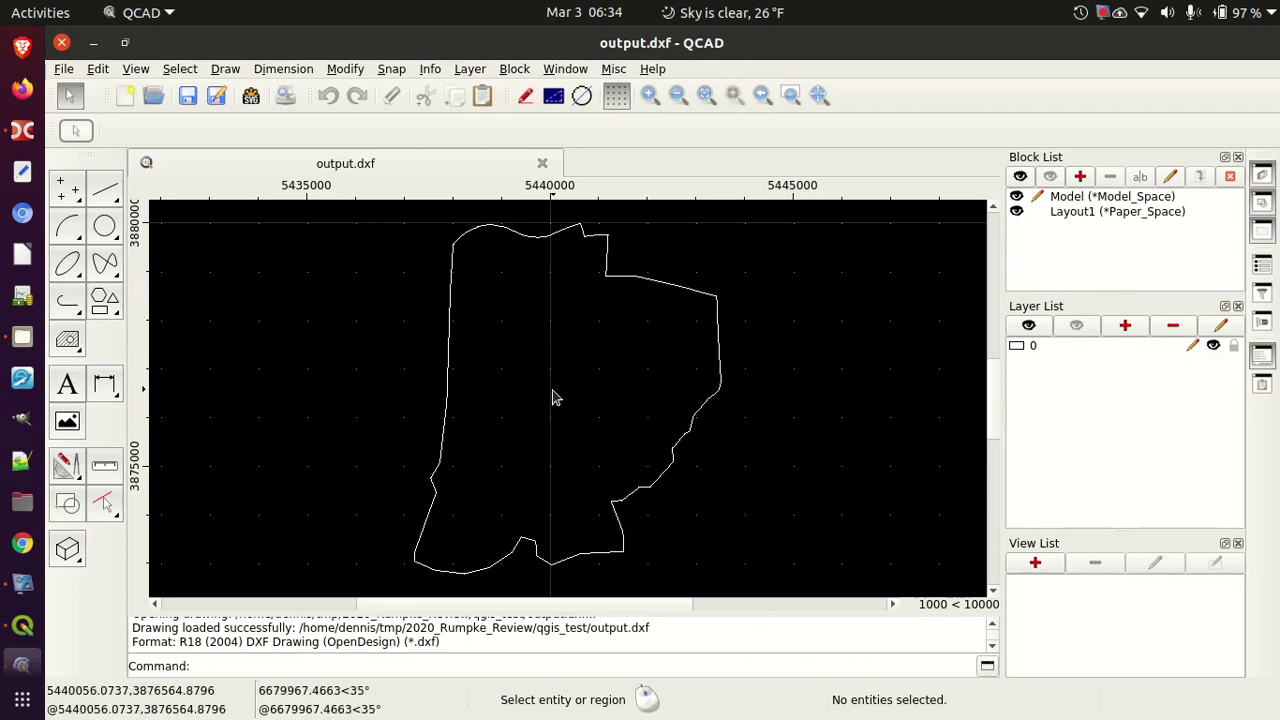
Inspect the boundary polyline and layer 0 in the output.dxf drawing
{"action": "left_click", "coordinate": [714, 399]}
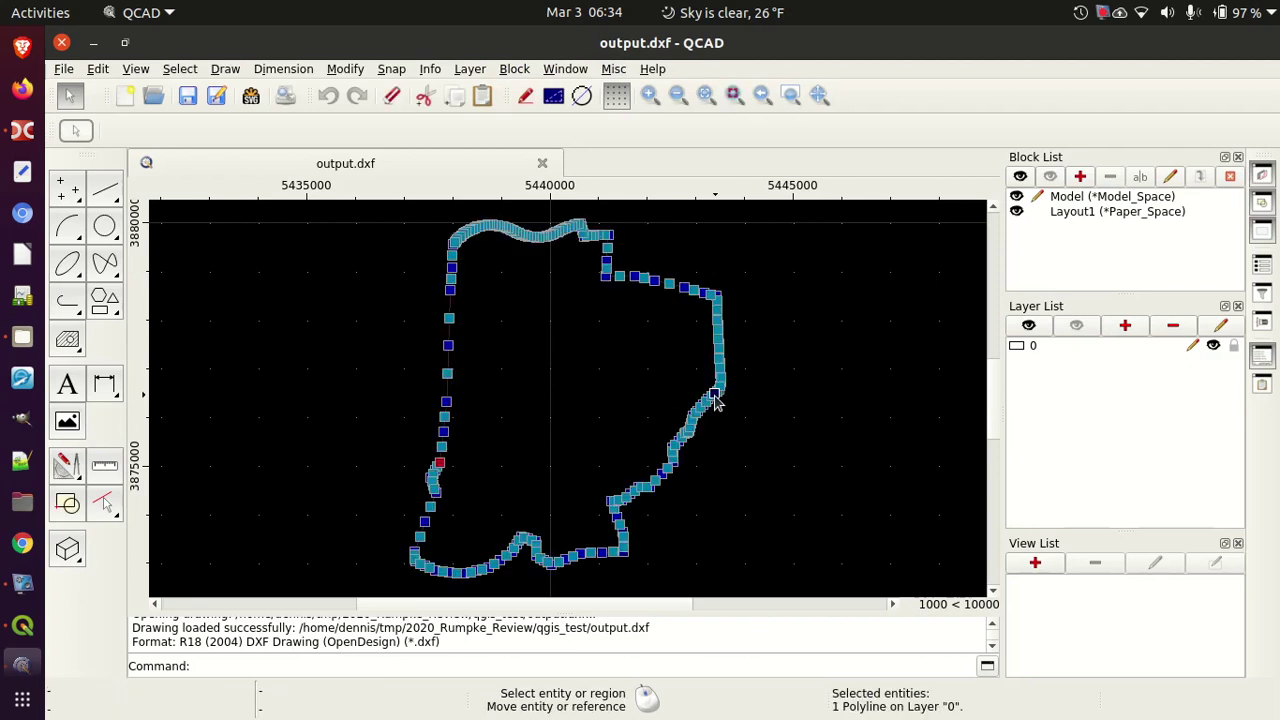
{"action": "left_click", "coordinate": [773, 392]}
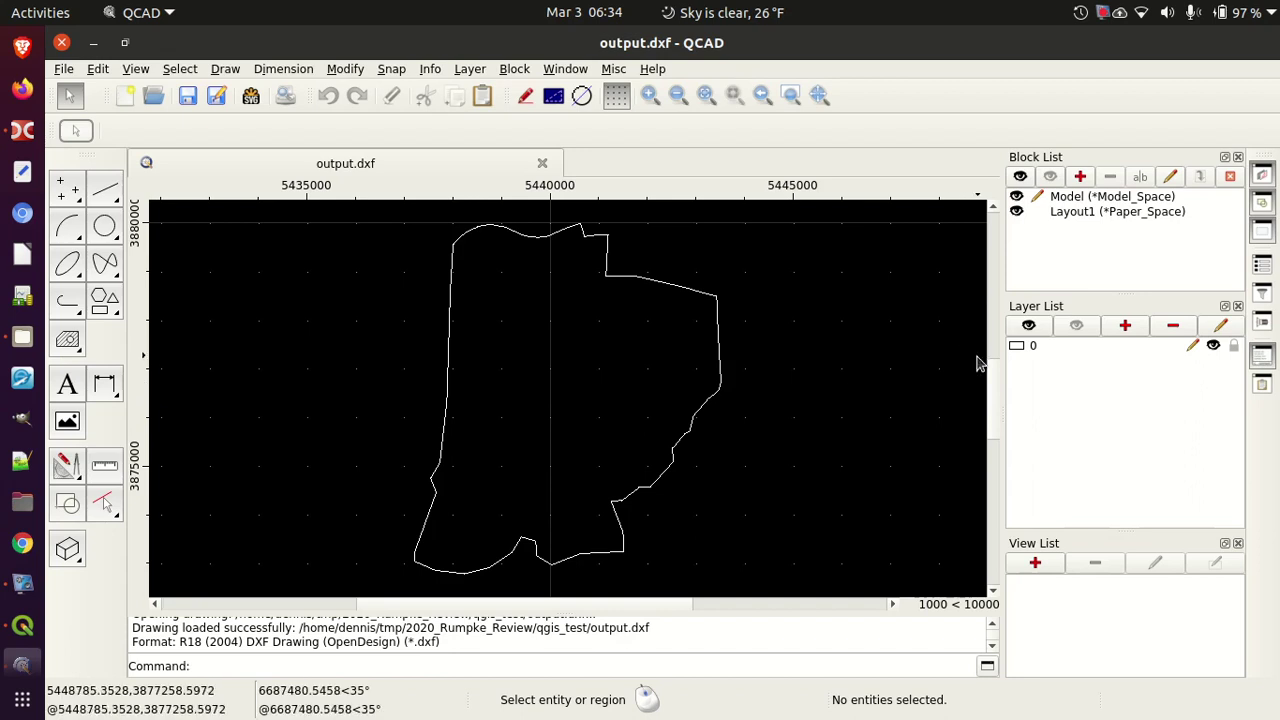
{"action": "left_click", "coordinate": [1036, 346]}
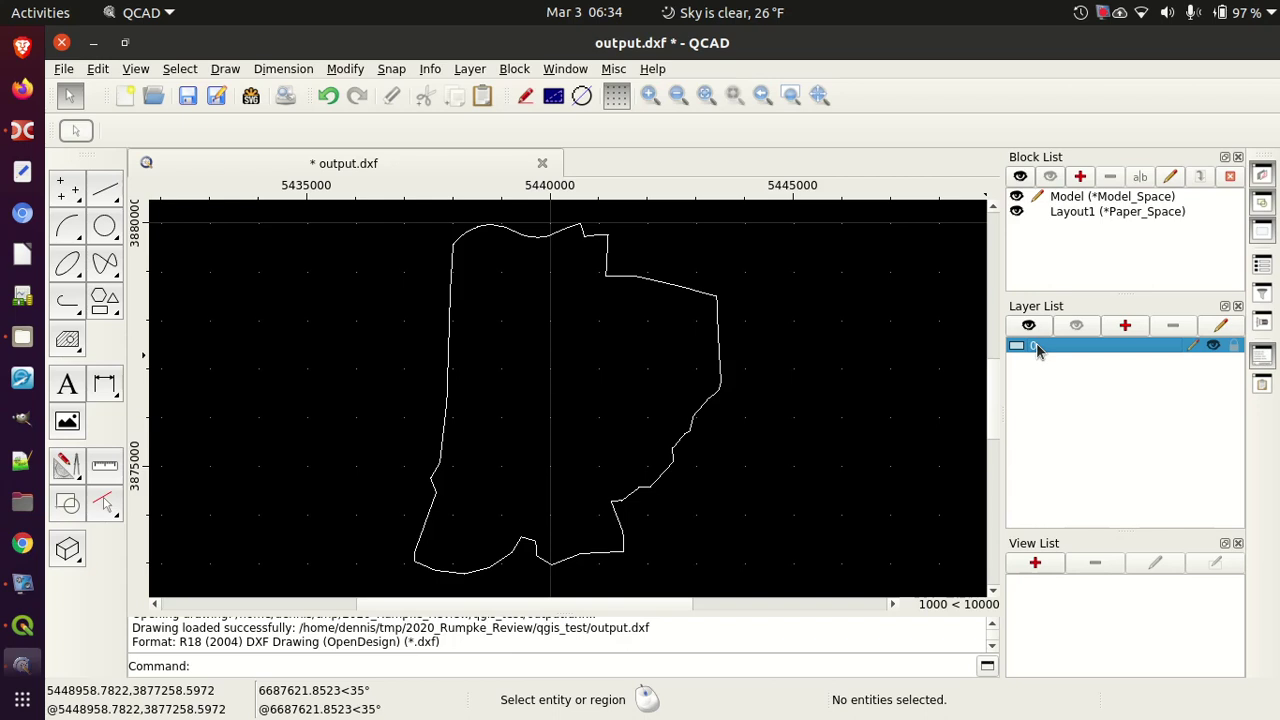
Close the drawing without saving and close the Files window
{"action": "left_click", "coordinate": [62, 43]}
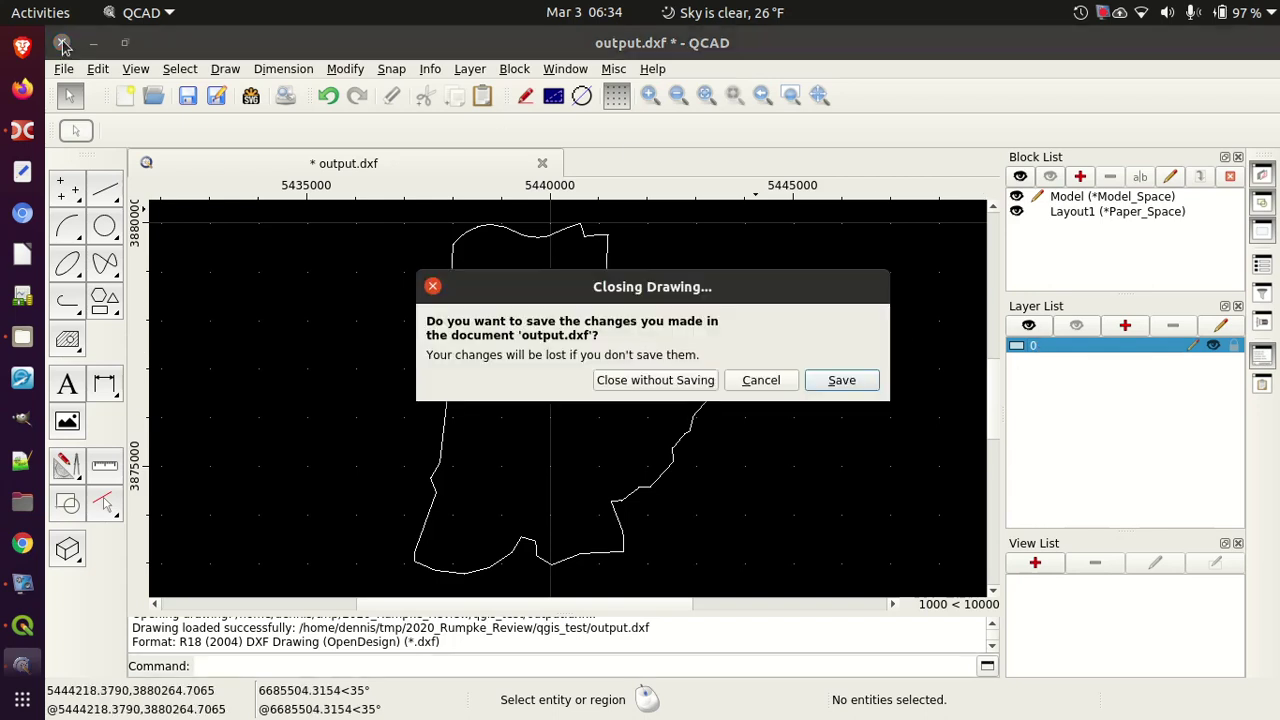
{"action": "left_click", "coordinate": [680, 381]}
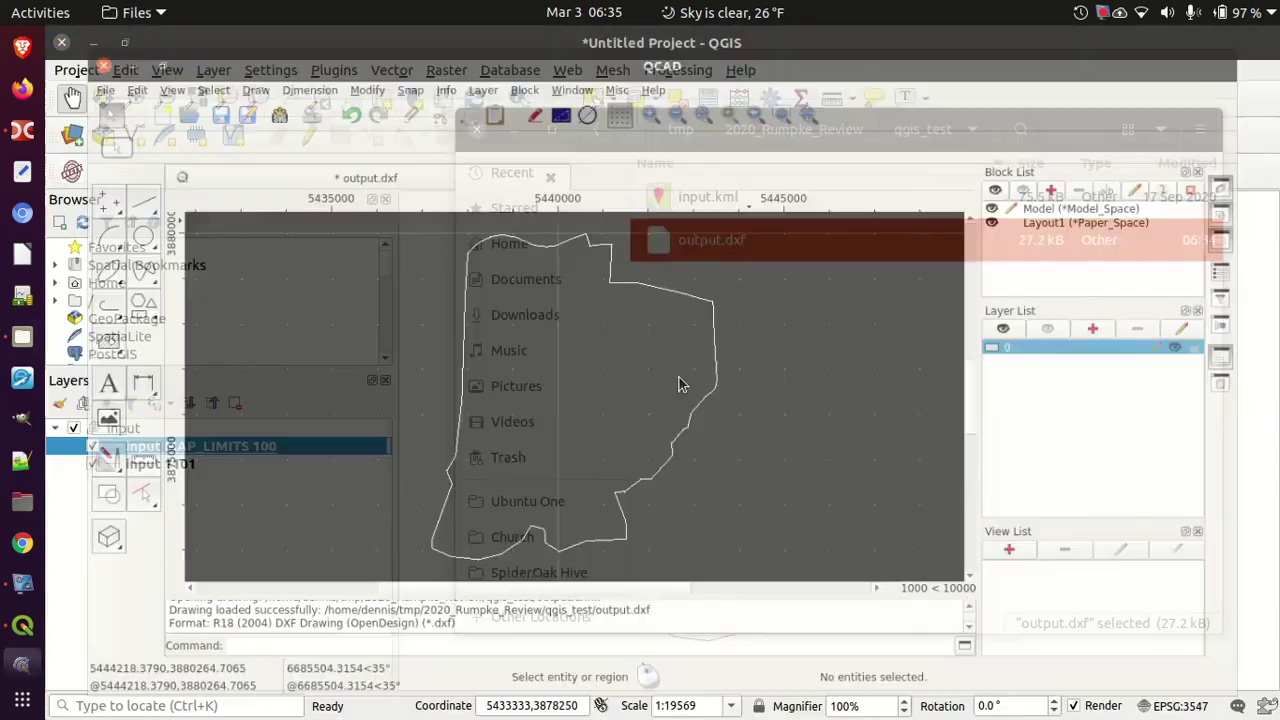
{"action": "key", "text": "ctrl+w"}
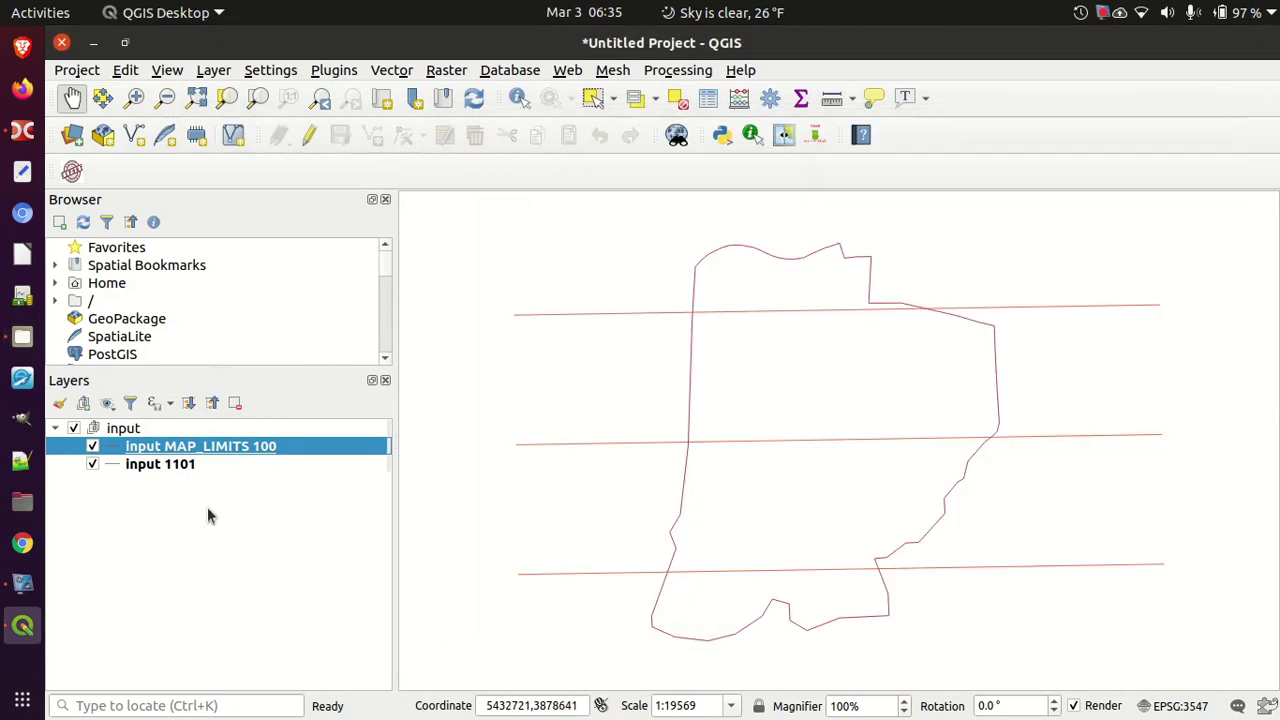
{"action": "left_click", "coordinate": [208, 515]}
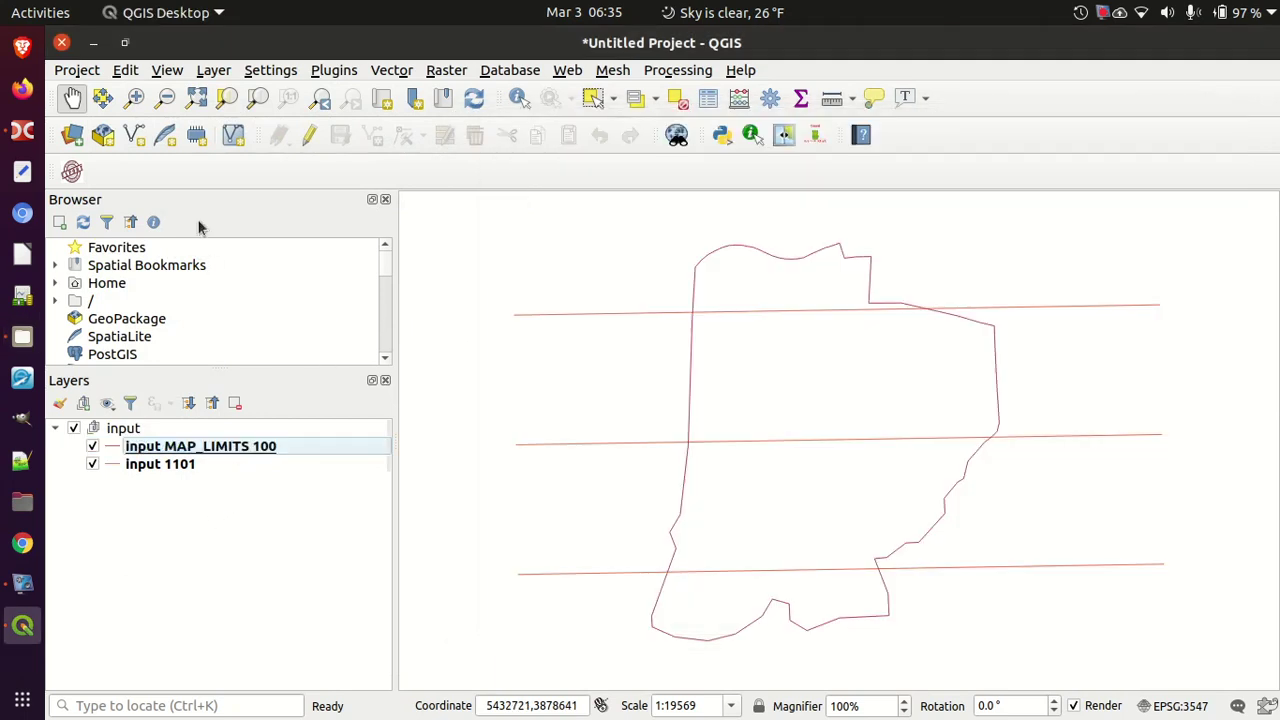
{"action": "left_click", "coordinate": [97, 76]}
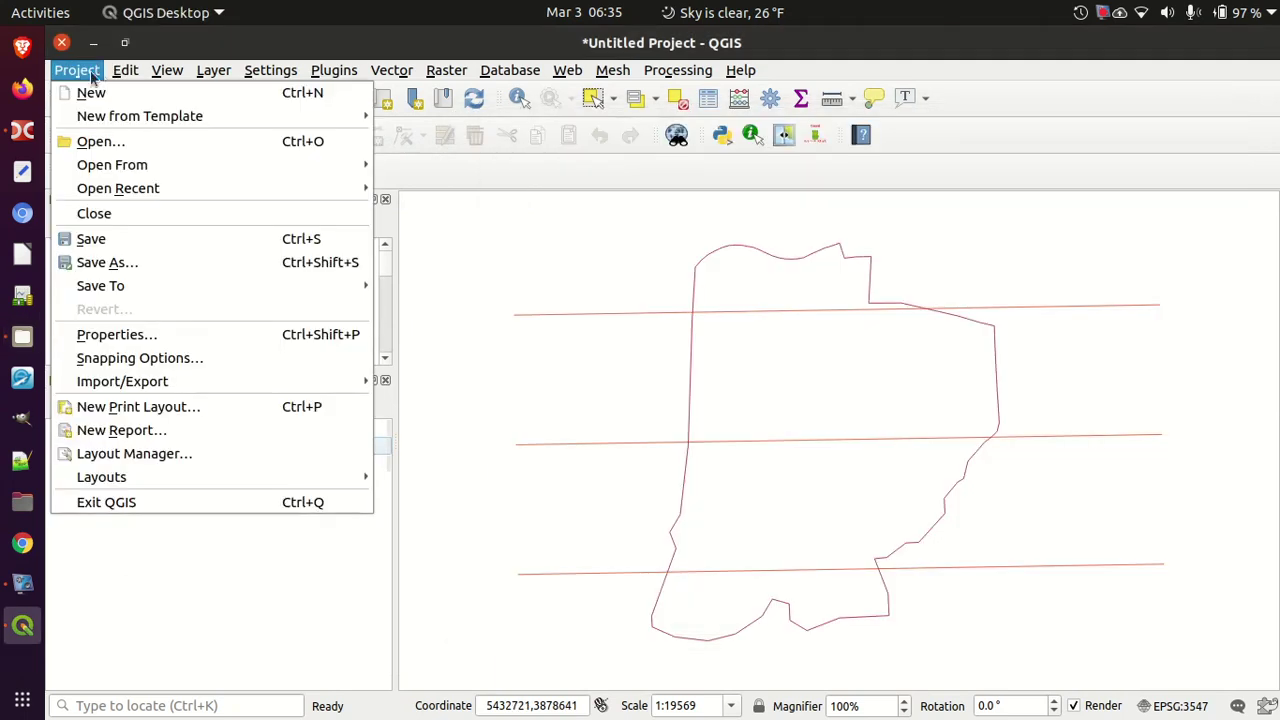
{"action": "mouse_move", "coordinate": [251, 381]}
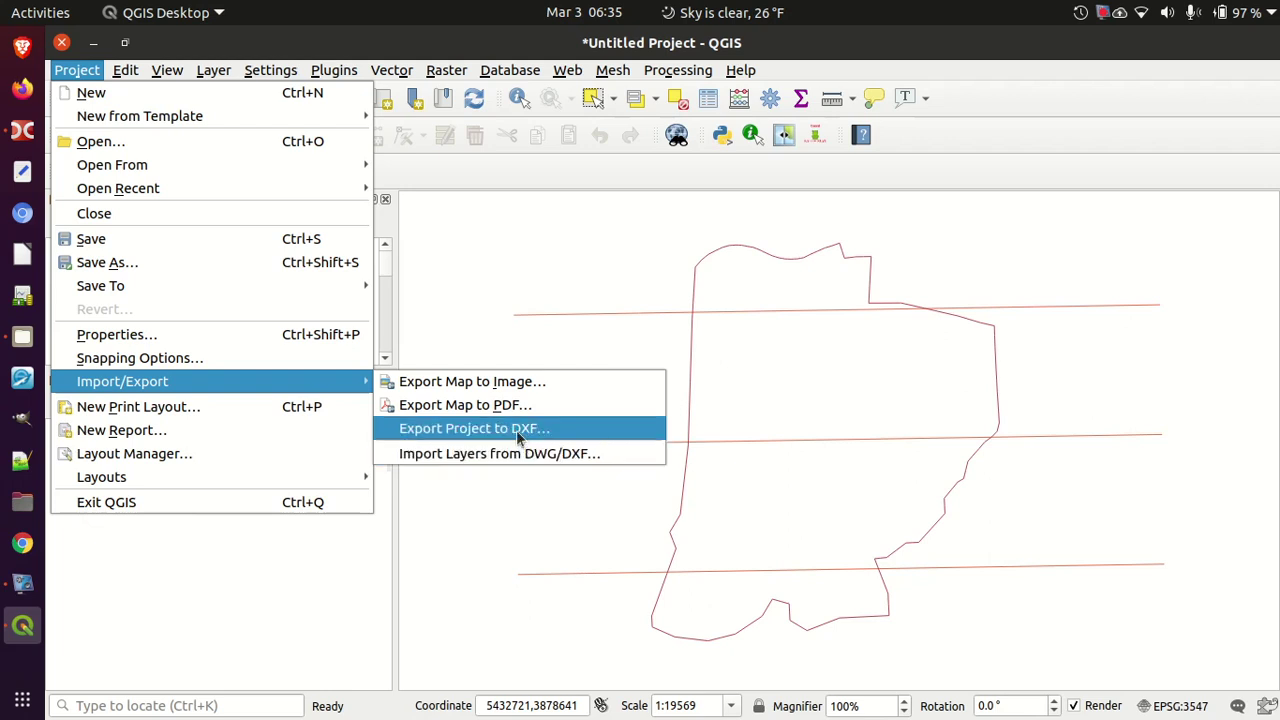
{"action": "left_click", "coordinate": [312, 579]}
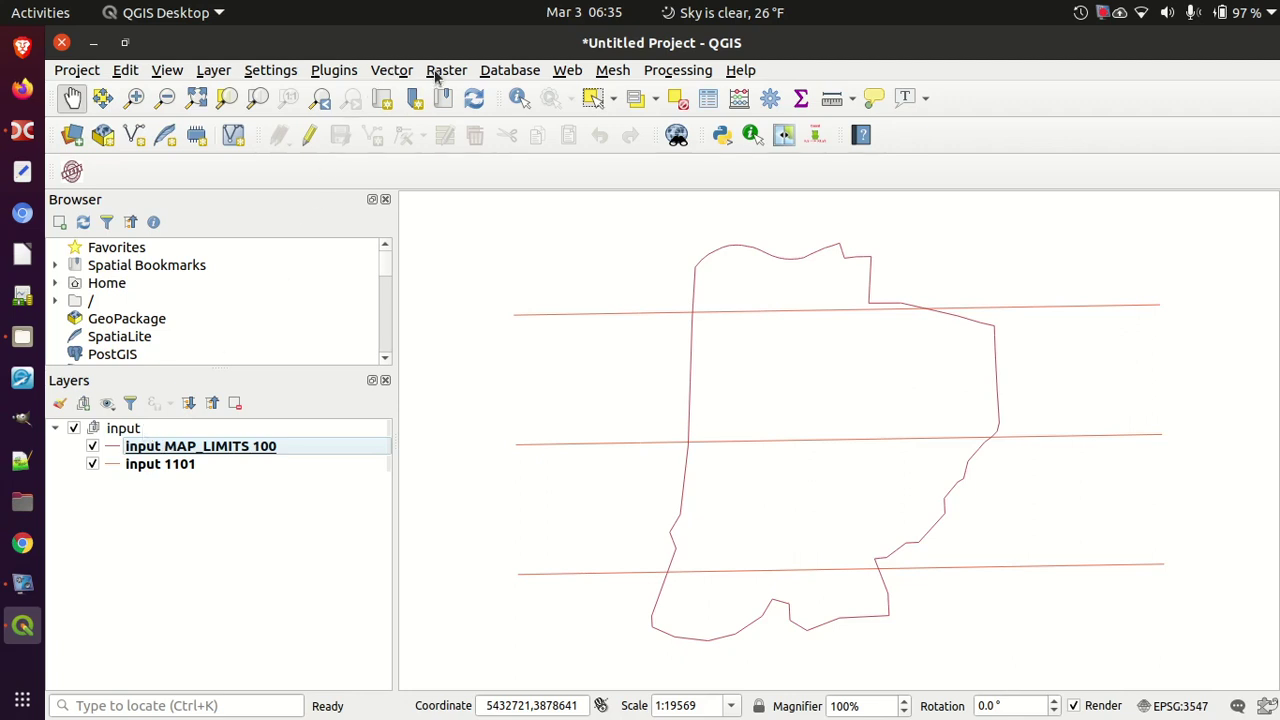
In Merge Vector Layers, select input 1101 and input MAP_LIMITS 100 as inputs
{"action": "left_click", "coordinate": [393, 72]}
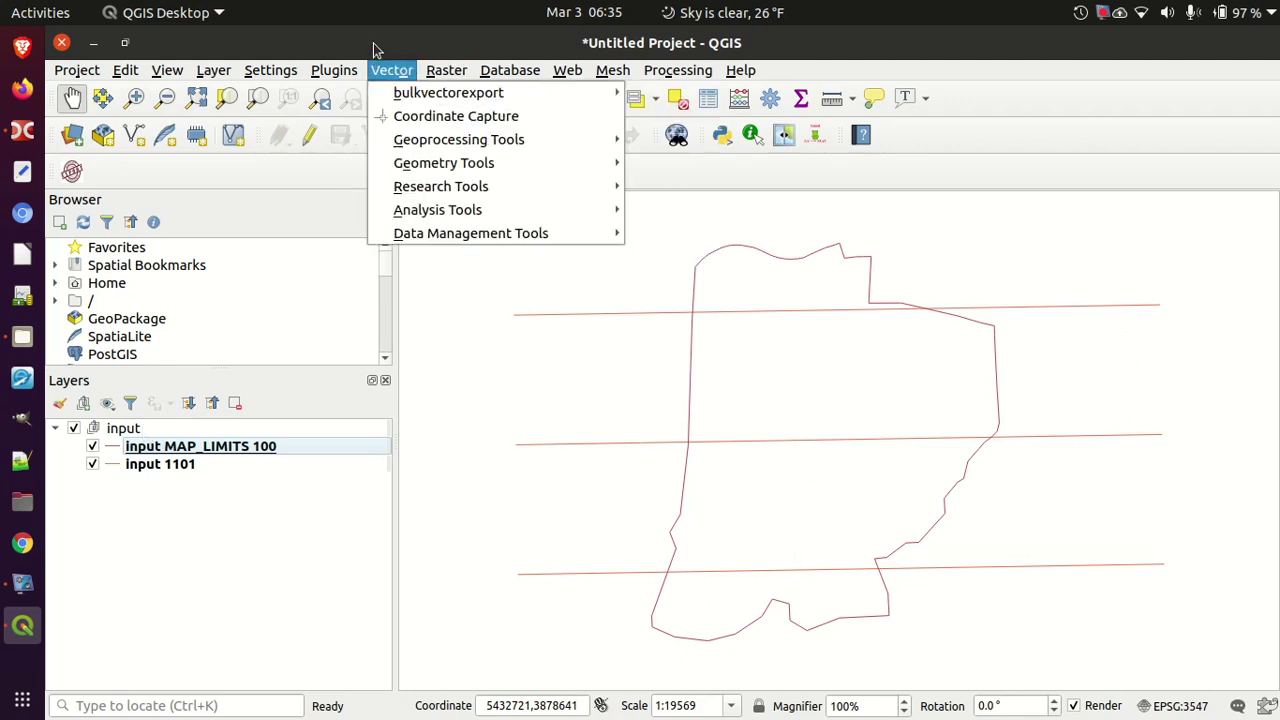
{"action": "mouse_move", "coordinate": [435, 232]}
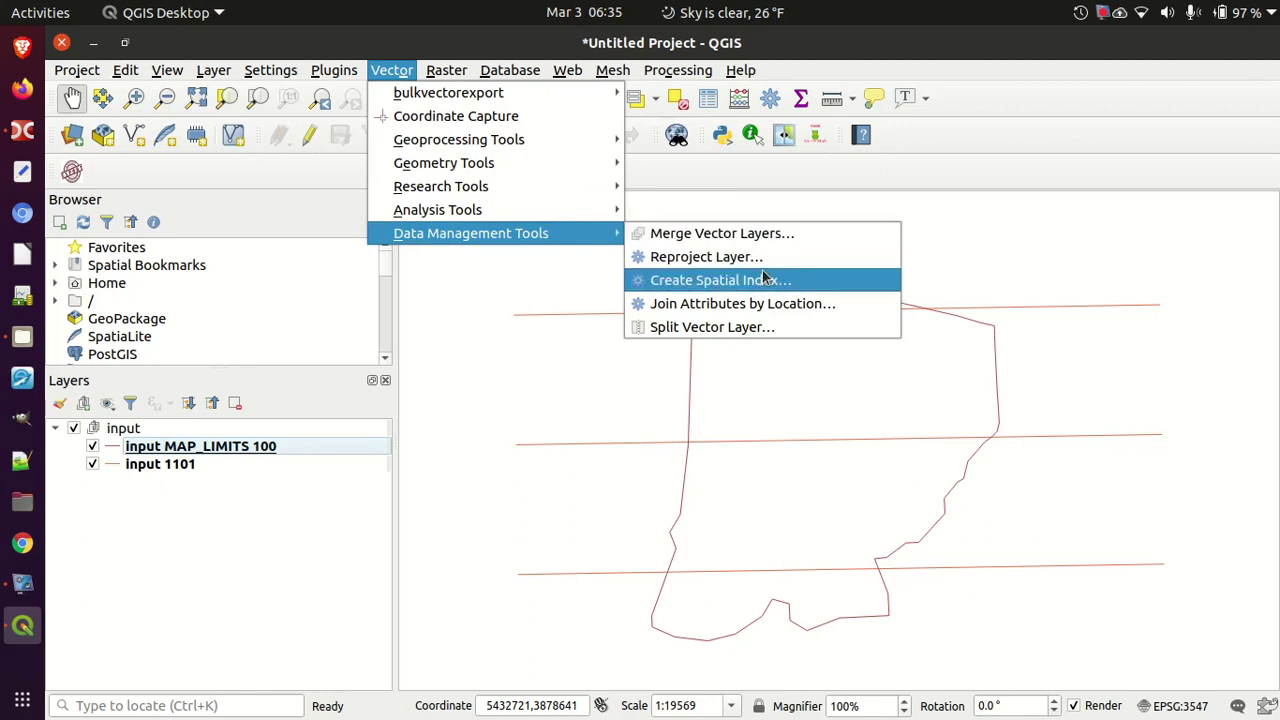
{"action": "left_click", "coordinate": [729, 238]}
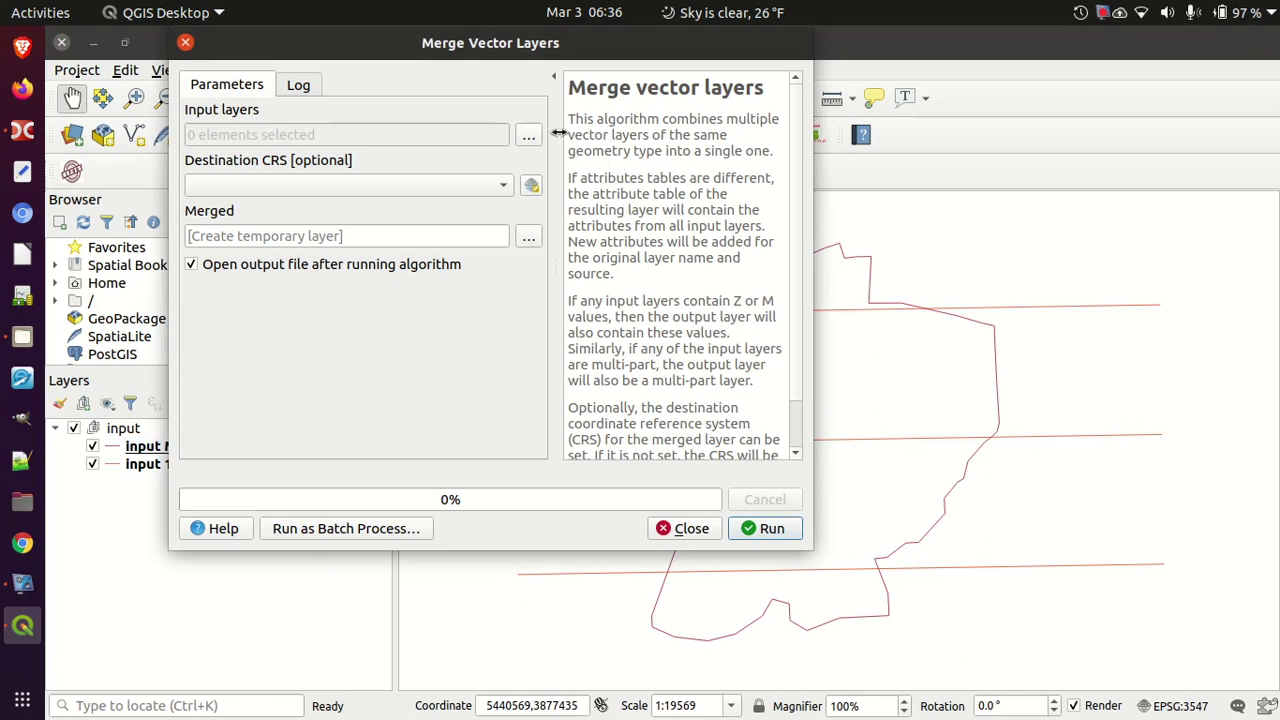
{"action": "left_click", "coordinate": [529, 136]}
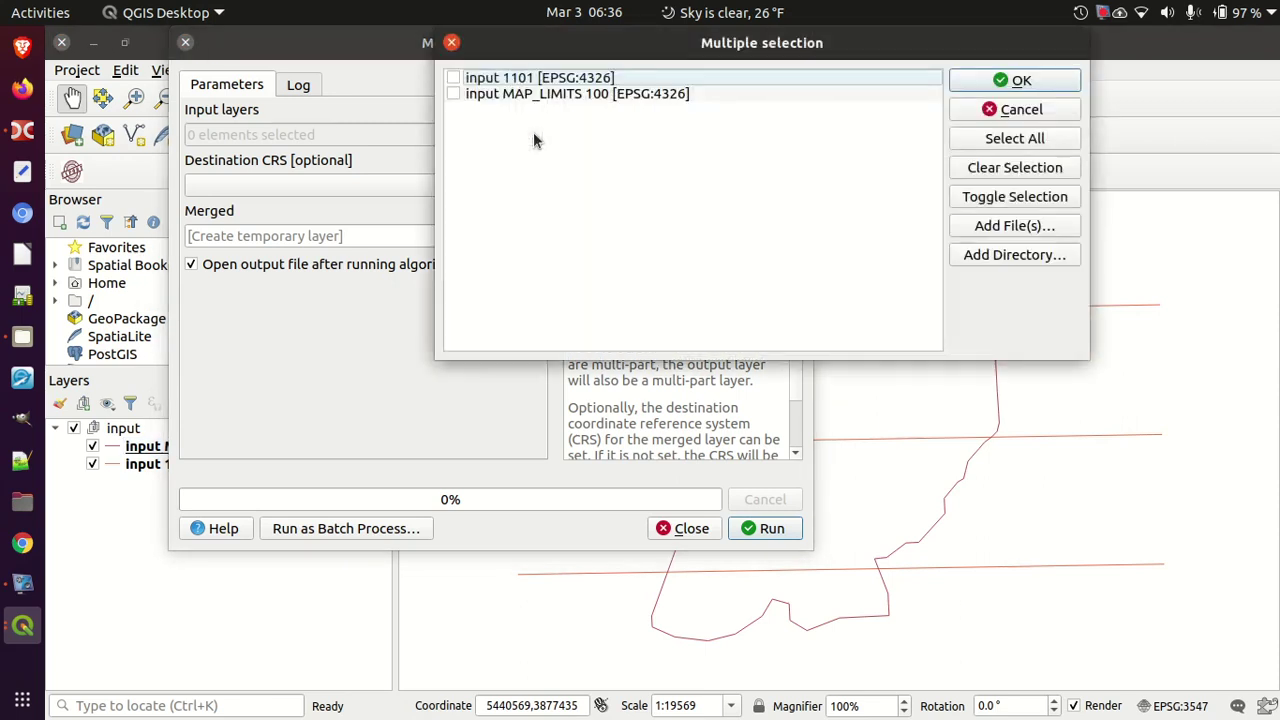
{"action": "left_click", "coordinate": [453, 77]}
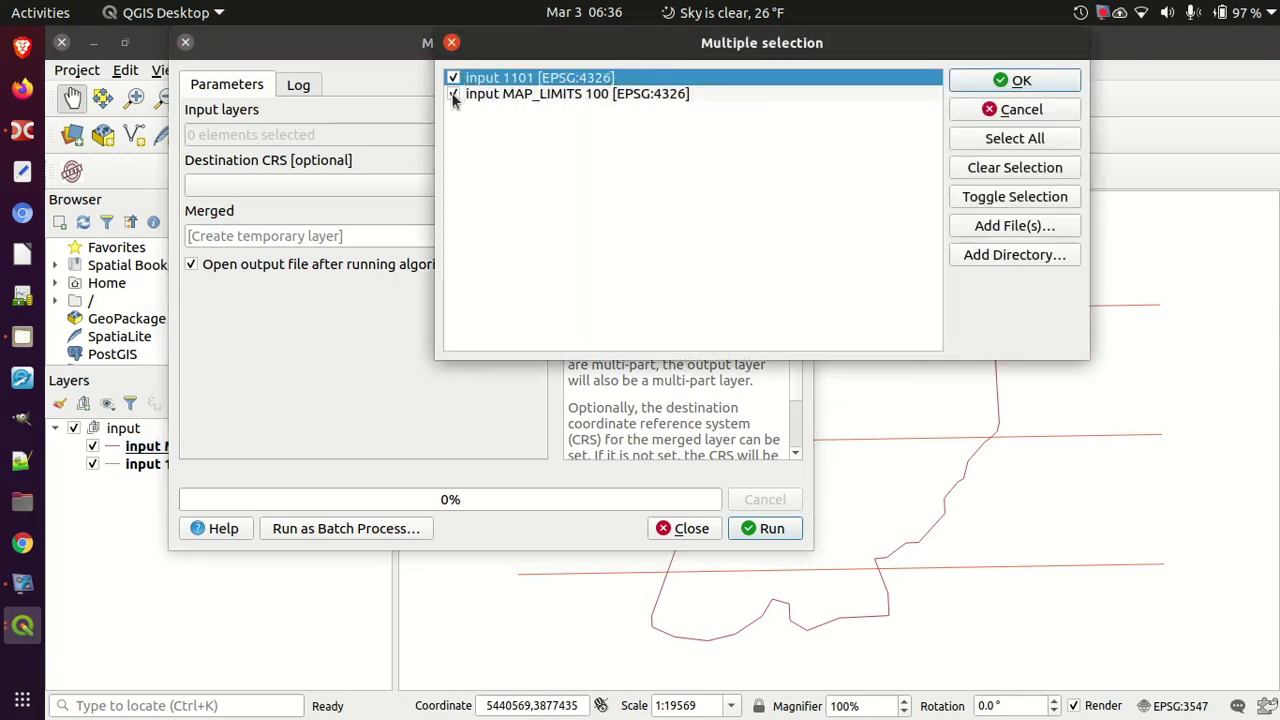
{"action": "left_click", "coordinate": [1020, 80]}
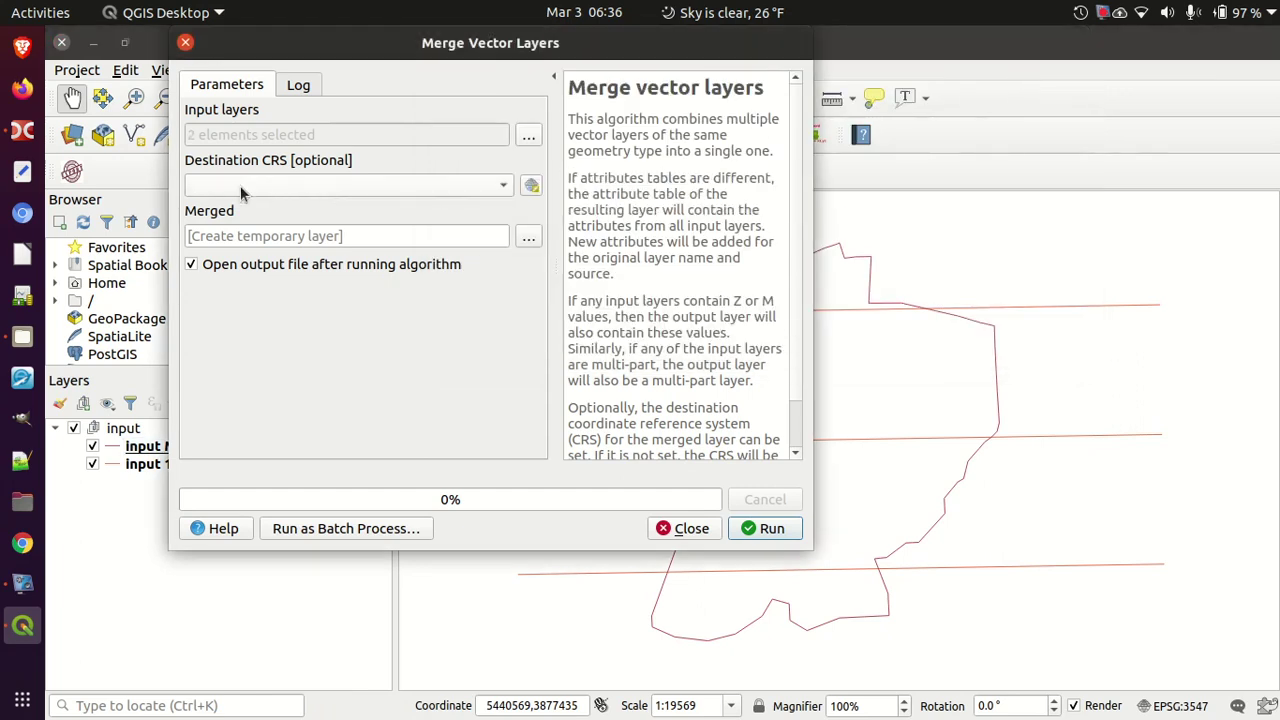
Set the destination CRS to project EPSG:3547 and run the merge
{"action": "left_click", "coordinate": [532, 187]}
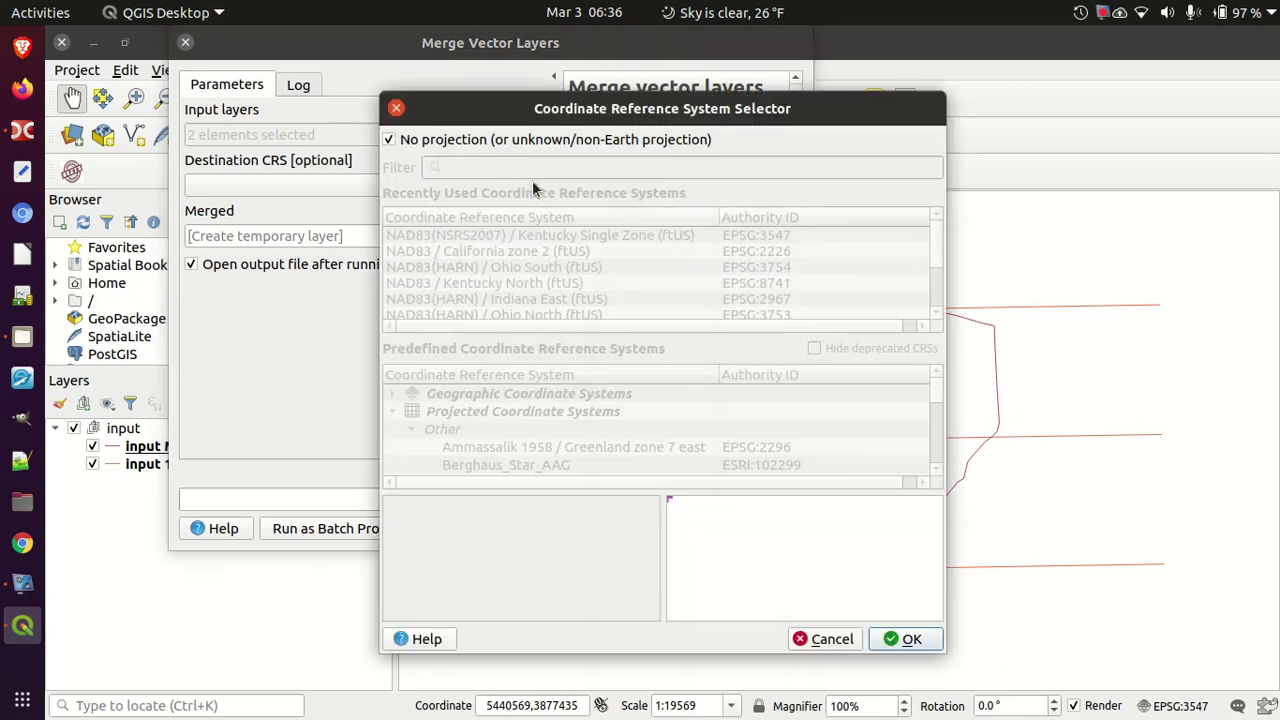
{"action": "left_click", "coordinate": [829, 638]}
{"action": "left_click", "coordinate": [384, 185]}
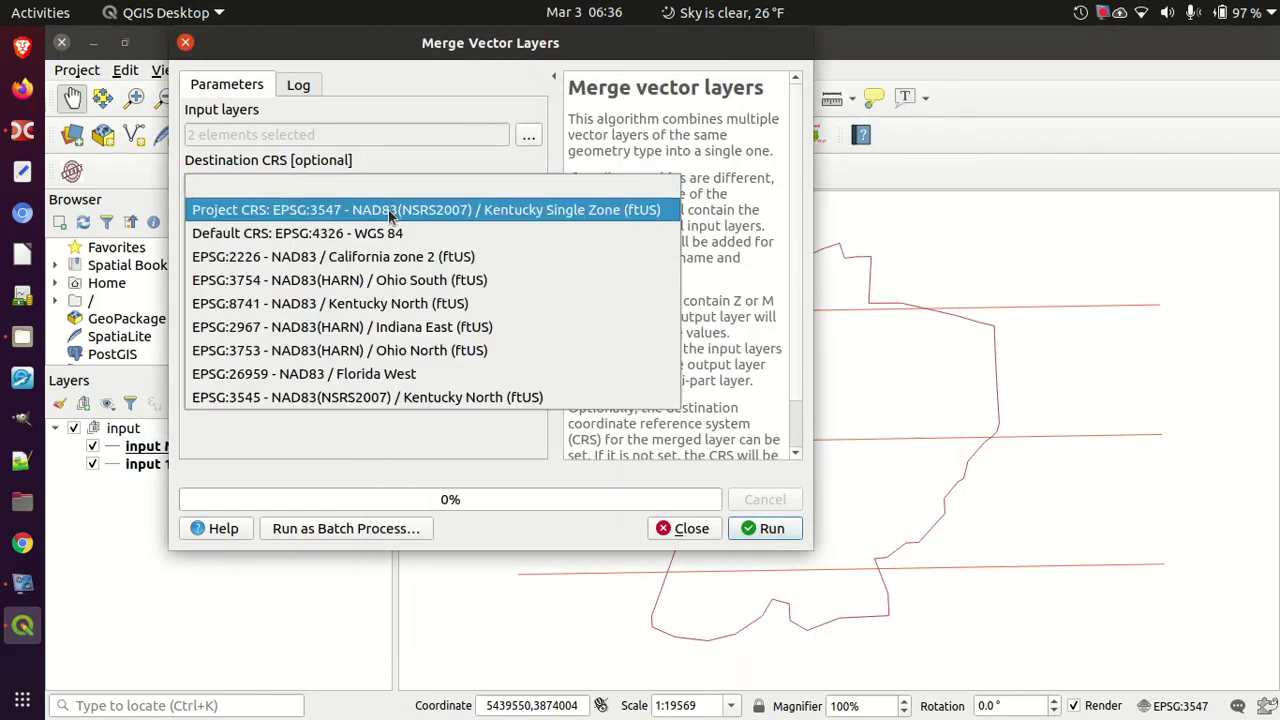
{"action": "left_click", "coordinate": [406, 209]}
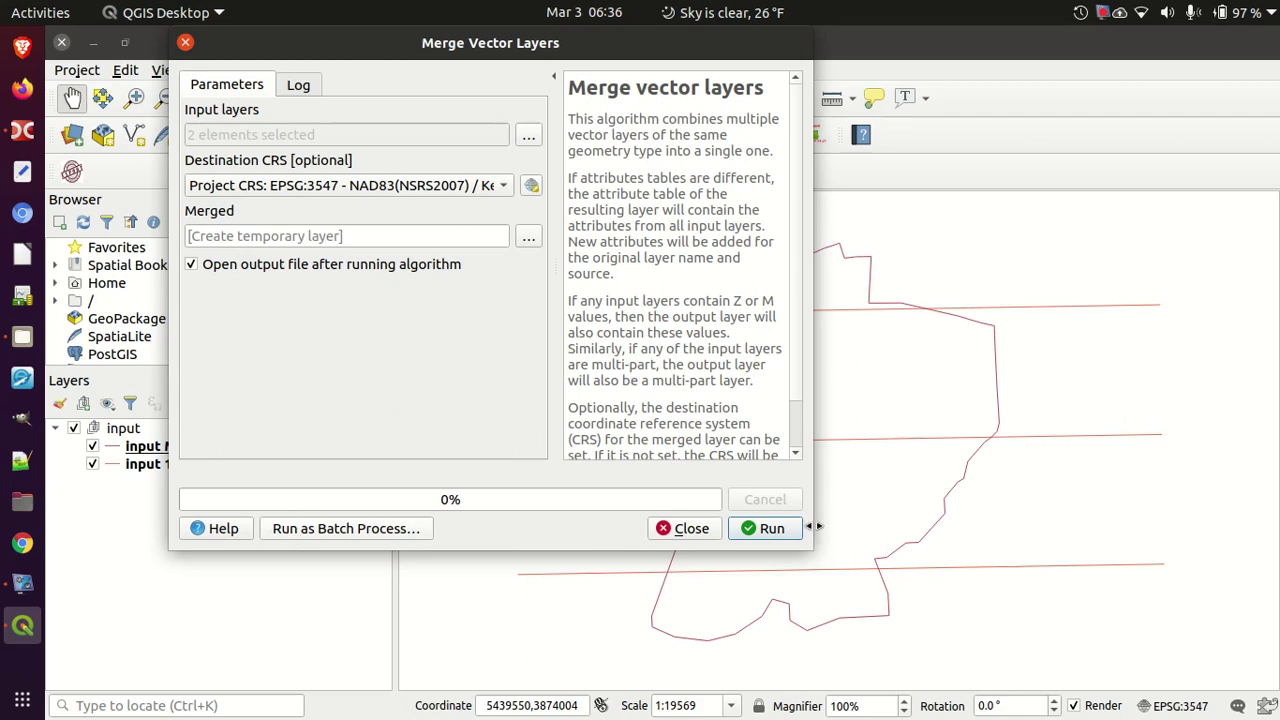
{"action": "left_click", "coordinate": [768, 532]}
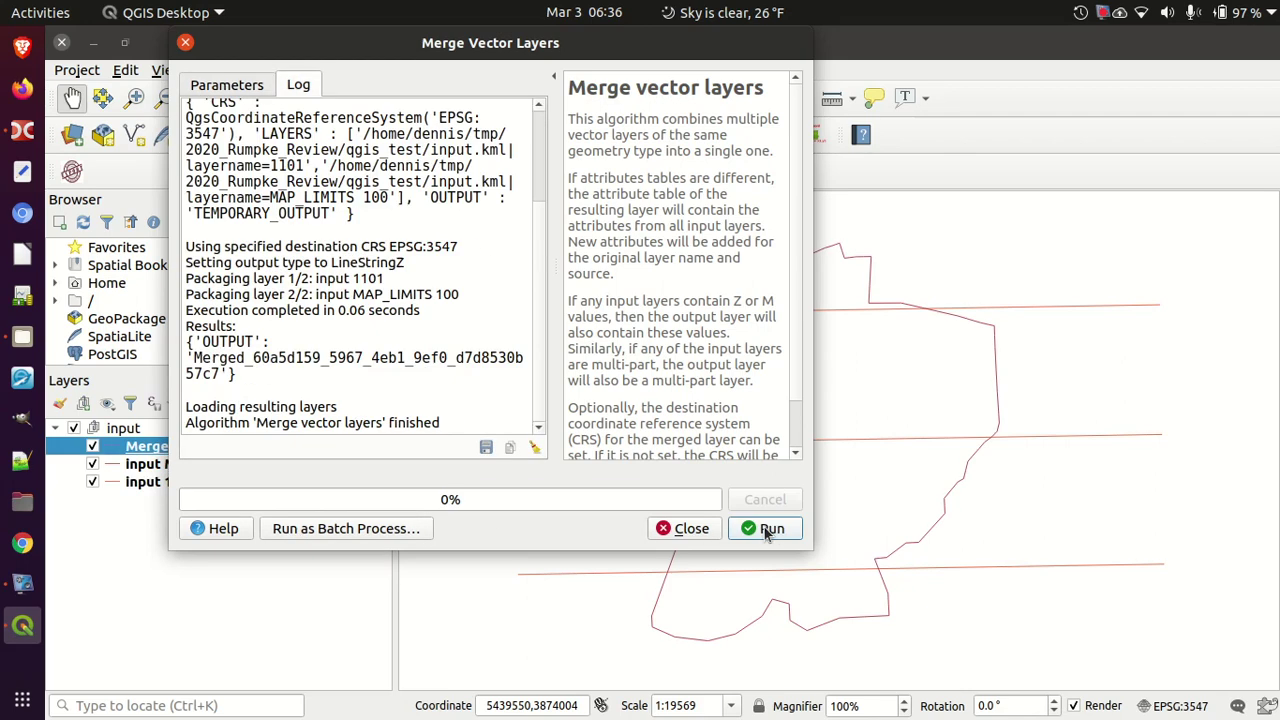
{"action": "left_click", "coordinate": [688, 528]}
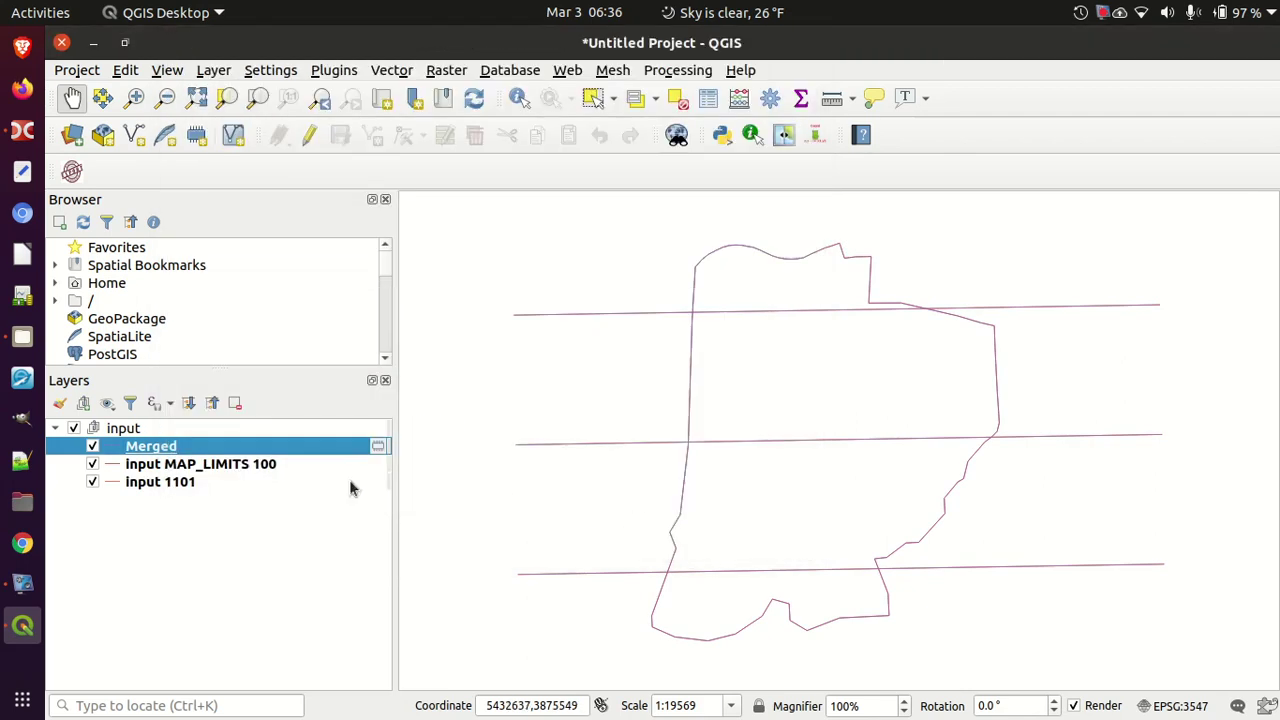
Move Merged out of the input group, then remove the input group and its two layers
{"action": "right_click", "coordinate": [155, 451]}
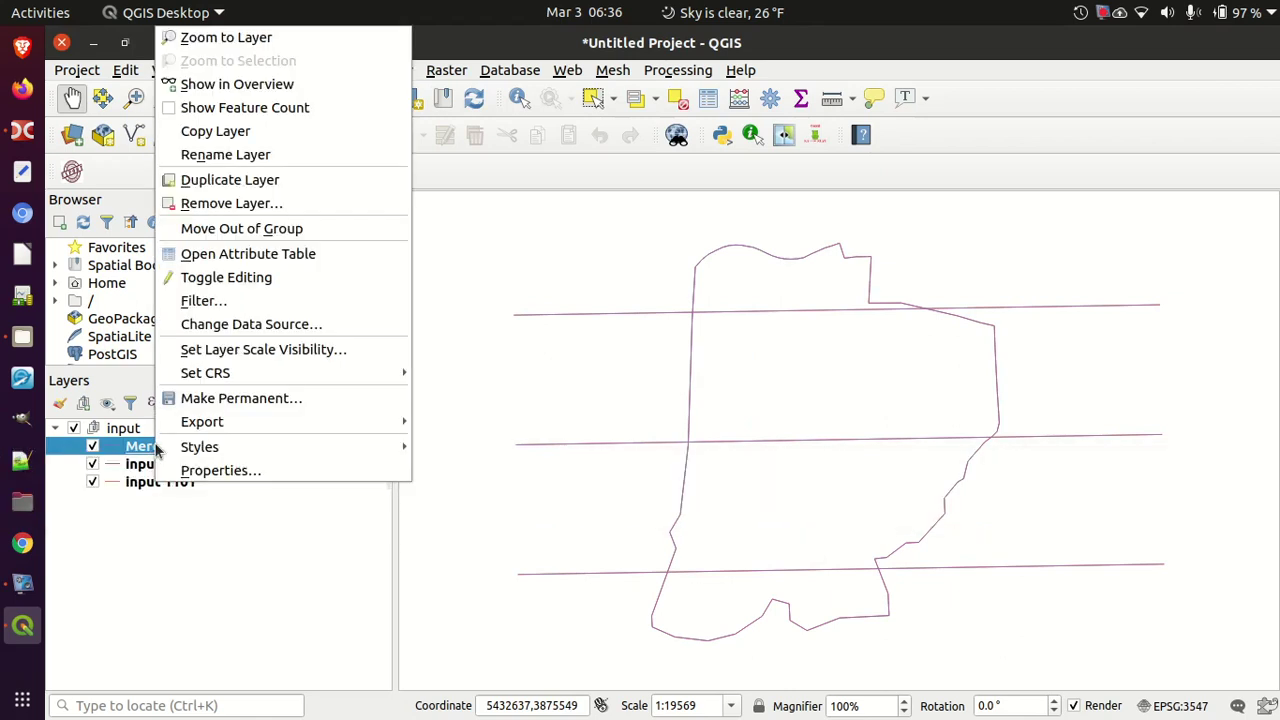
{"action": "left_click", "coordinate": [260, 229]}
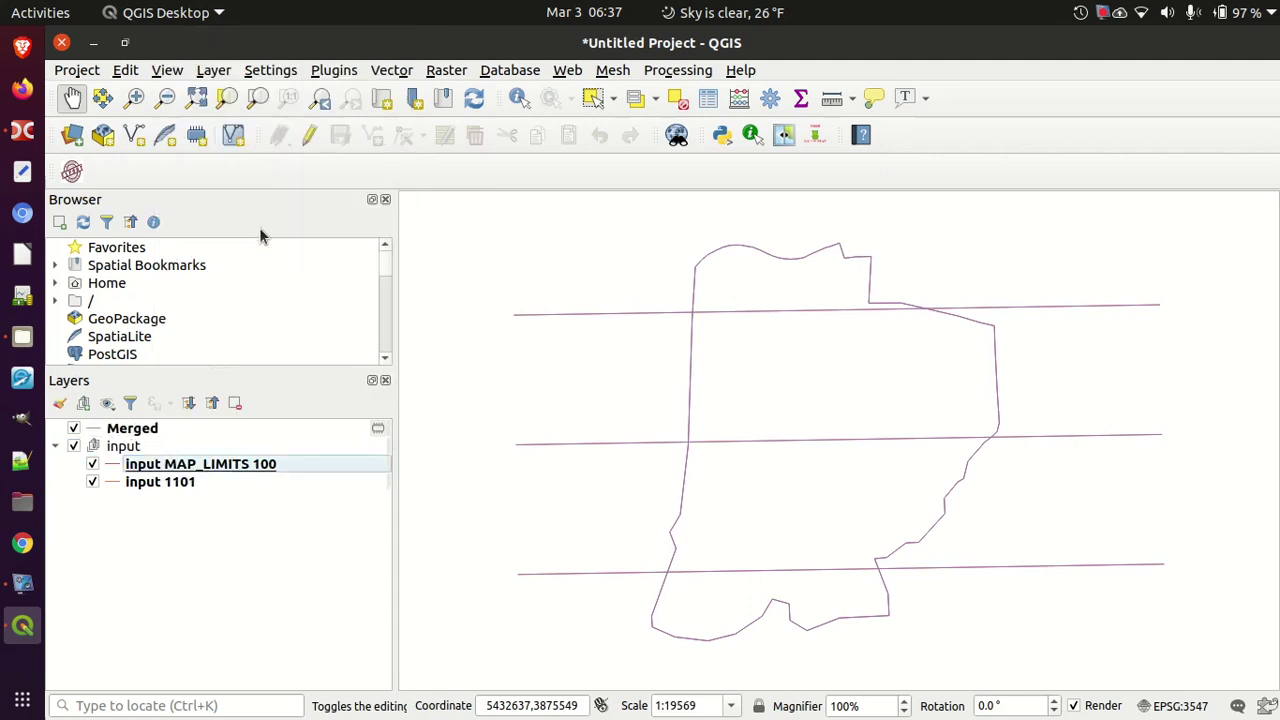
{"action": "right_click", "coordinate": [124, 447]}
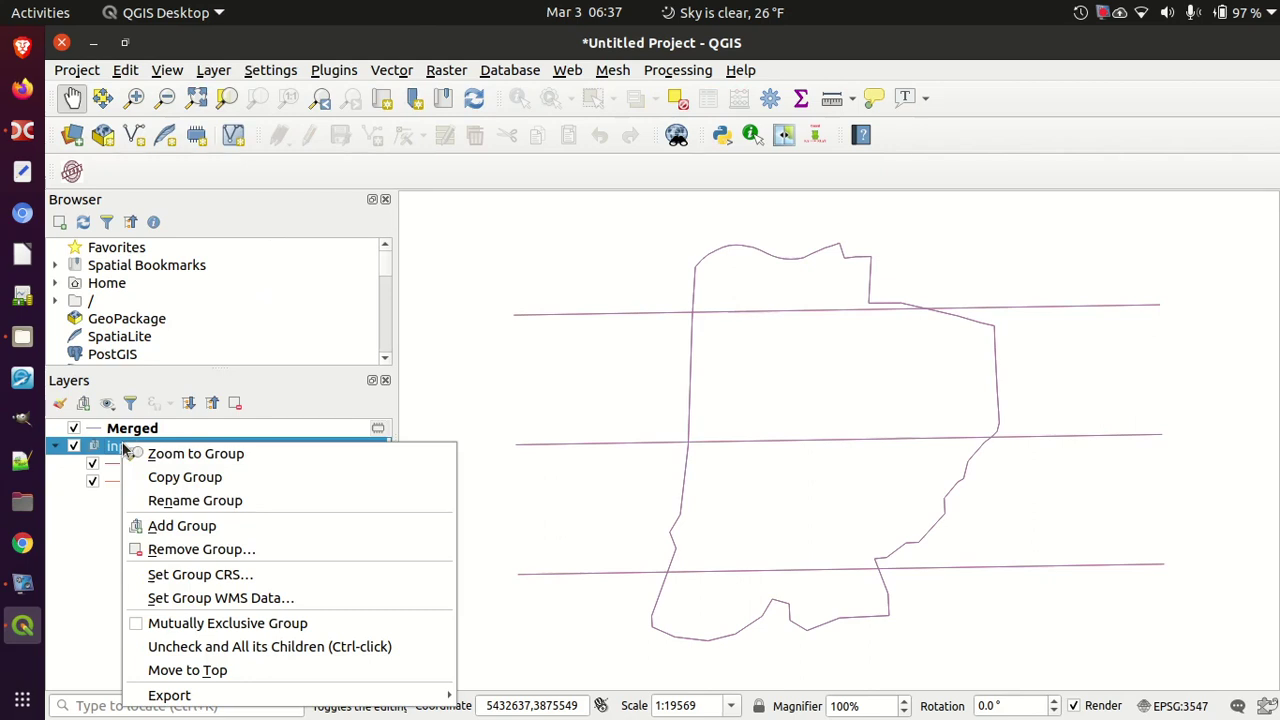
{"action": "left_click", "coordinate": [183, 550]}
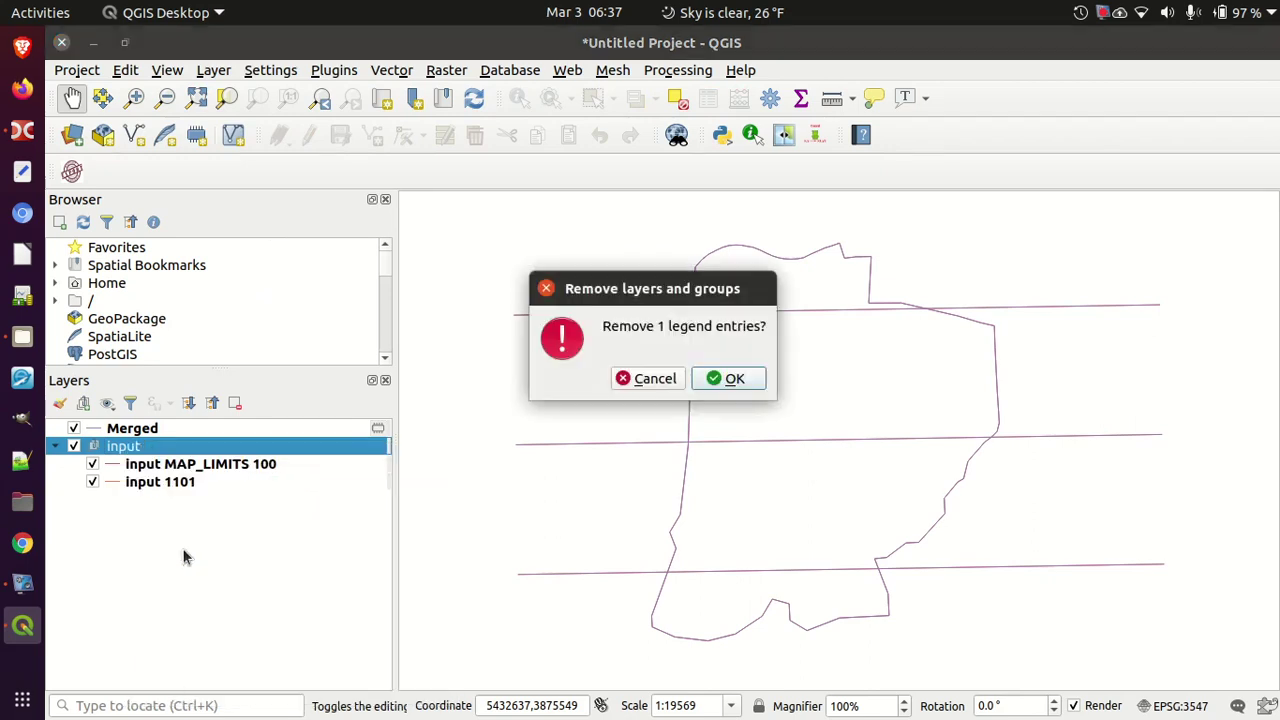
{"action": "left_click", "coordinate": [739, 386]}
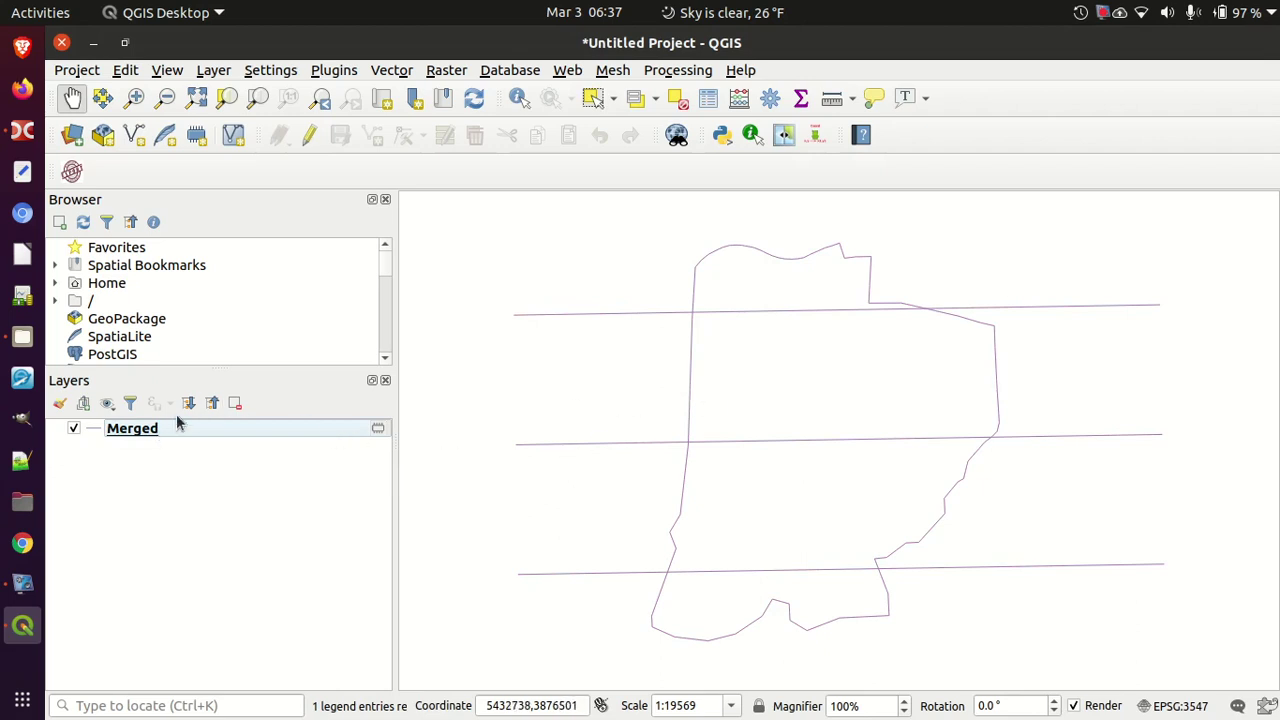
{"action": "left_click", "coordinate": [518, 97]}
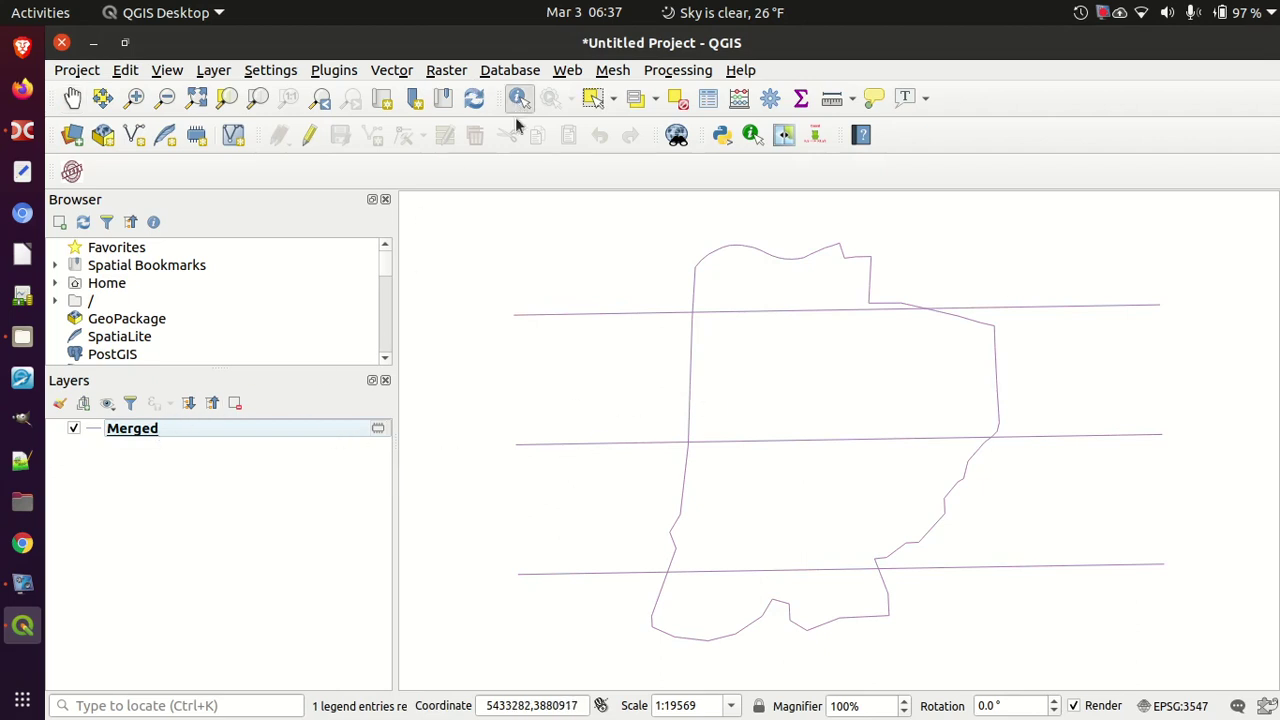
{"action": "left_click", "coordinate": [706, 261]}
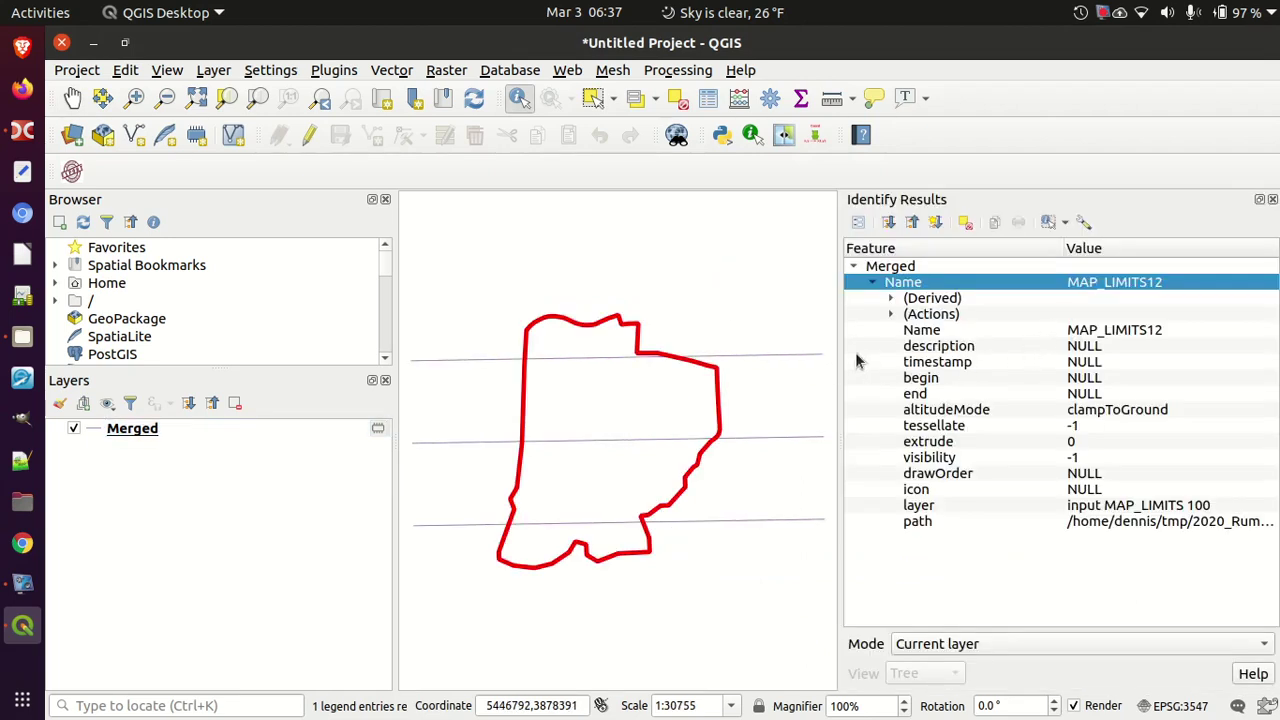
{"action": "left_click", "coordinate": [771, 357]}
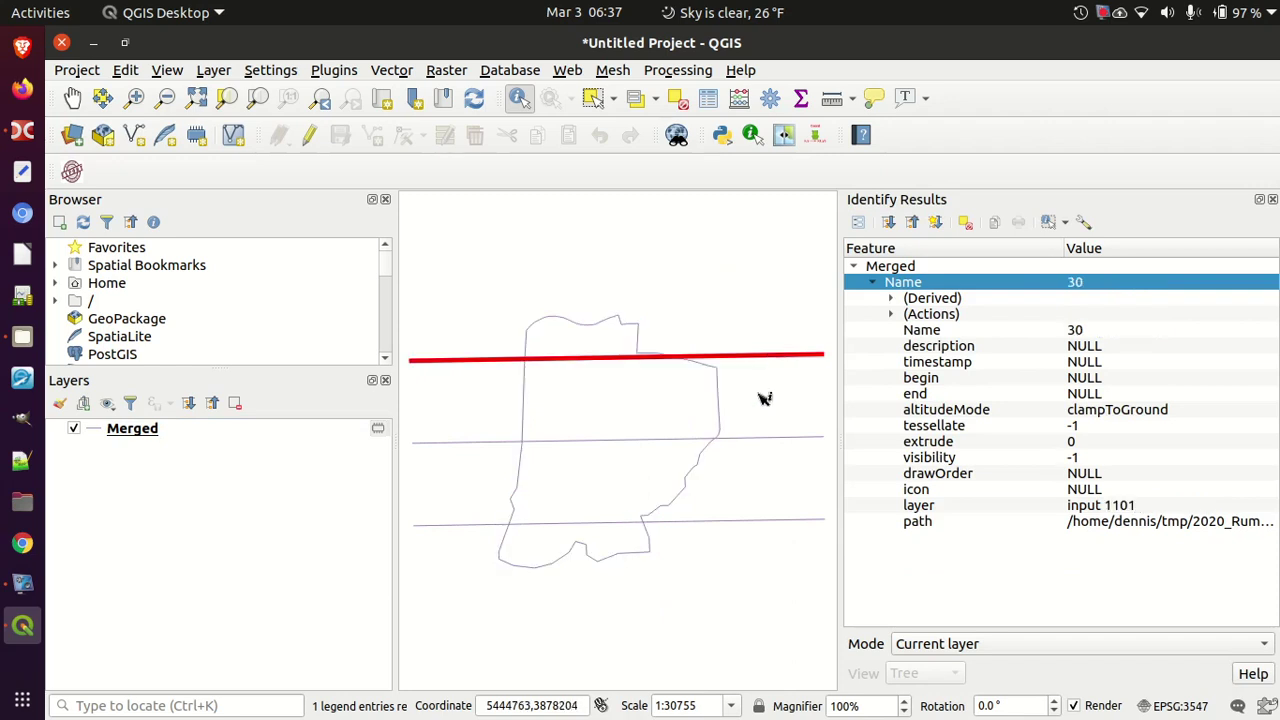
{"action": "left_click", "coordinate": [782, 440]}
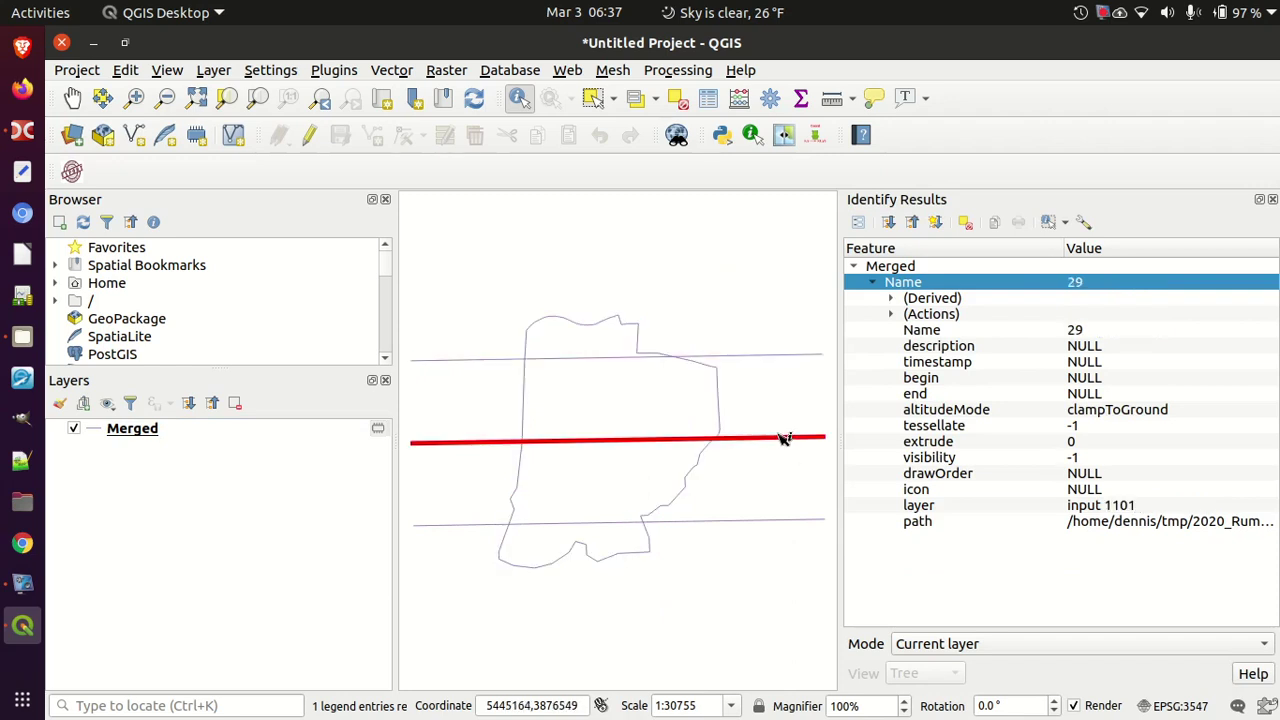
{"action": "left_click", "coordinate": [785, 358]}
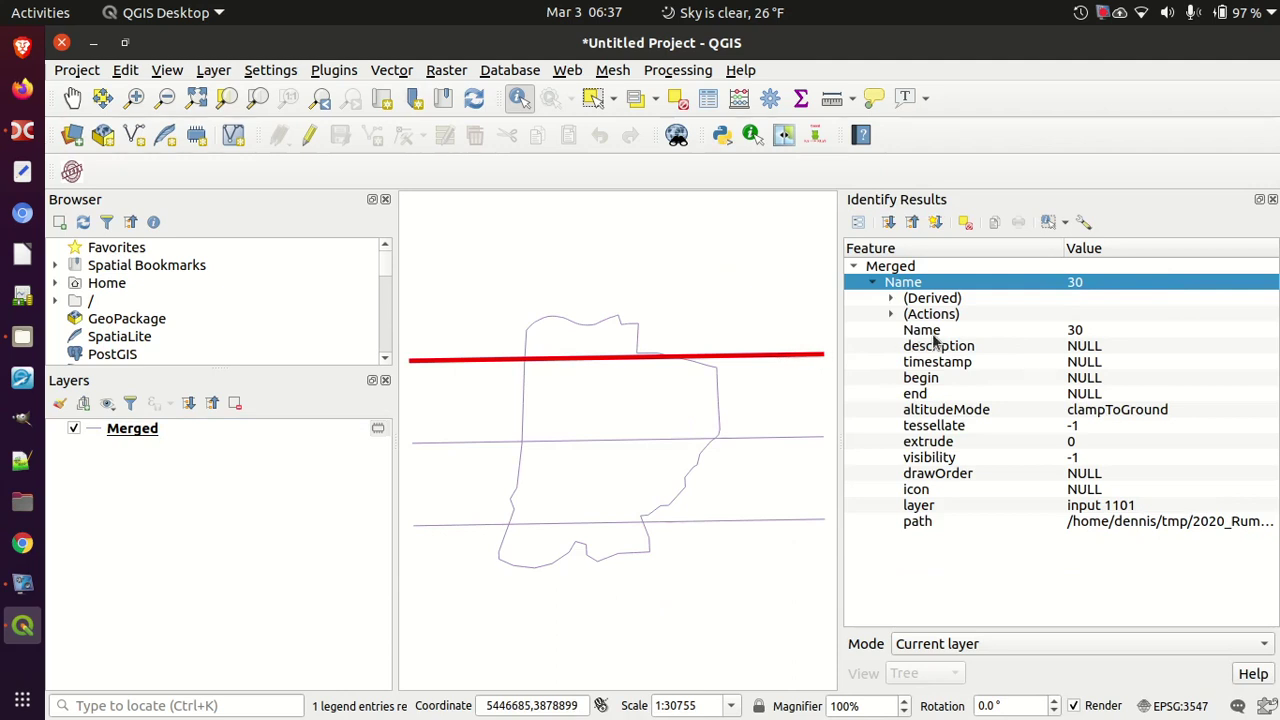
{"action": "left_click", "coordinate": [643, 334]}
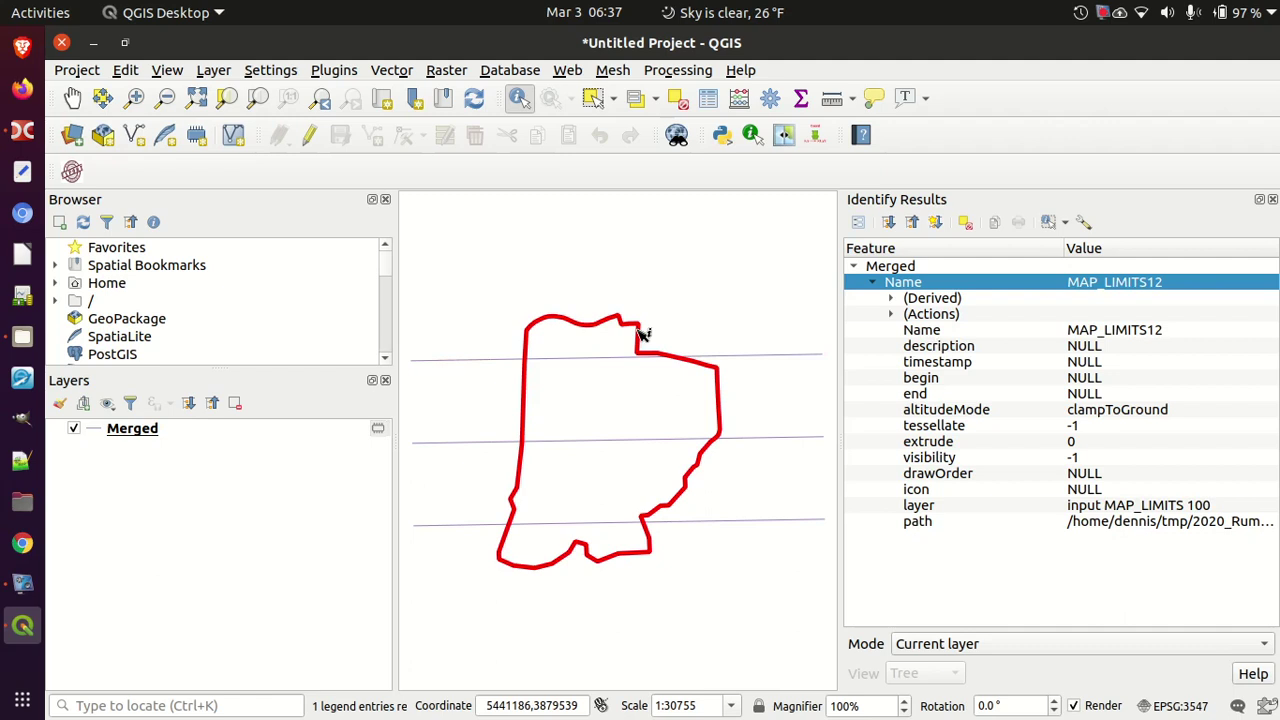
{"action": "left_click", "coordinate": [756, 360]}
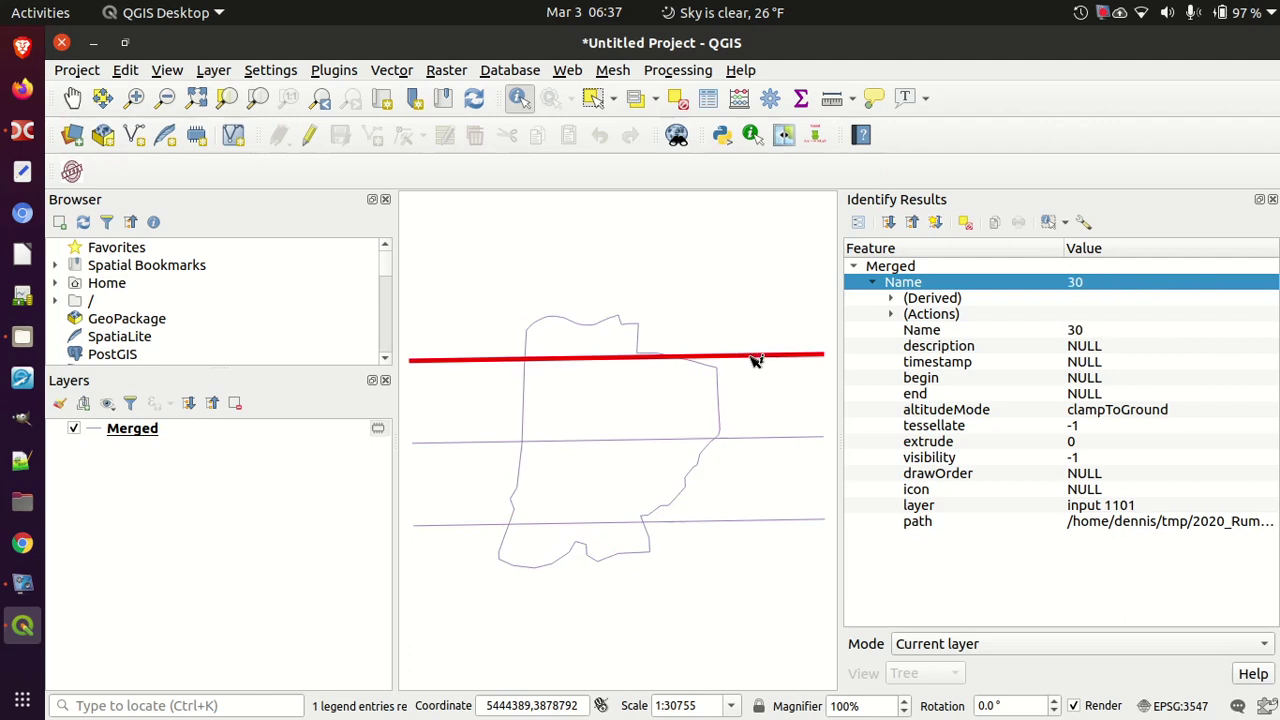
{"action": "left_click", "coordinate": [752, 440]}
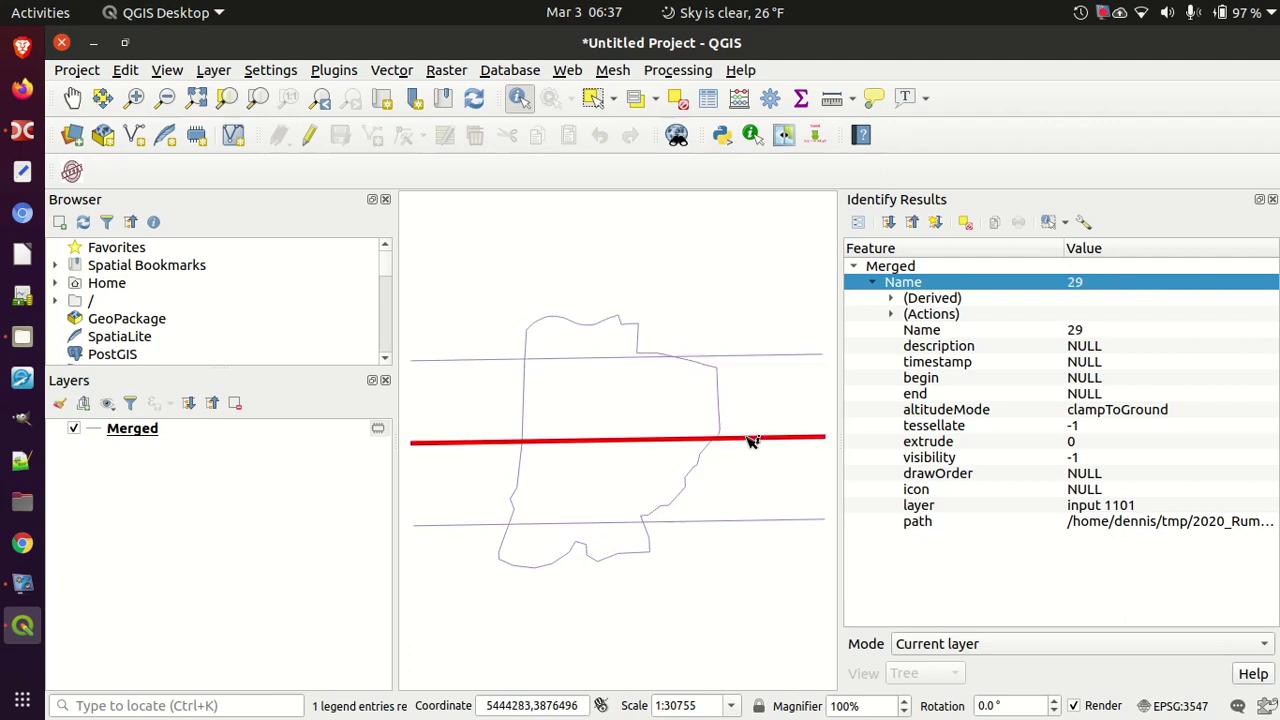
{"action": "left_click", "coordinate": [730, 360]}
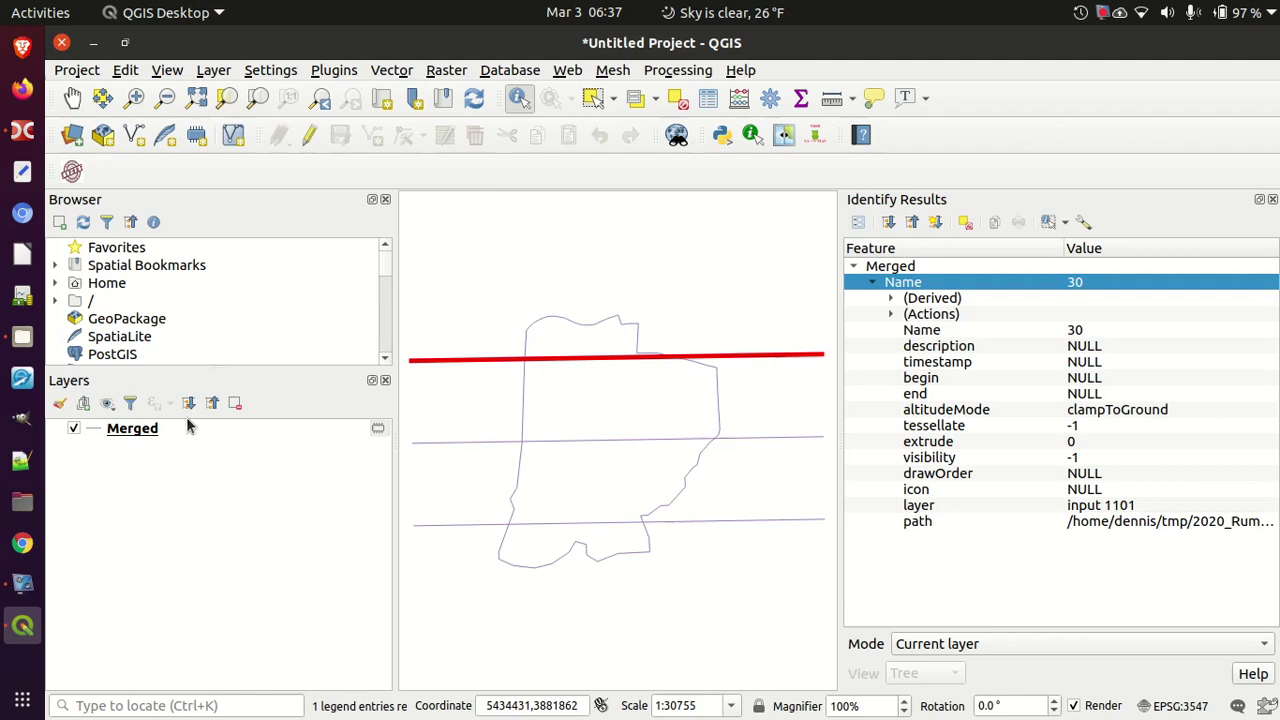
{"action": "left_click", "coordinate": [443, 557]}
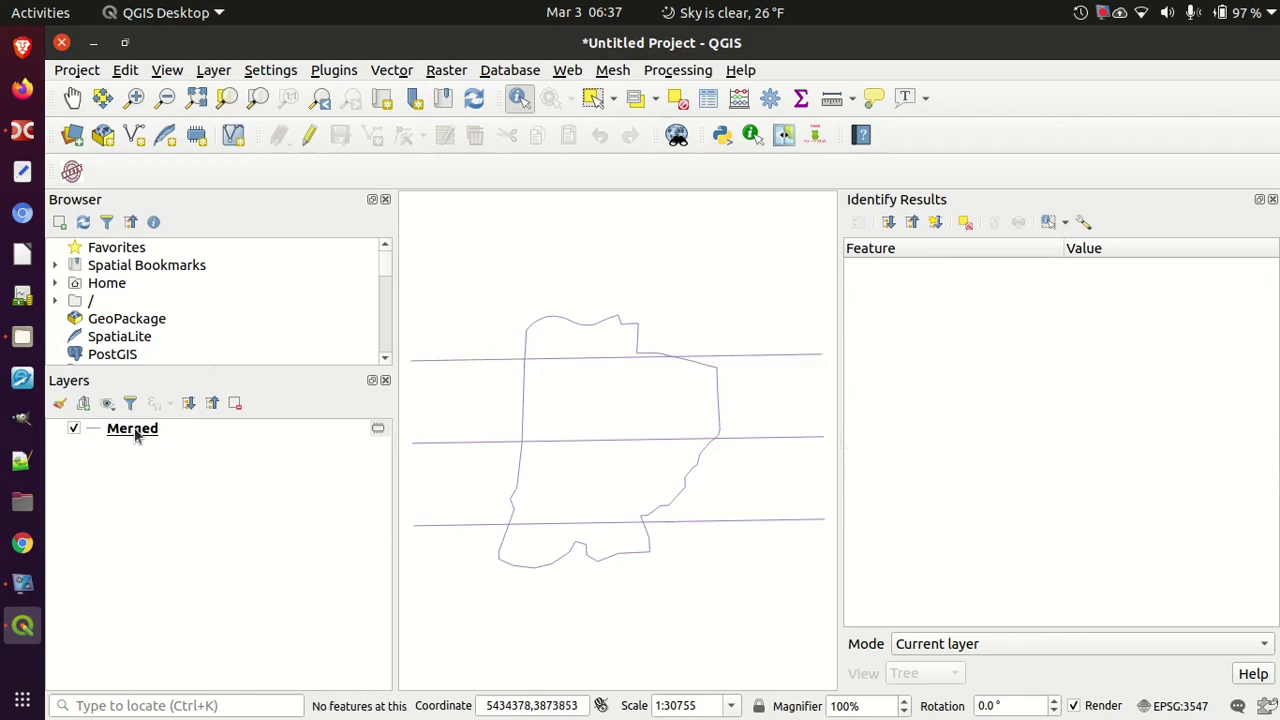
Set the Merged layer's symbology to Categorized on the Name field and classify
{"action": "double_click", "coordinate": [133, 430]}
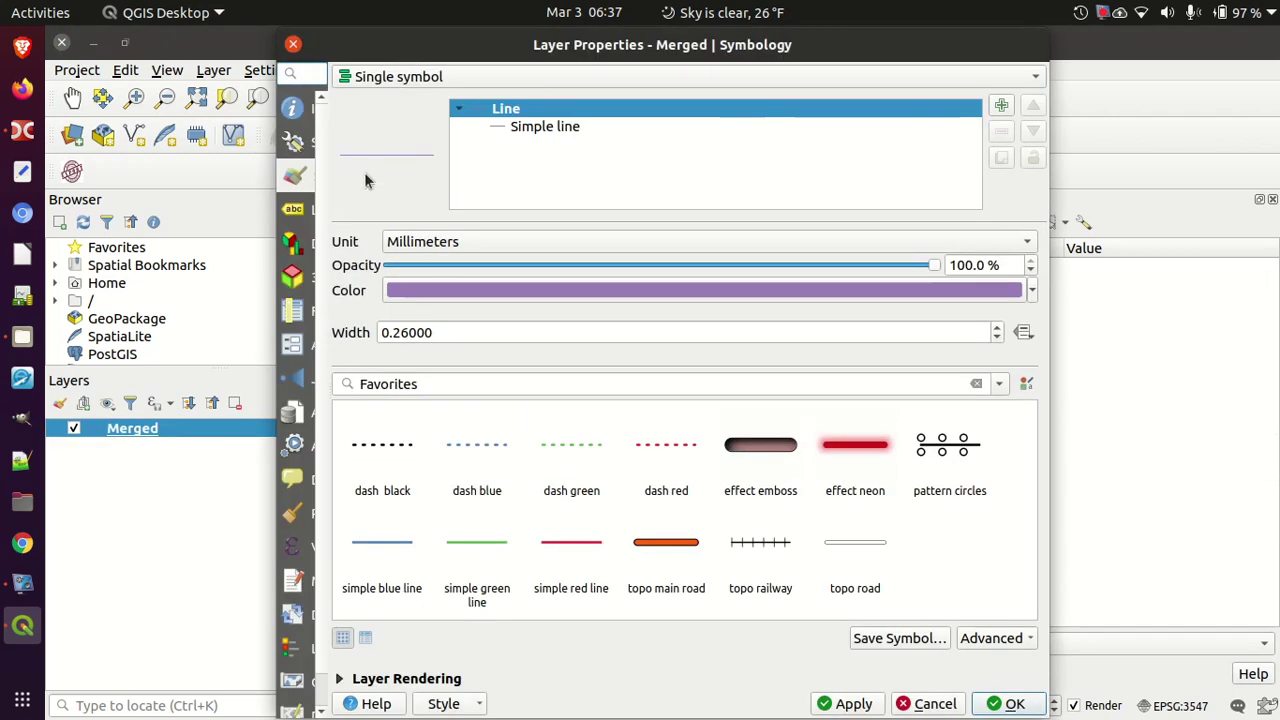
{"action": "left_click", "coordinate": [392, 78]}
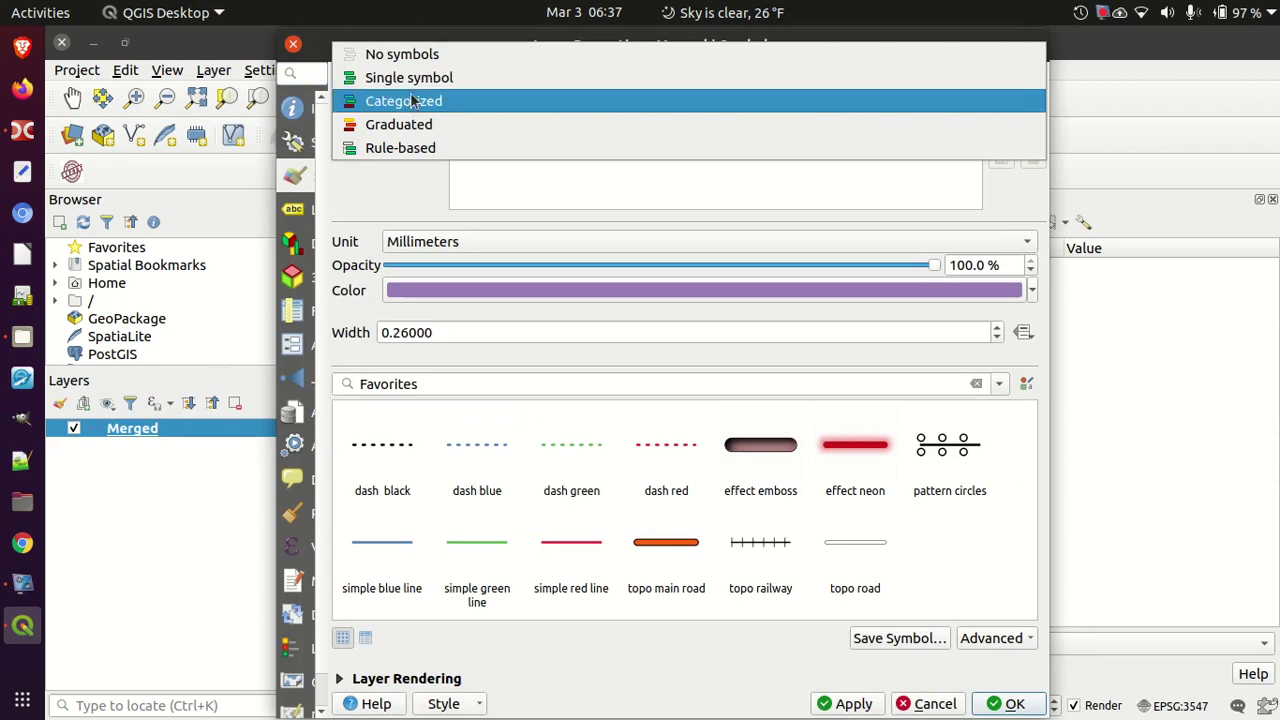
{"action": "left_click", "coordinate": [412, 100]}
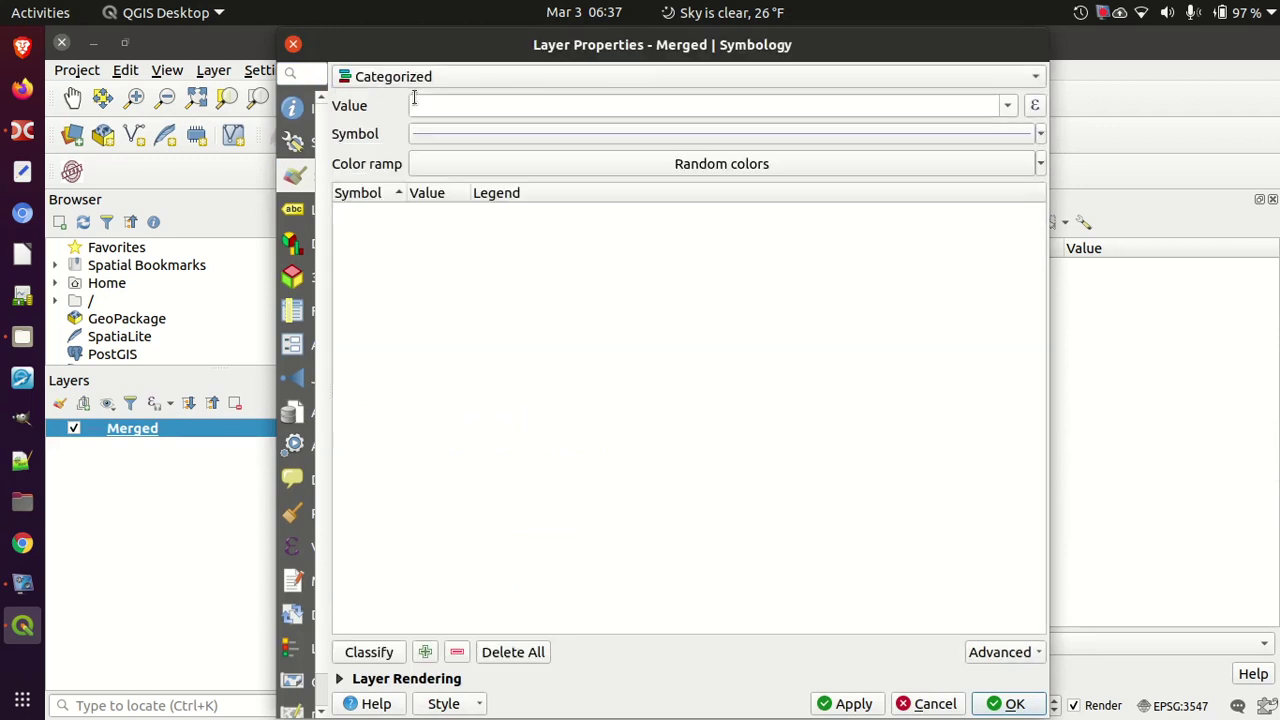
{"action": "left_click", "coordinate": [434, 104]}
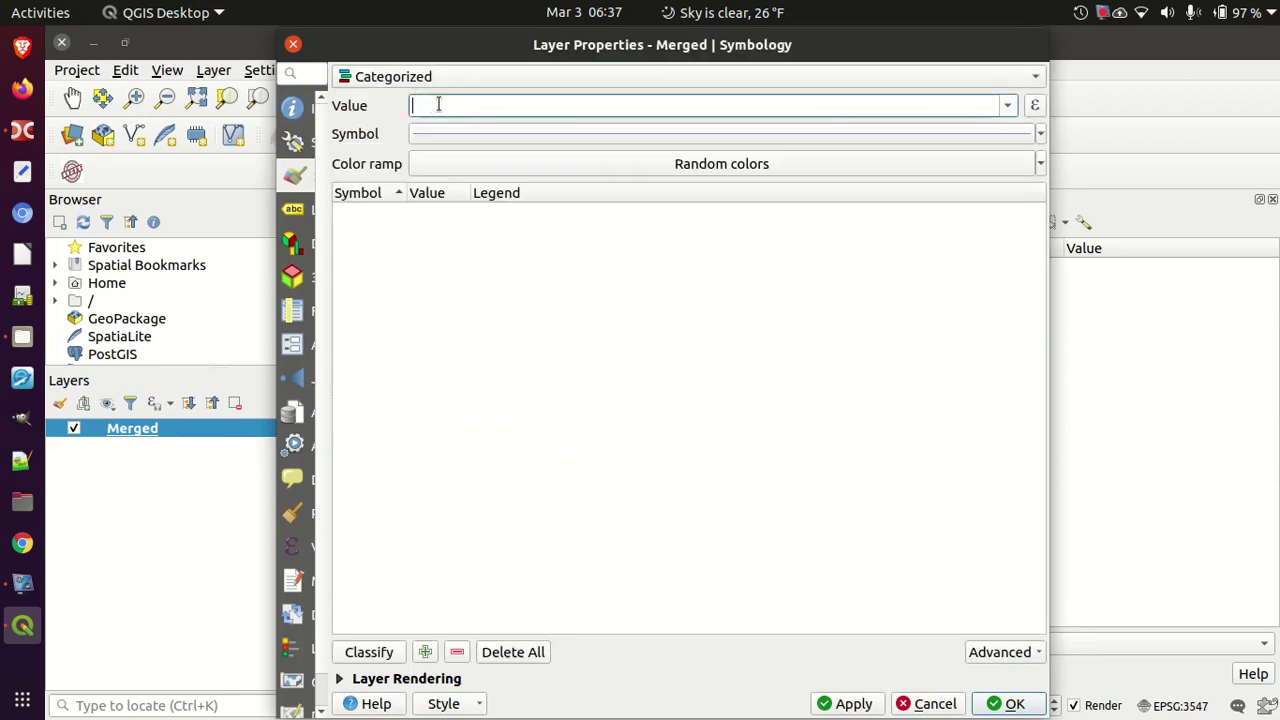
{"action": "left_click", "coordinate": [1008, 105]}
{"action": "left_click", "coordinate": [494, 129]}
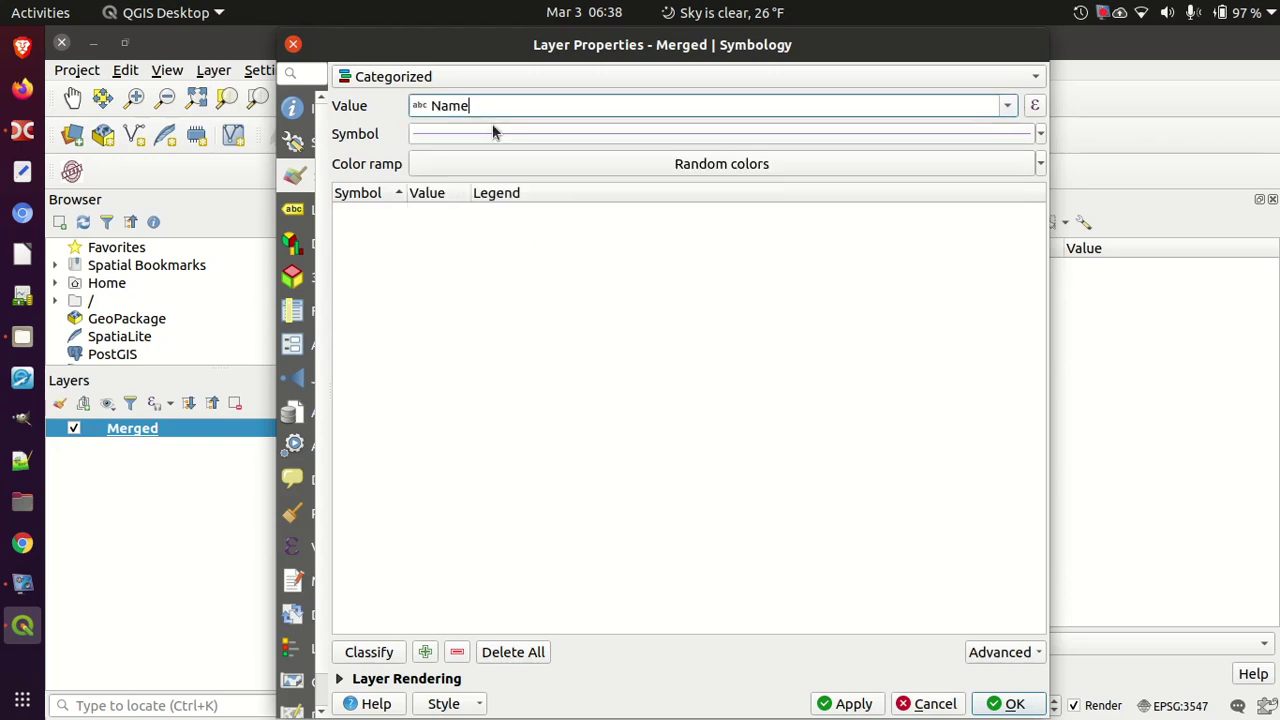
{"action": "left_click", "coordinate": [377, 655]}
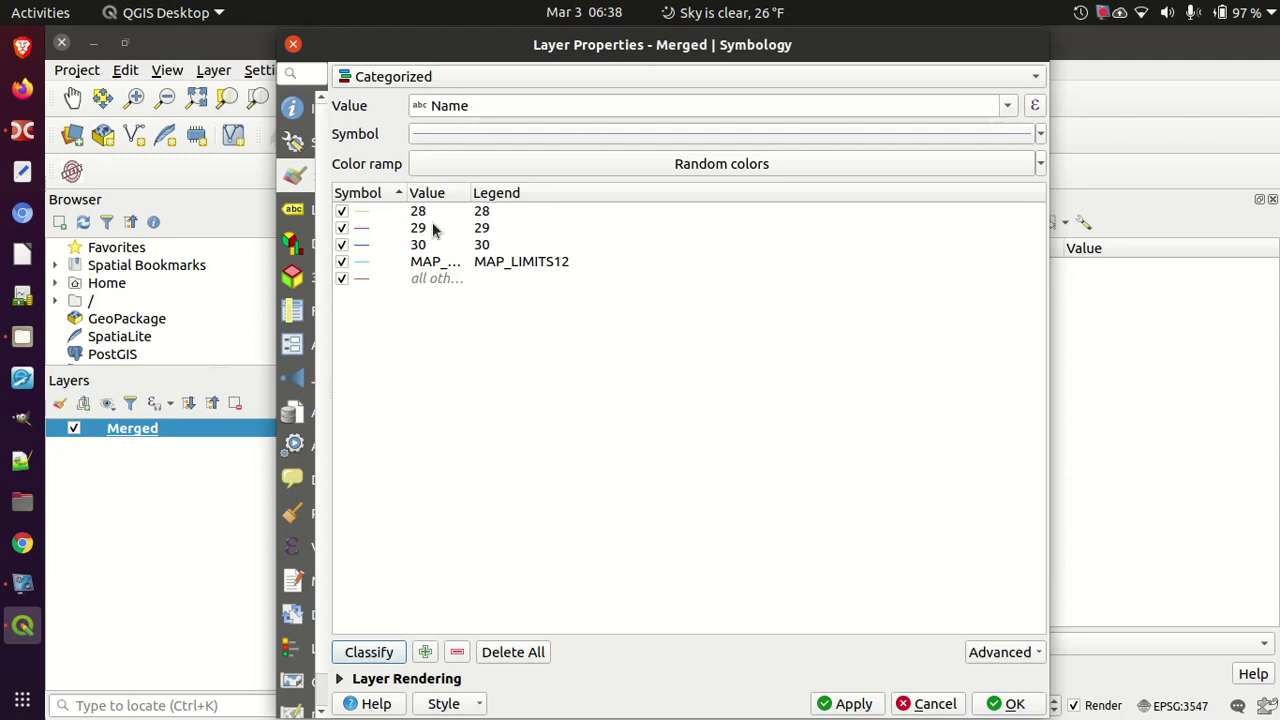
Give the MAP_LIMITS12 category a bright green #16ff01 line of width 2 and apply
{"action": "left_click", "coordinate": [426, 262]}
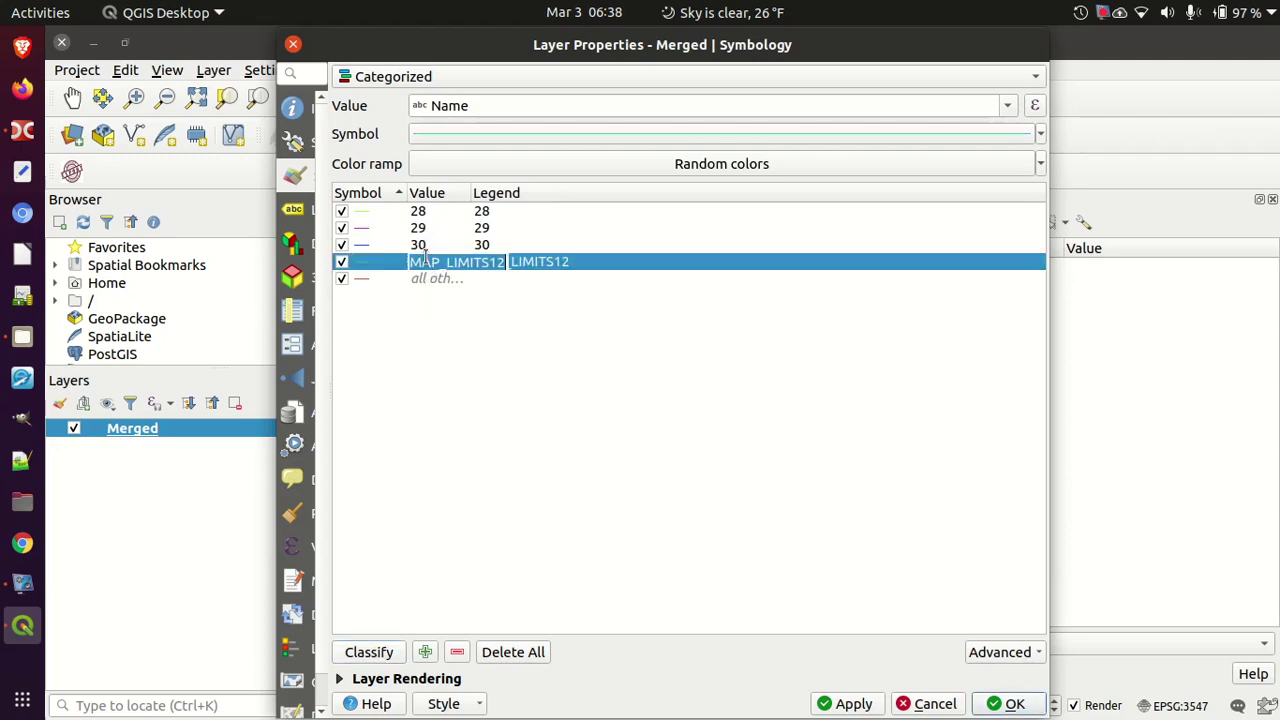
{"action": "double_click", "coordinate": [364, 263]}
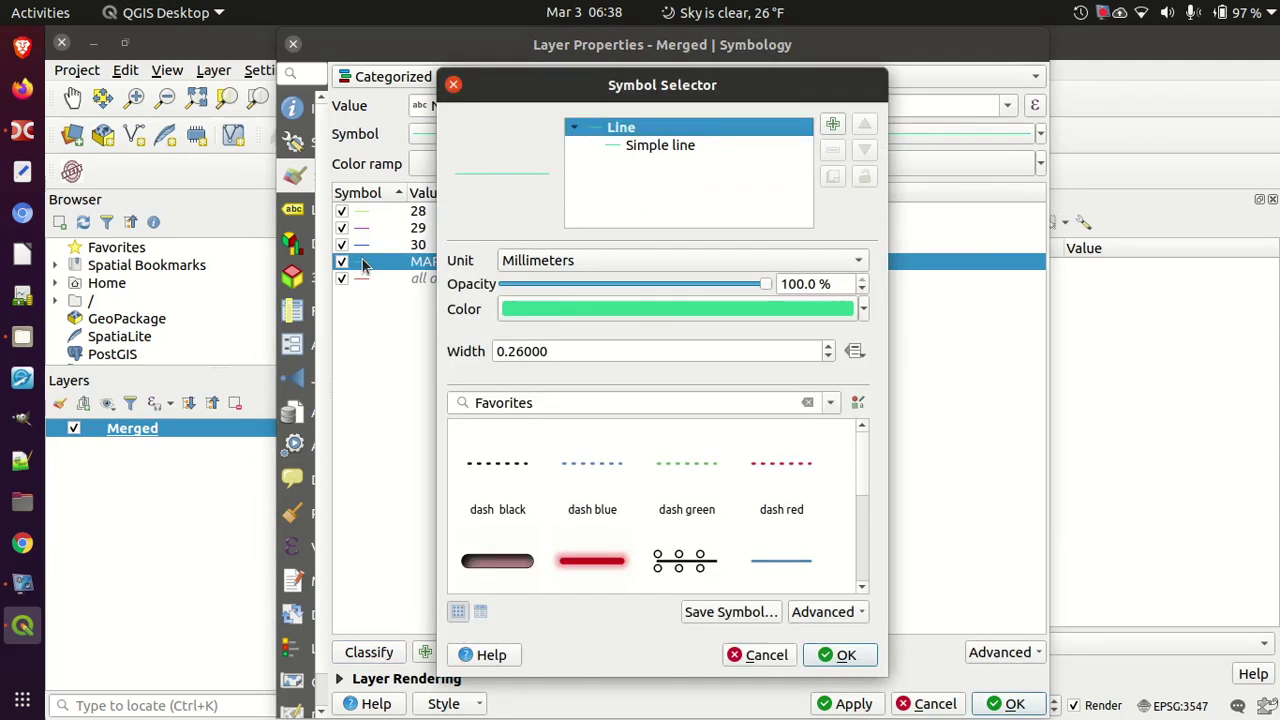
{"action": "left_click", "coordinate": [572, 308]}
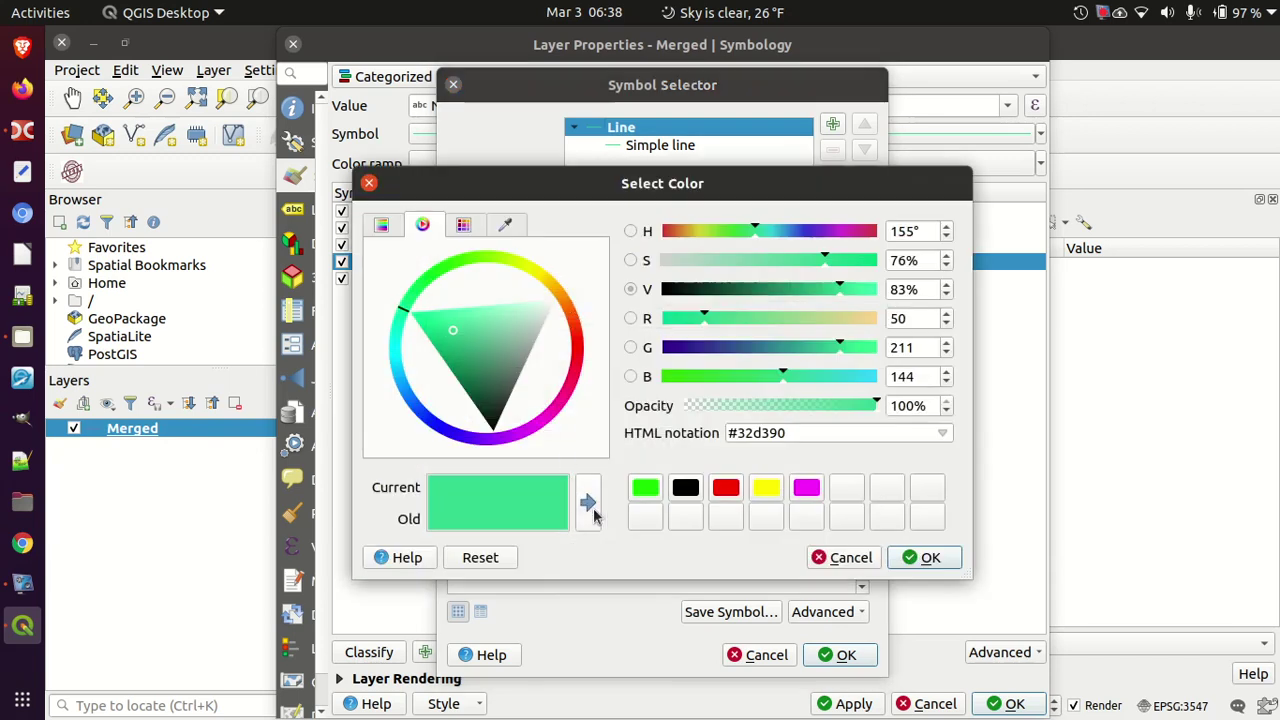
{"action": "left_click", "coordinate": [645, 487]}
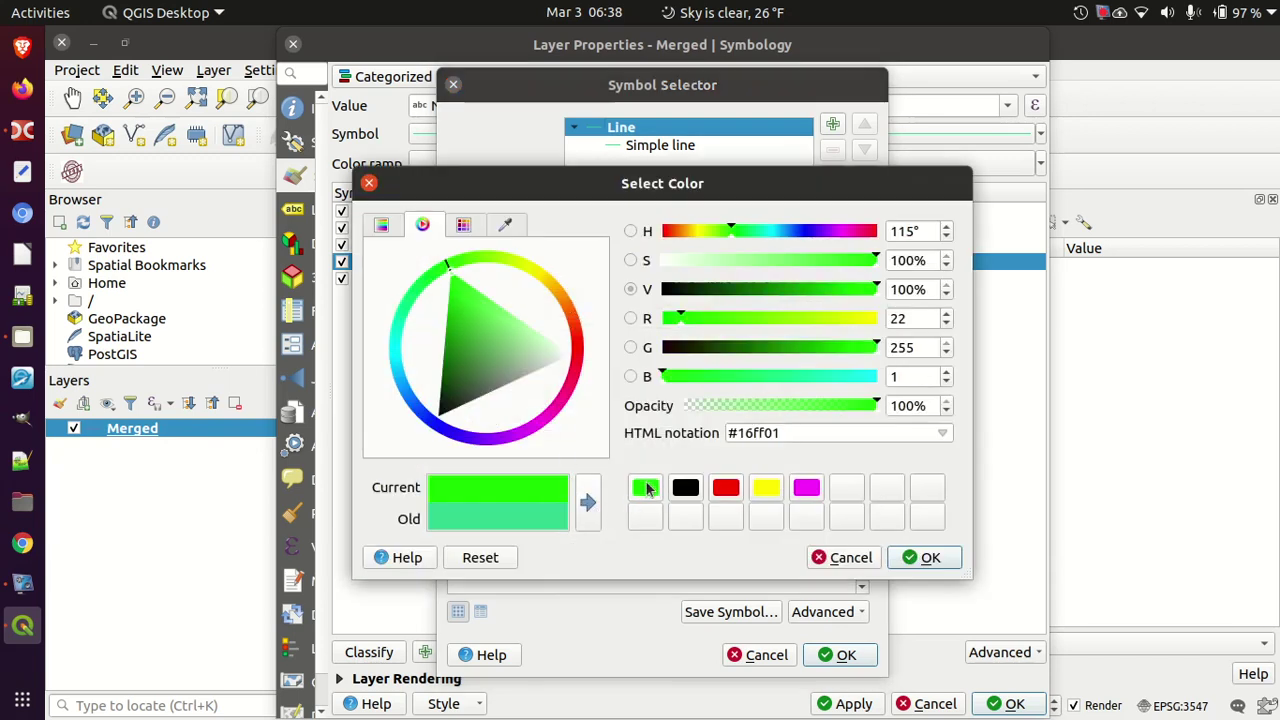
{"action": "left_click", "coordinate": [938, 560]}
{"action": "left_click_drag", "start_coordinate": [566, 352], "coordinate": [316, 360]}
{"action": "type", "text": "2"}
{"action": "key", "text": "Return"}
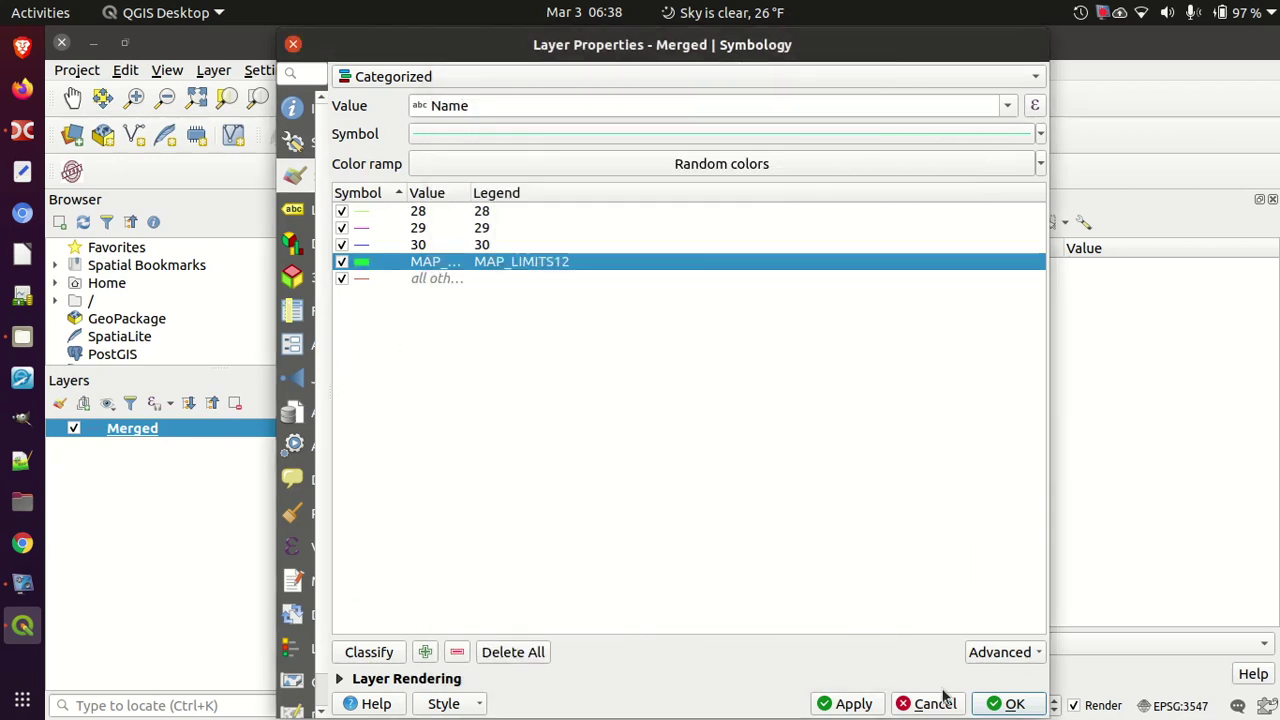
{"action": "left_click", "coordinate": [1008, 704]}
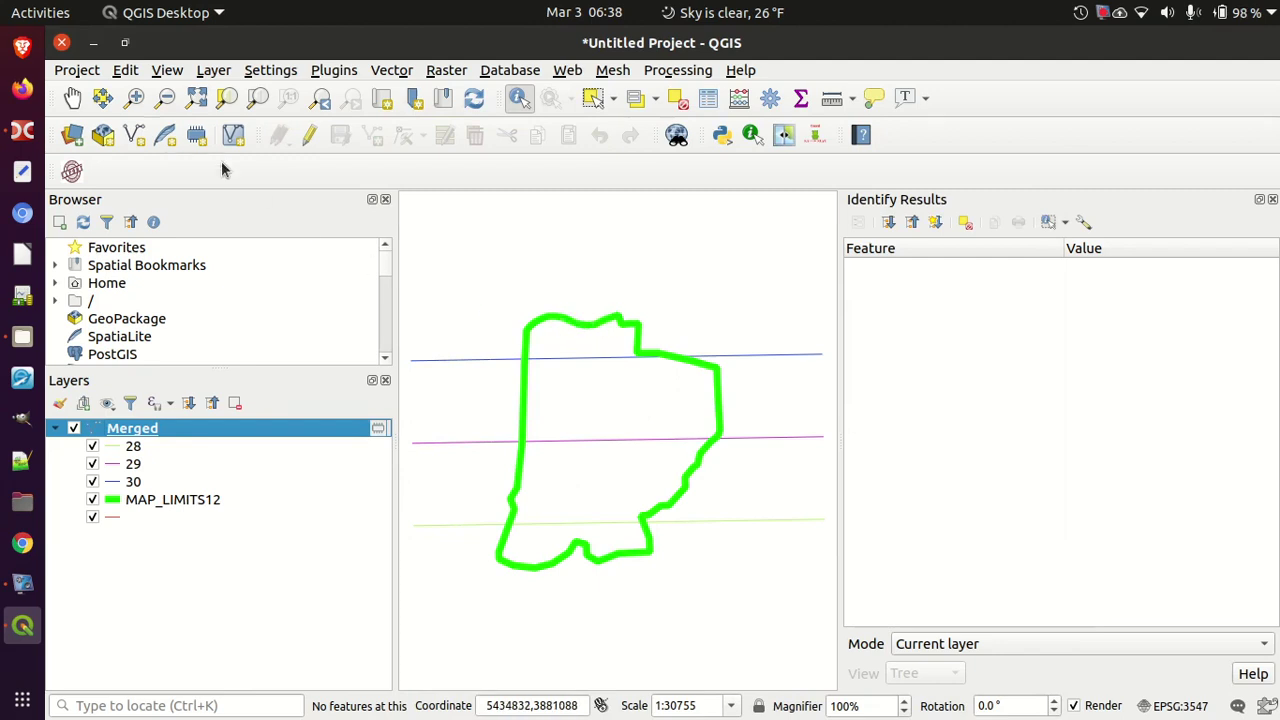
Start a project DXF export with output_project.dxf in qgis_test as the file
{"action": "left_click", "coordinate": [80, 70]}
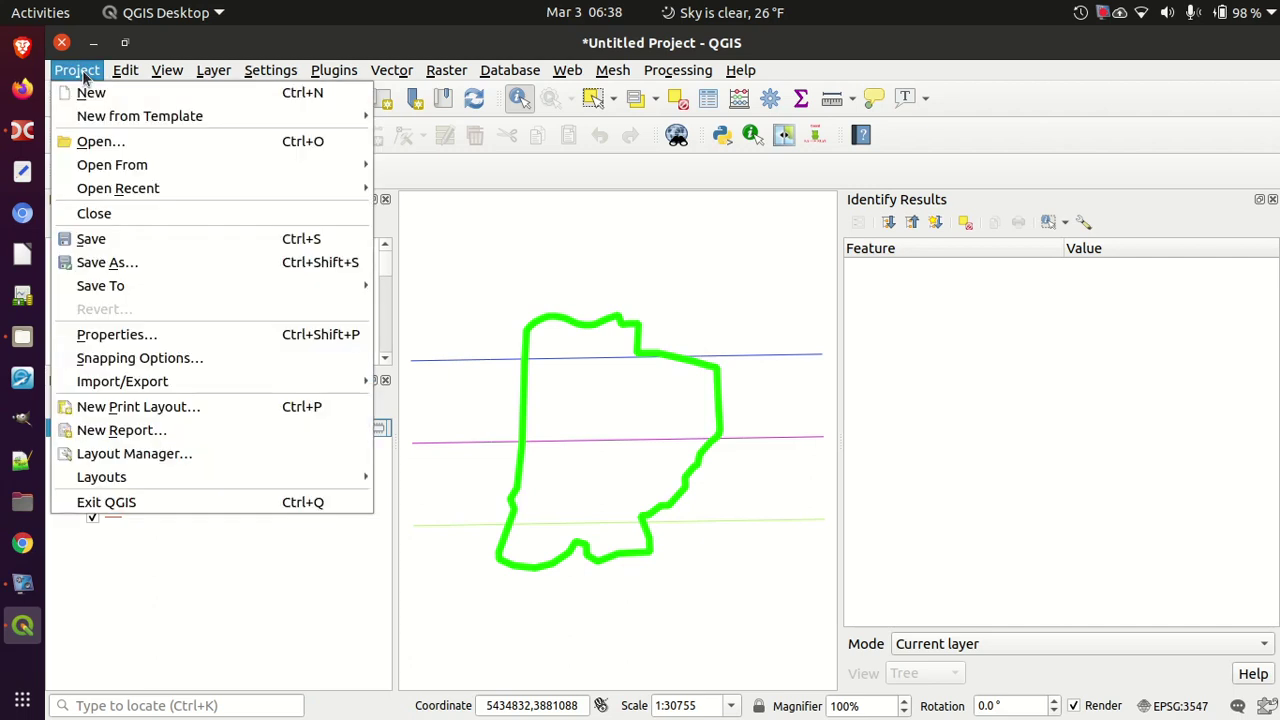
{"action": "mouse_move", "coordinate": [150, 385]}
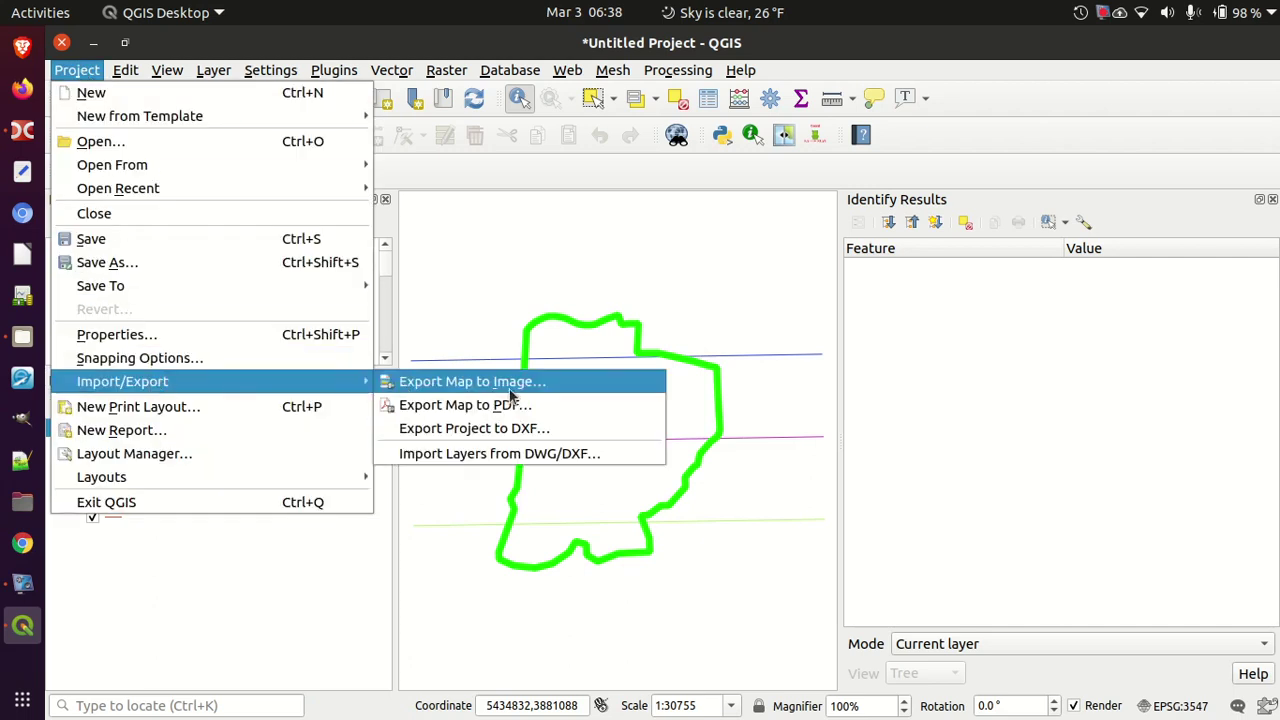
{"action": "left_click", "coordinate": [507, 429]}
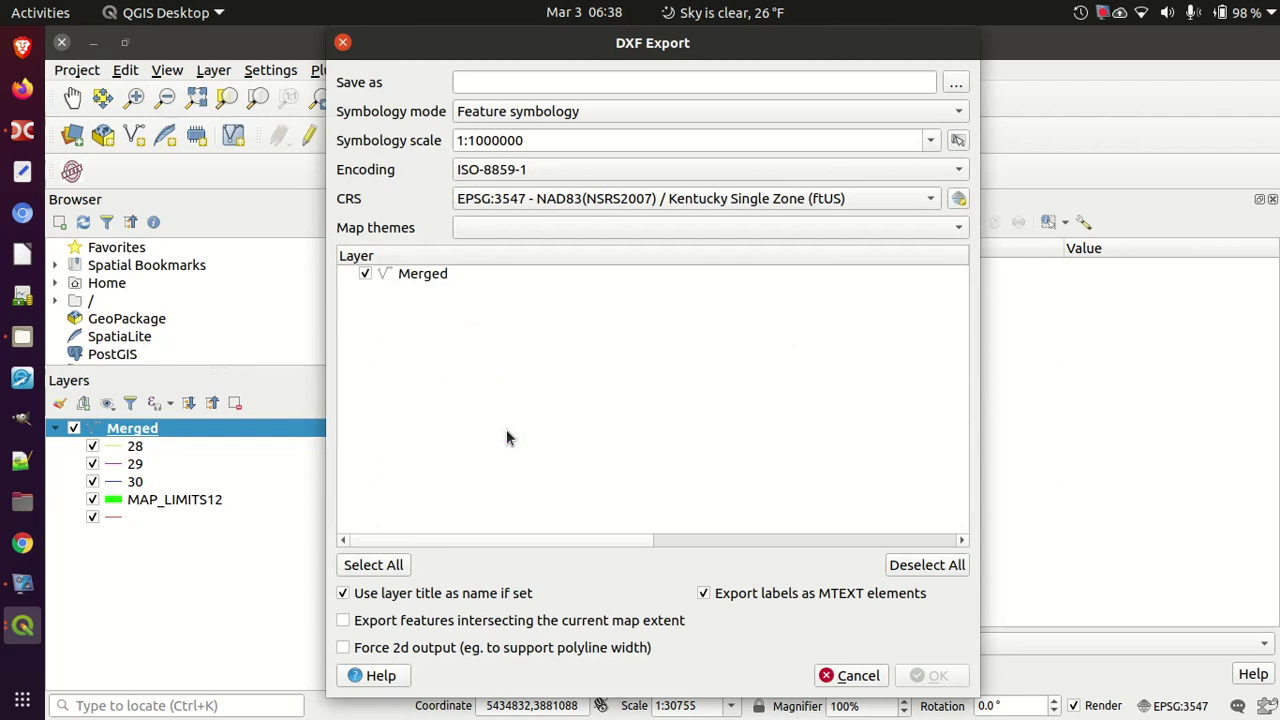
{"action": "left_click", "coordinate": [957, 82]}
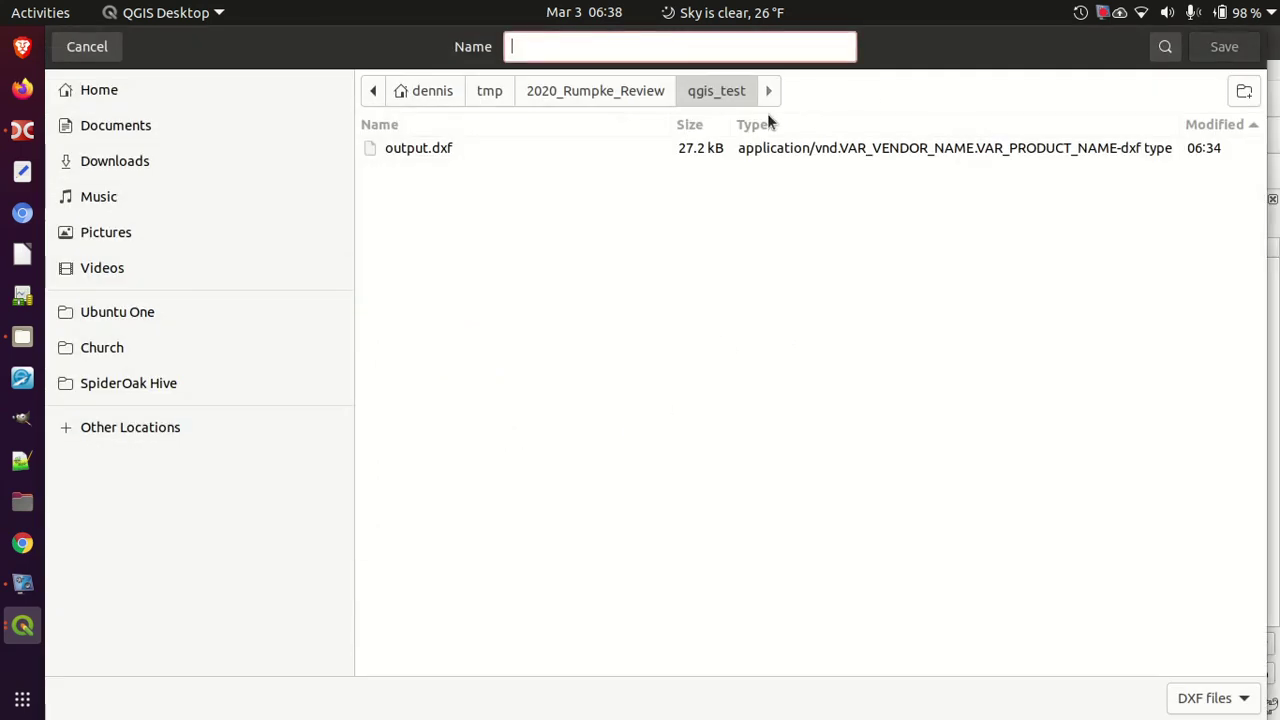
{"action": "double_click", "coordinate": [443, 148]}
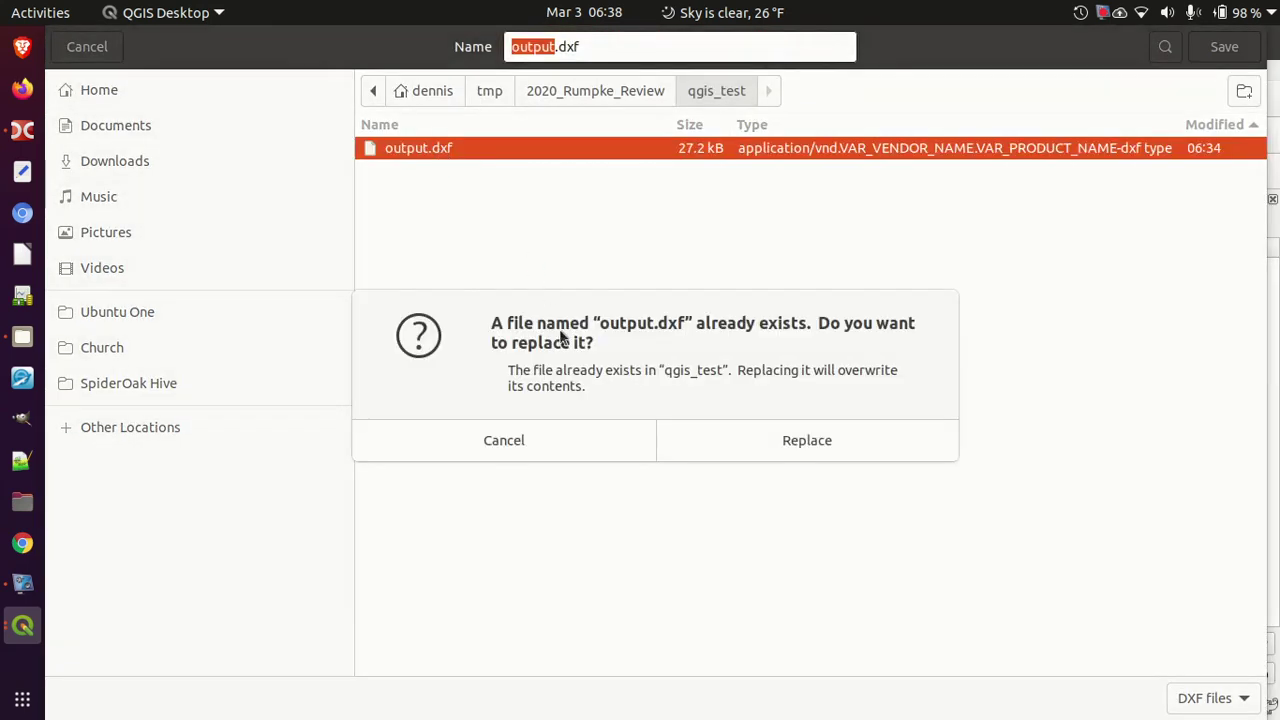
{"action": "left_click", "coordinate": [531, 438]}
{"action": "left_click", "coordinate": [556, 46]}
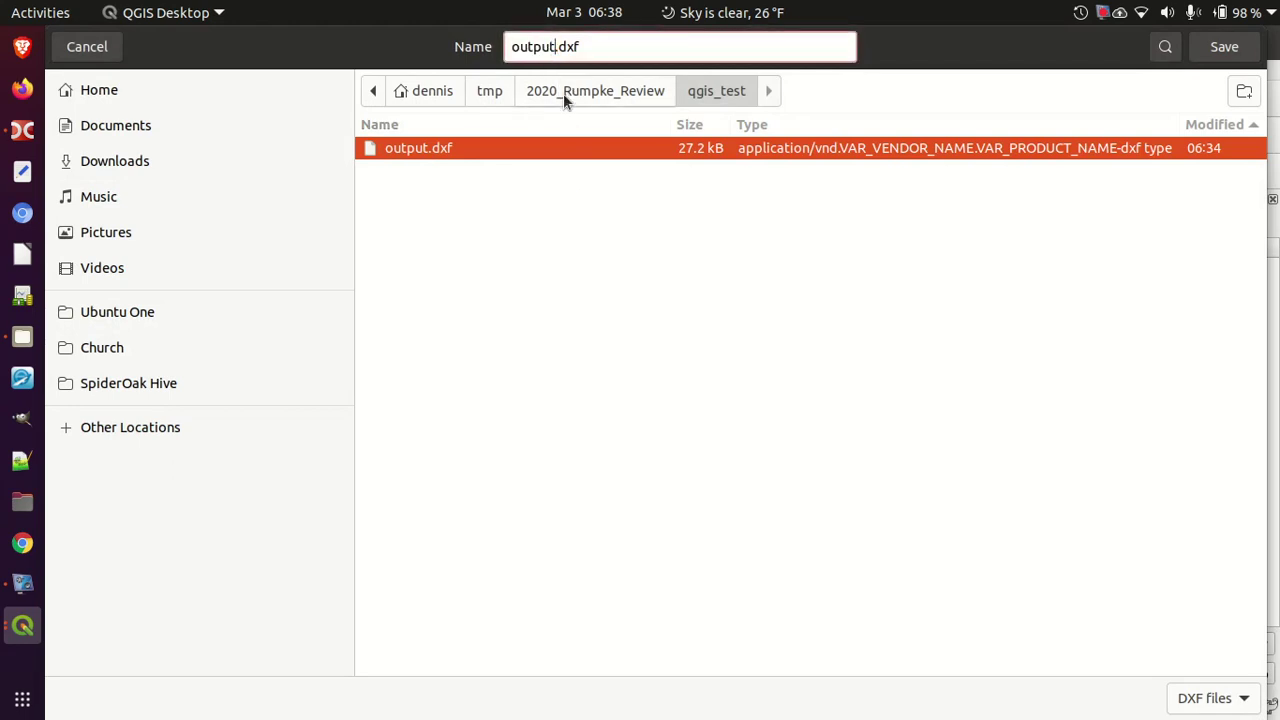
{"action": "type", "text": "_project"}
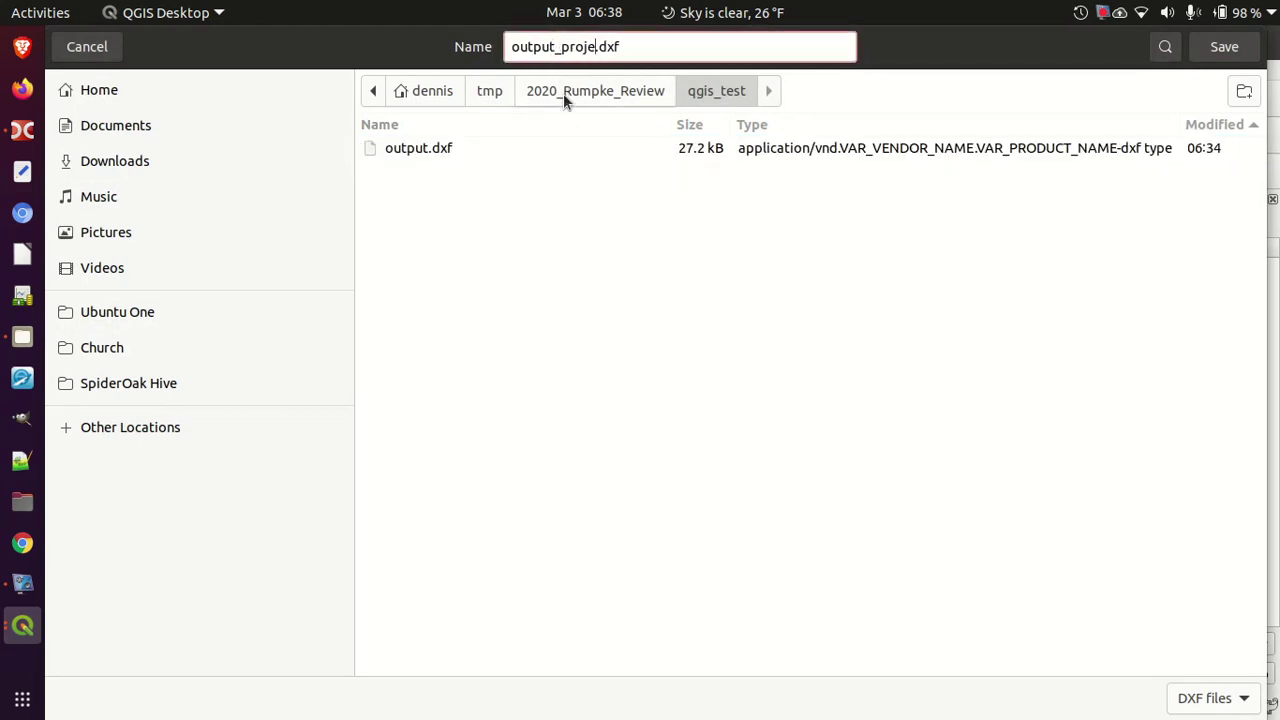
{"action": "key", "text": "Return"}
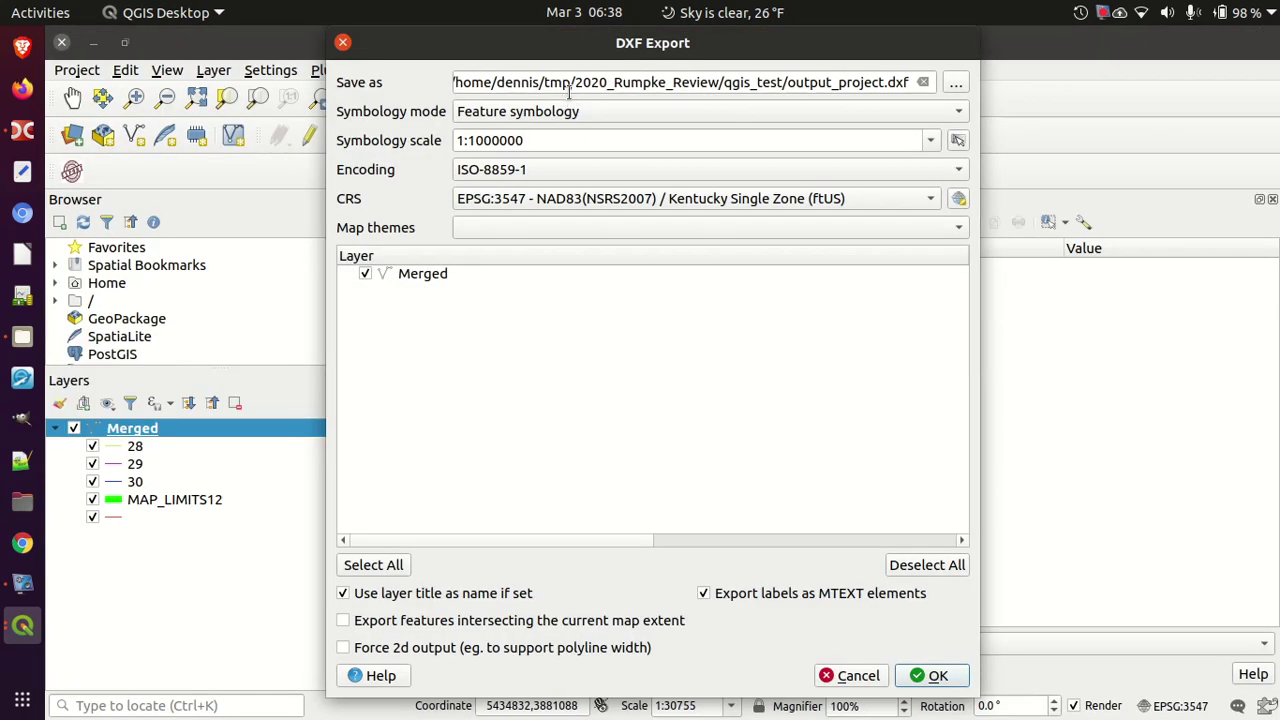
Keep Feature symbology mode and run the DXF export
{"action": "mouse_move", "coordinate": [769, 203]}
{"action": "left_click", "coordinate": [615, 113]}
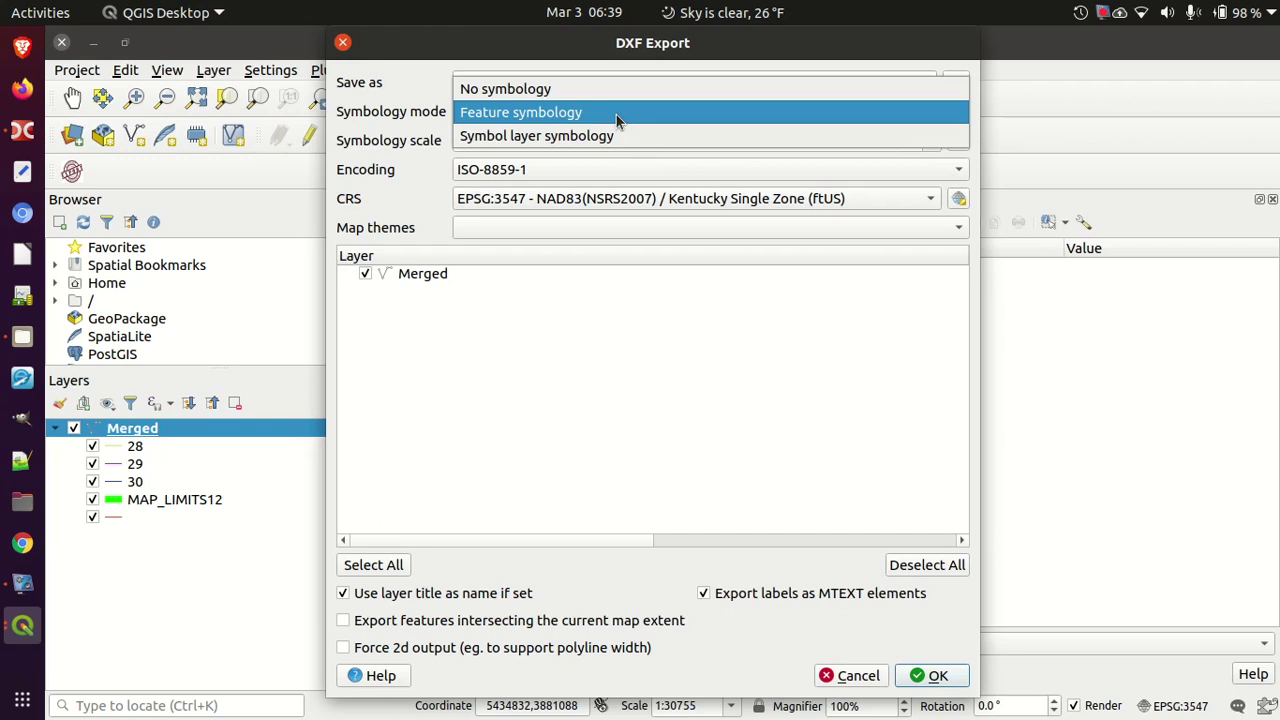
{"action": "left_click", "coordinate": [430, 115]}
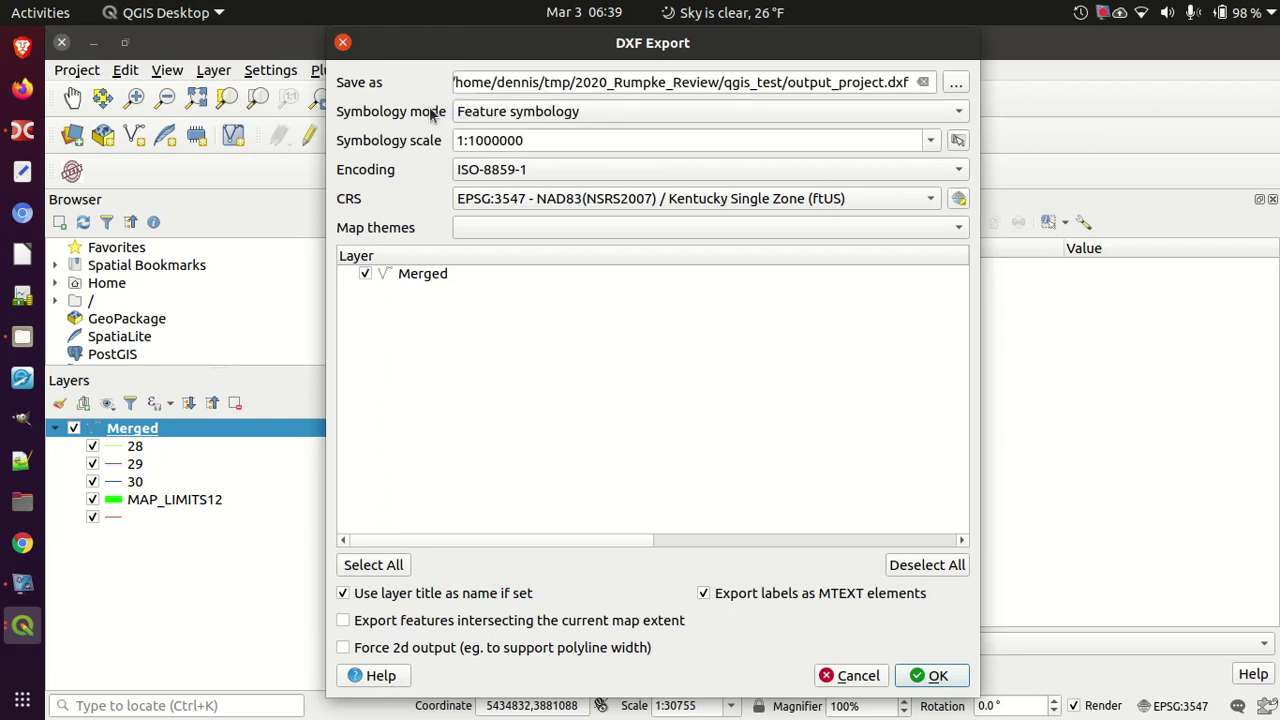
{"action": "left_click", "coordinate": [935, 677]}
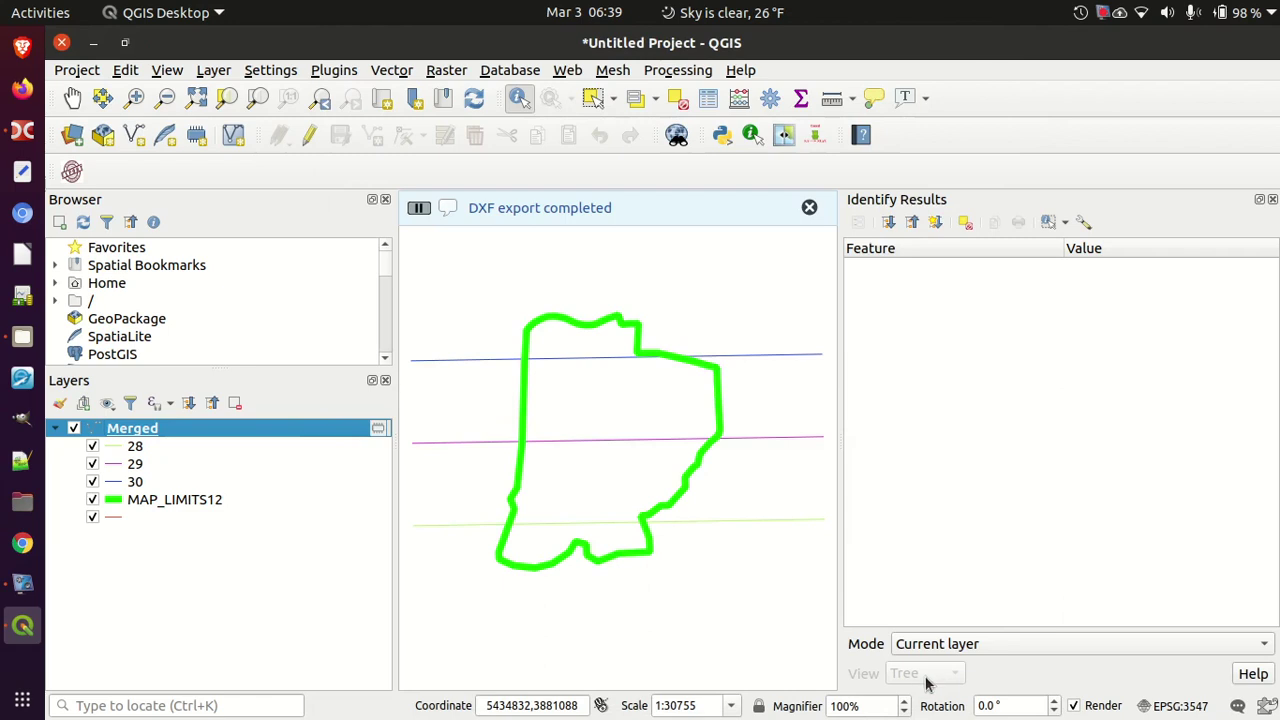
Open output_project.dxf from the qgis_test folder in QCAD via the file manager
{"action": "left_click", "coordinate": [22, 337]}
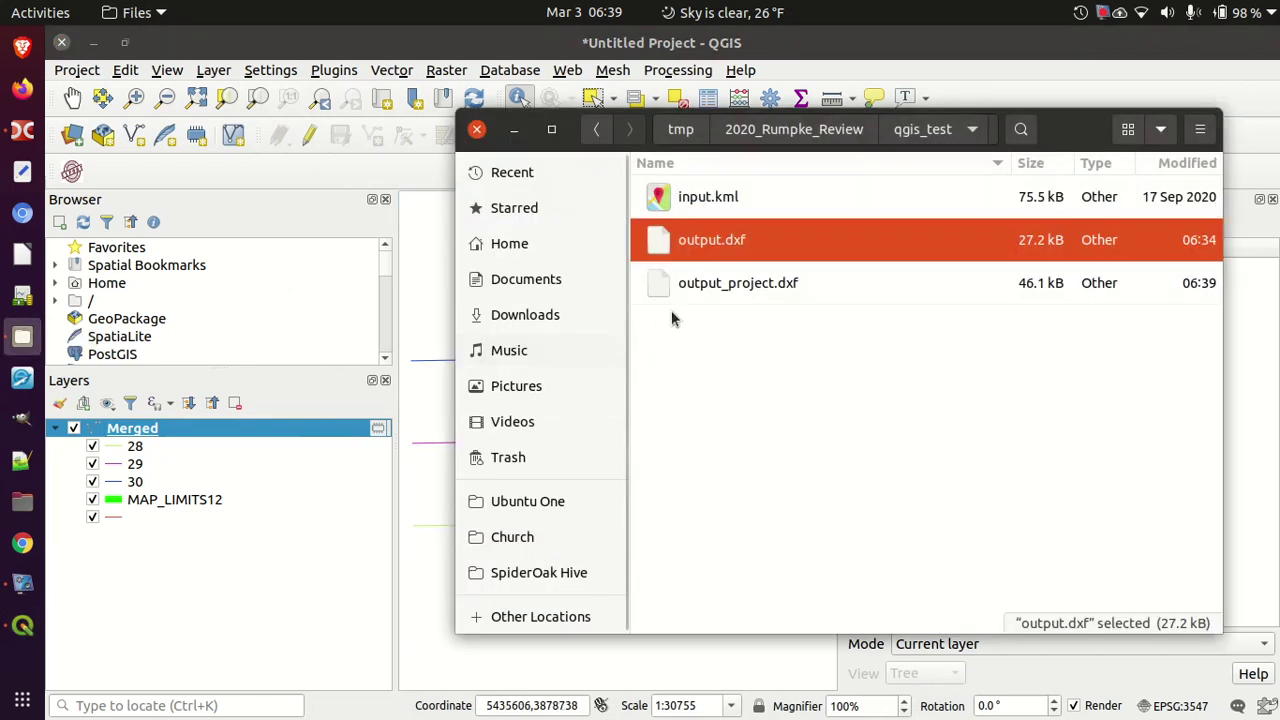
{"action": "double_click", "coordinate": [727, 283]}
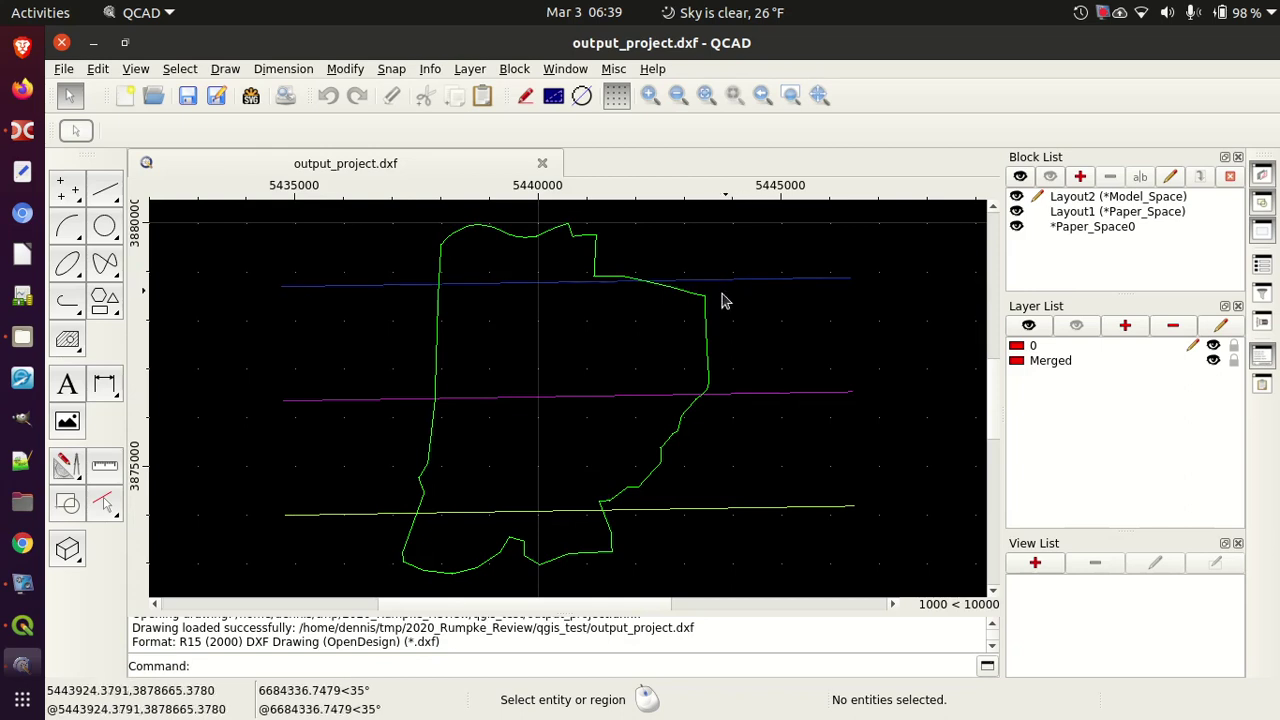
Make Merged the current layer, toggle its visibility, and select the green boundary, blue and magenta lines
{"action": "left_click", "coordinate": [1050, 362]}
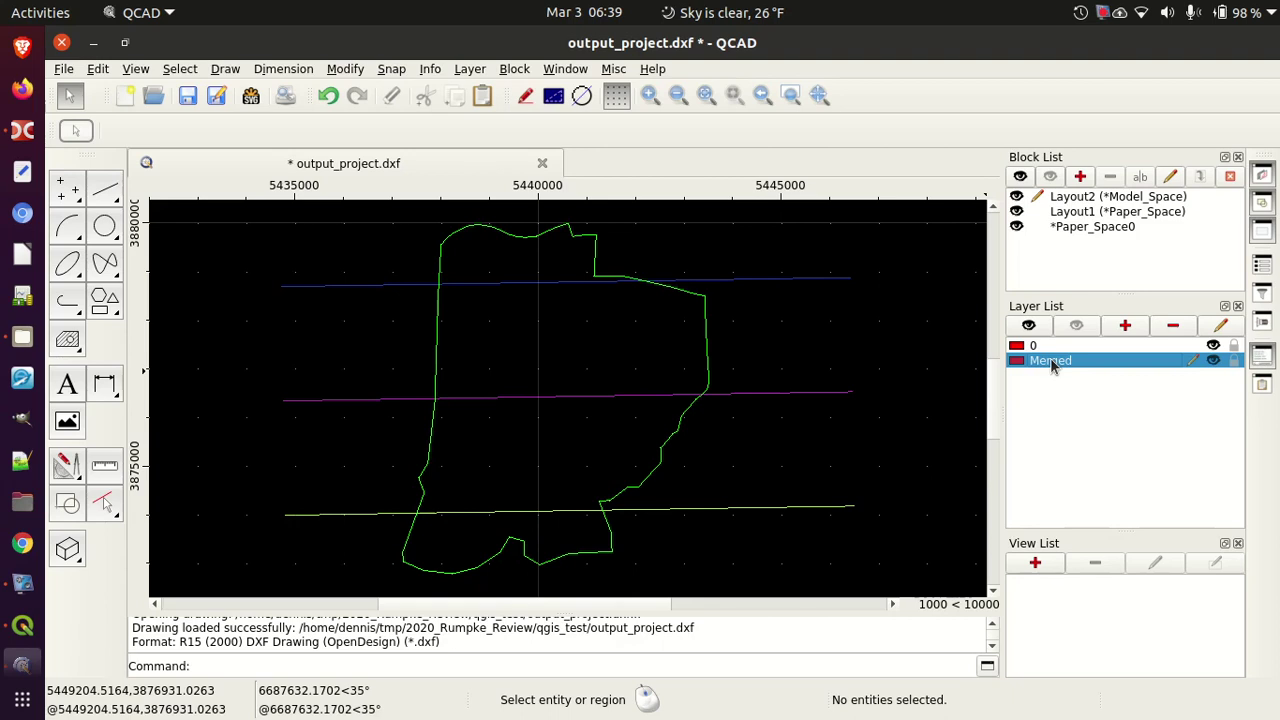
{"action": "left_click", "coordinate": [1214, 361]}
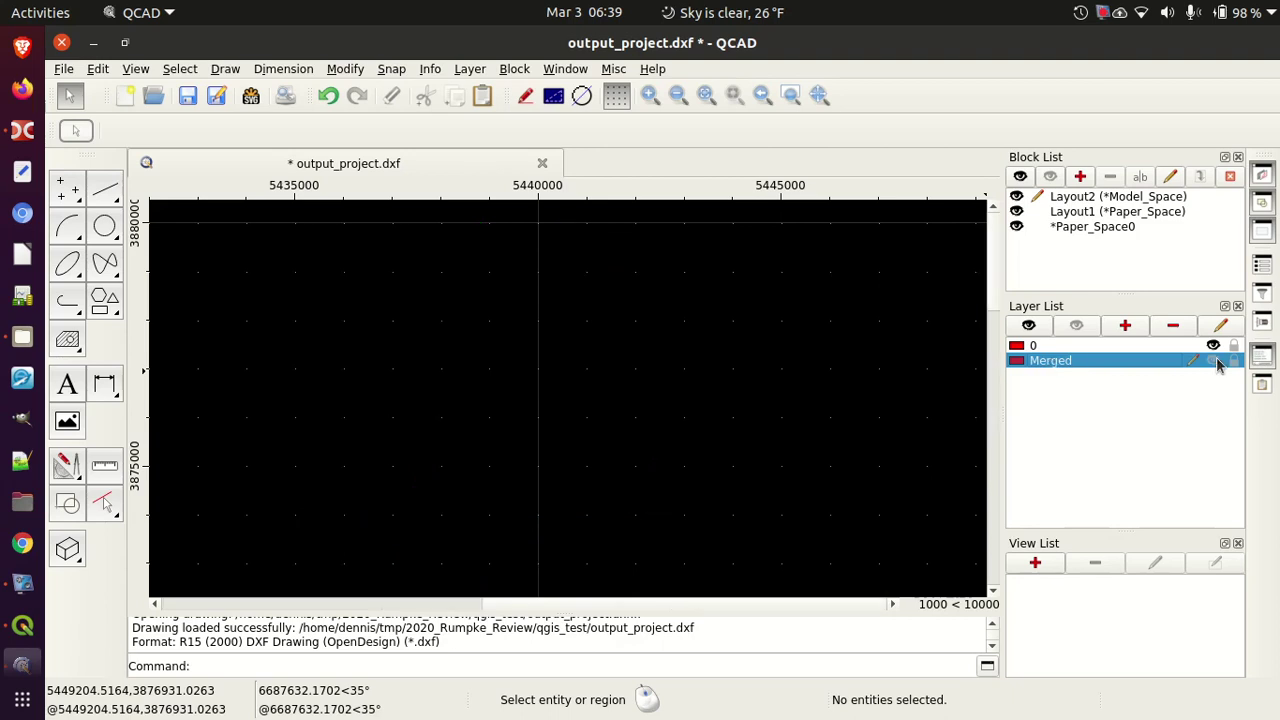
{"action": "left_click", "coordinate": [1215, 362]}
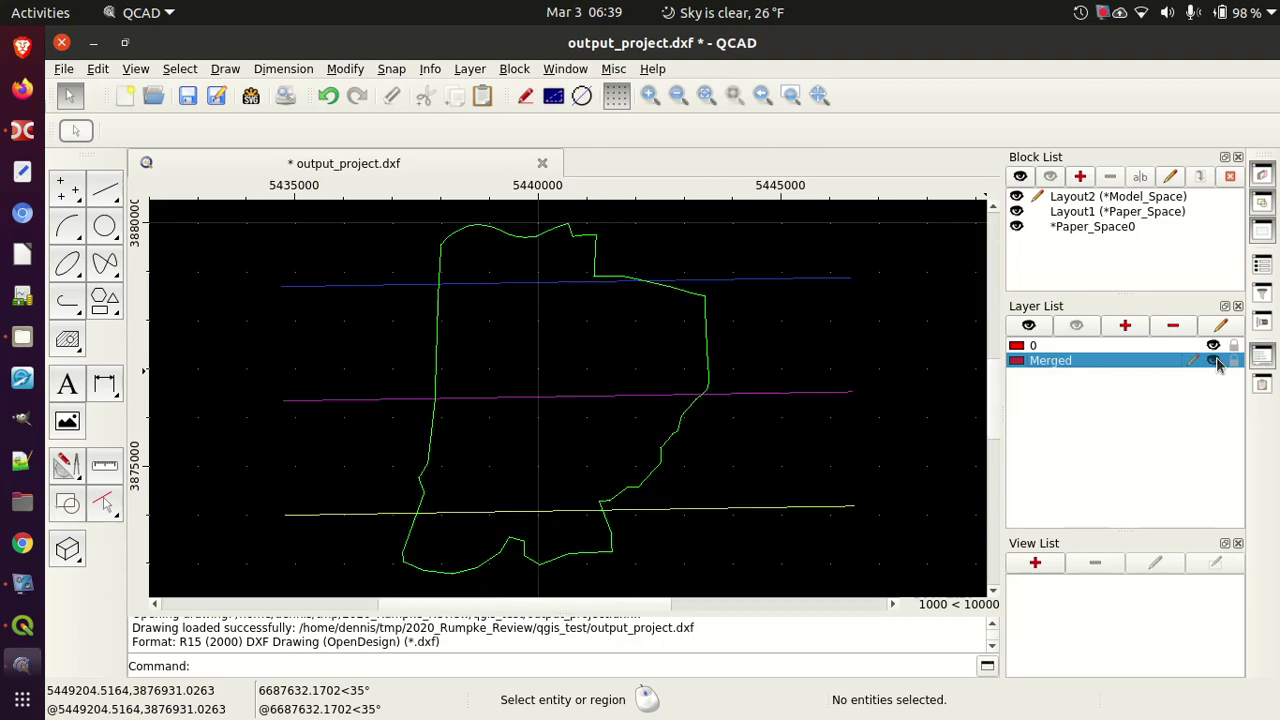
{"action": "left_click", "coordinate": [707, 367]}
{"action": "left_click", "coordinate": [781, 283]}
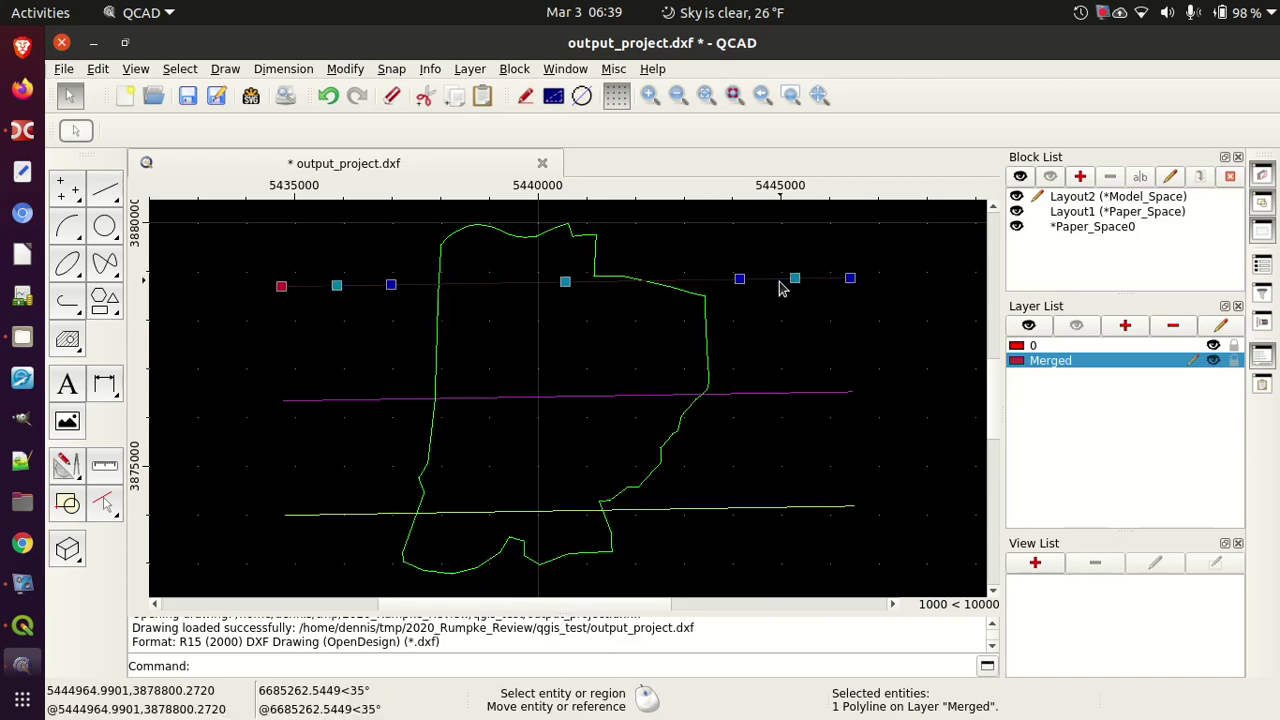
{"action": "left_click", "coordinate": [770, 395]}
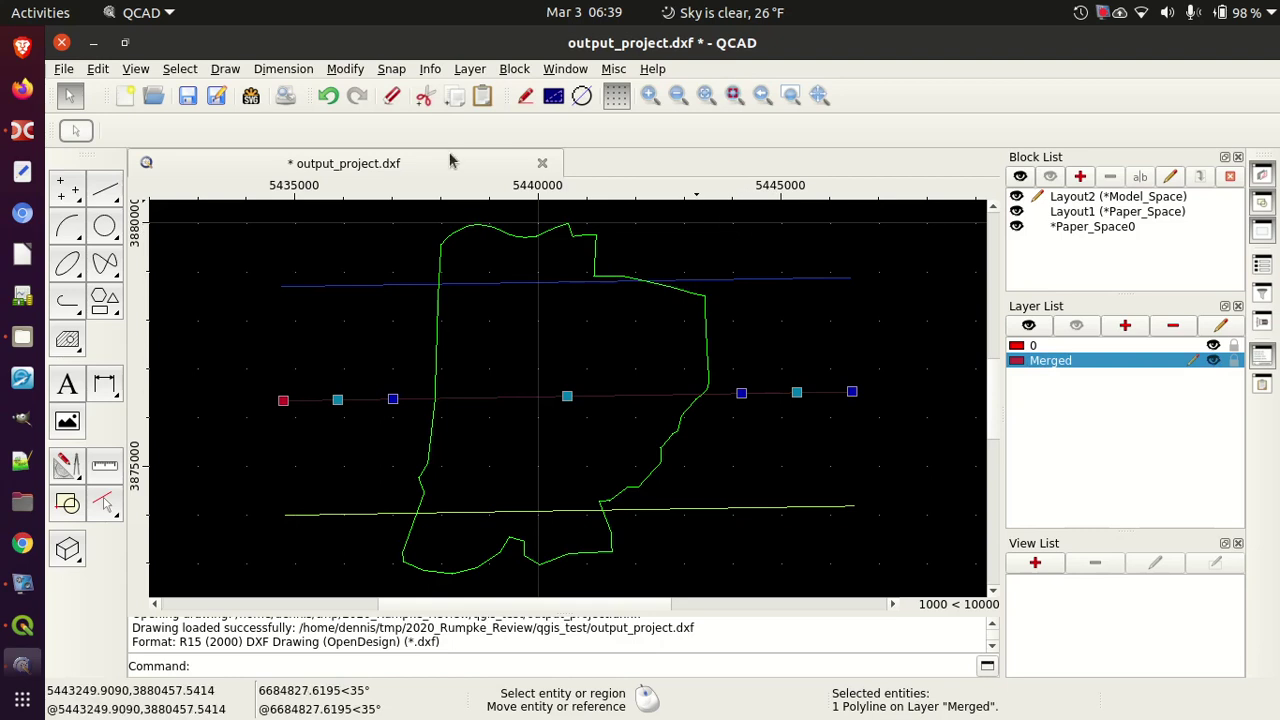
Clear the selection and close the drawing without saving
{"action": "key", "text": "Escape"}
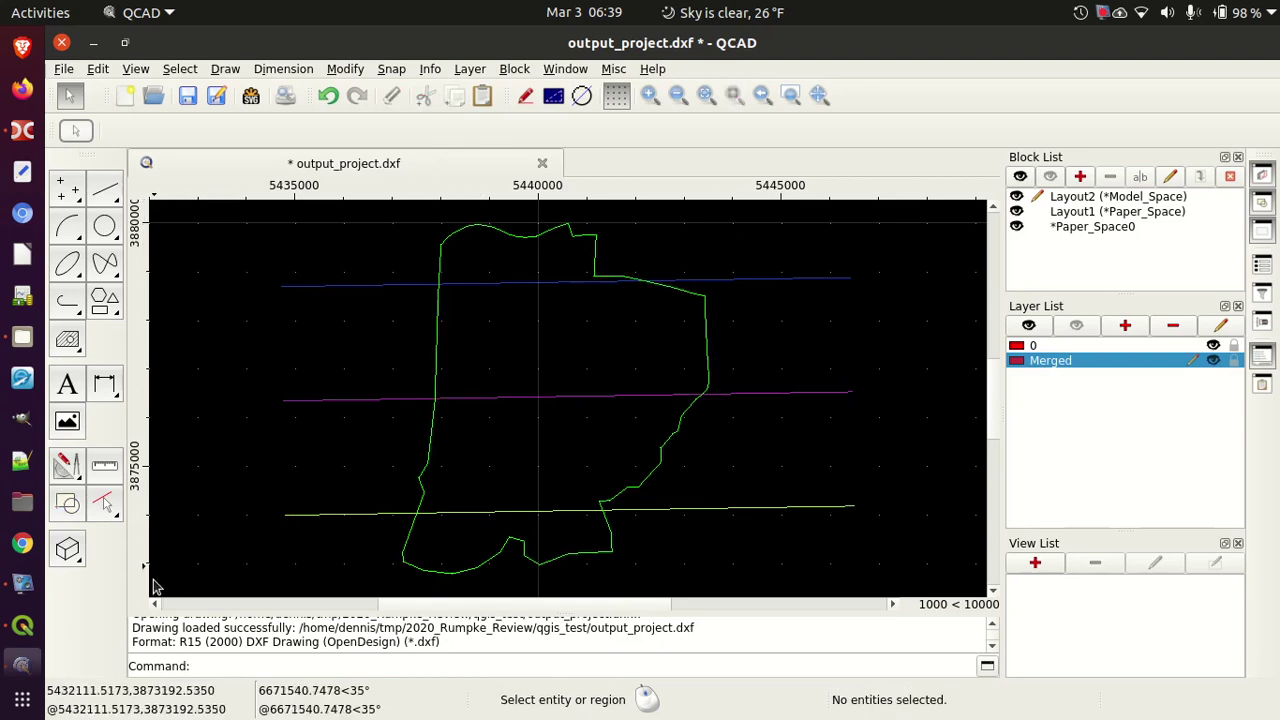
{"action": "left_click", "coordinate": [61, 43]}
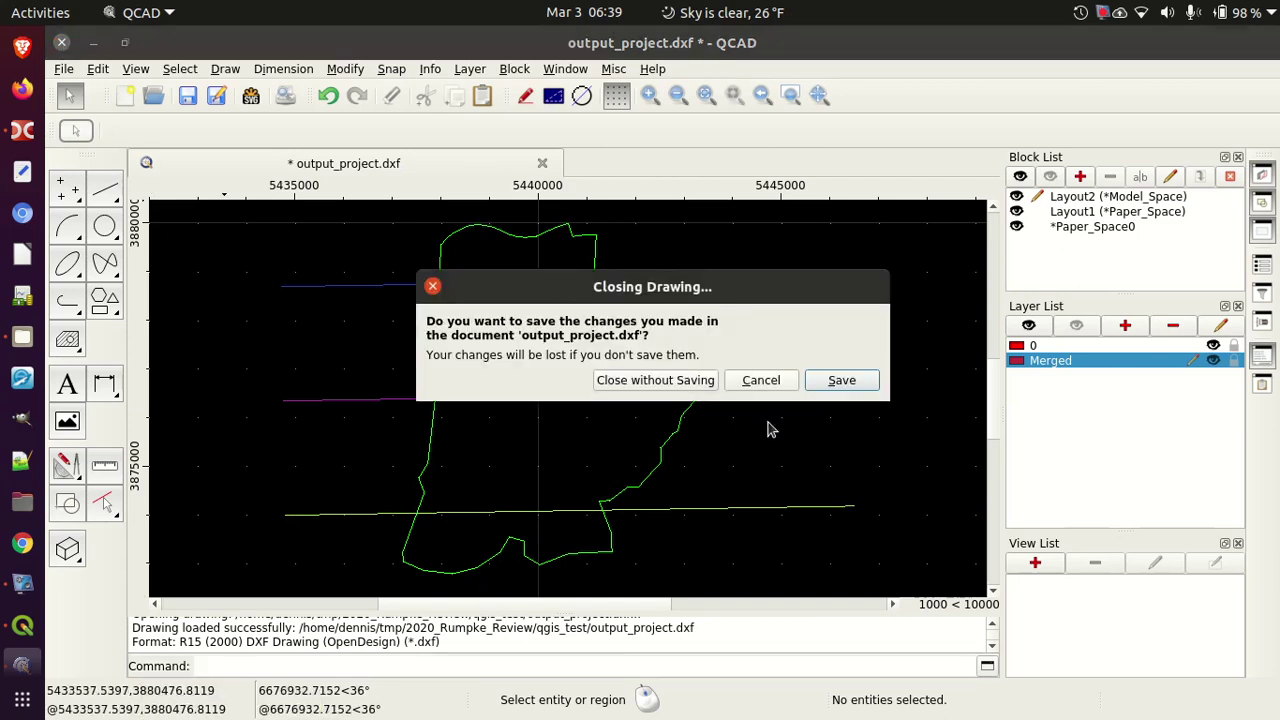
{"action": "left_click", "coordinate": [685, 387]}
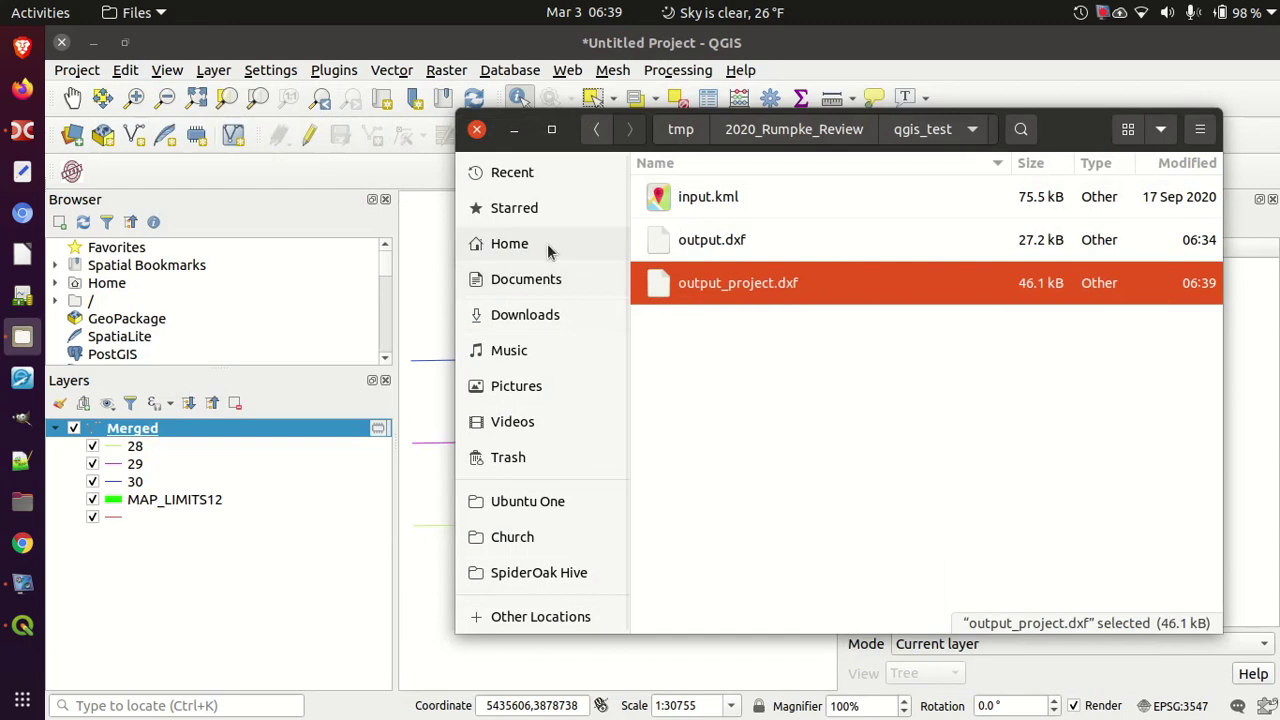
Hide Merged categories 28, 29, 30 and the unnamed one, and close Identify Results
{"action": "left_click", "coordinate": [222, 580]}
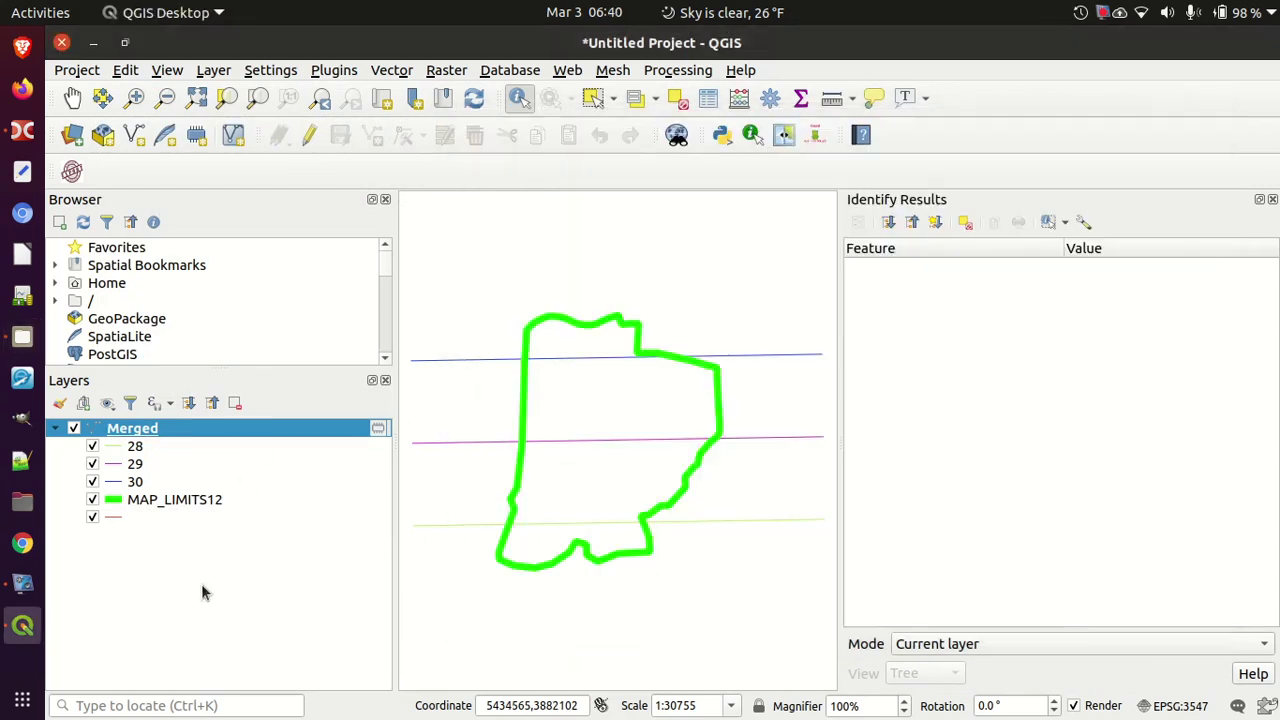
{"action": "left_click", "coordinate": [92, 447]}
{"action": "left_click", "coordinate": [92, 465]}
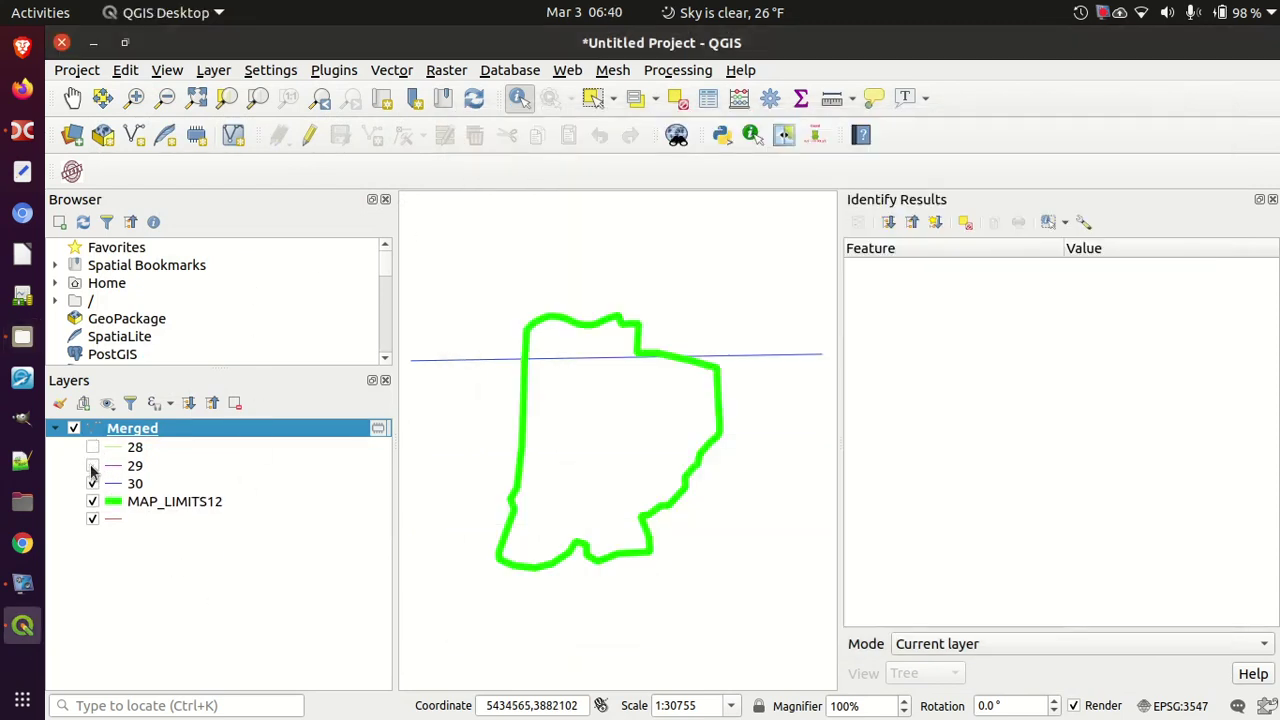
{"action": "left_click", "coordinate": [92, 484]}
{"action": "left_click", "coordinate": [92, 520]}
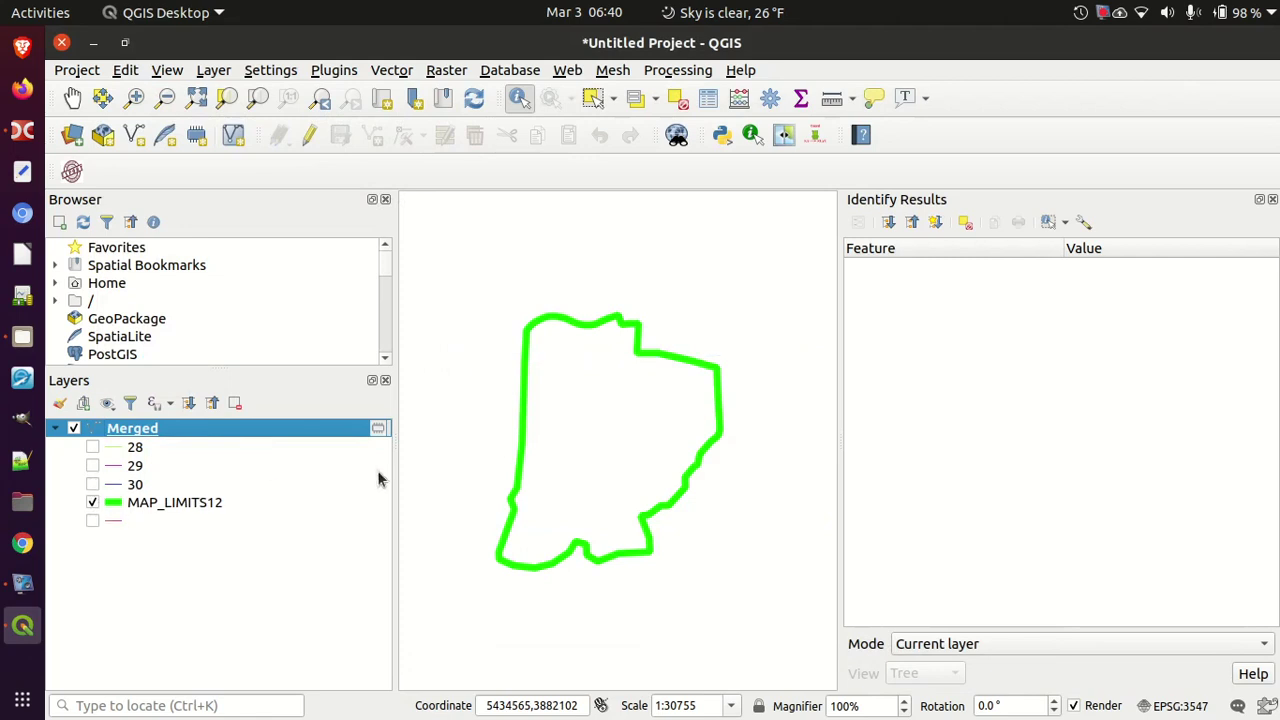
{"action": "left_click", "coordinate": [1272, 199]}
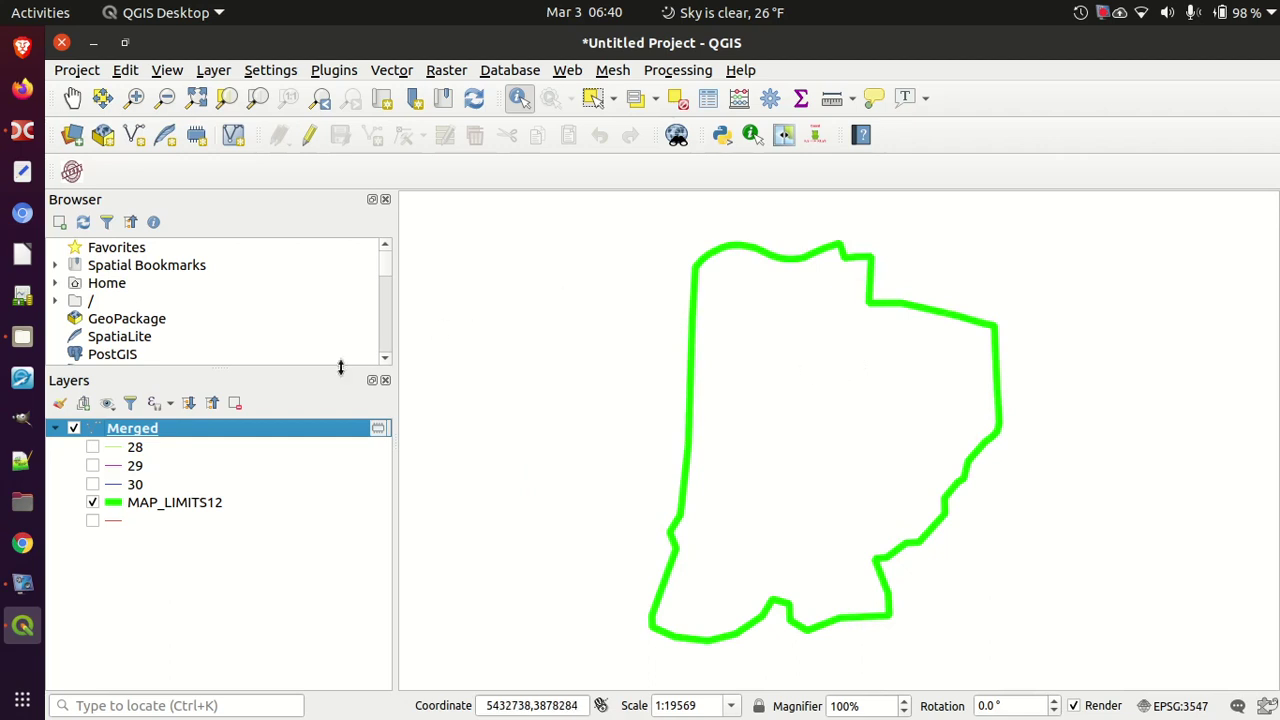
{"action": "left_click_drag", "start_coordinate": [383, 262], "coordinate": [383, 304]}
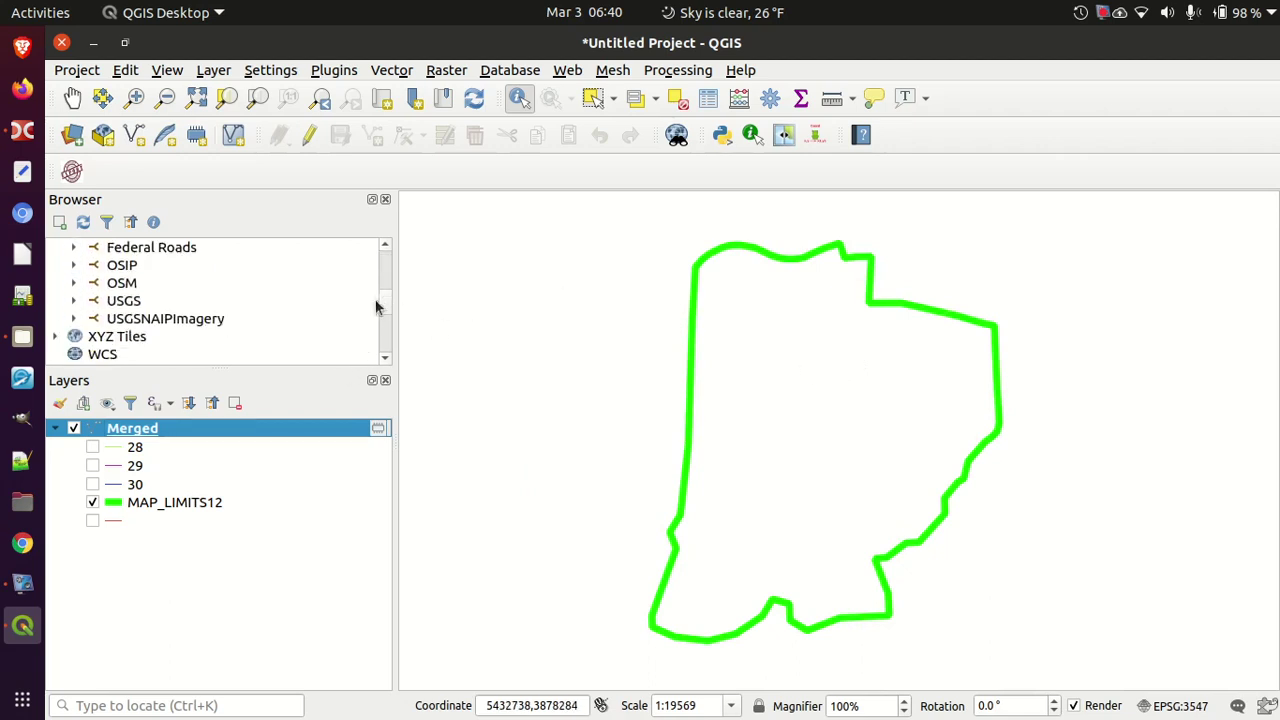
Add the USGSNAIPImagery layer from the Browser and move it below the Merged group
{"action": "double_click", "coordinate": [93, 318]}
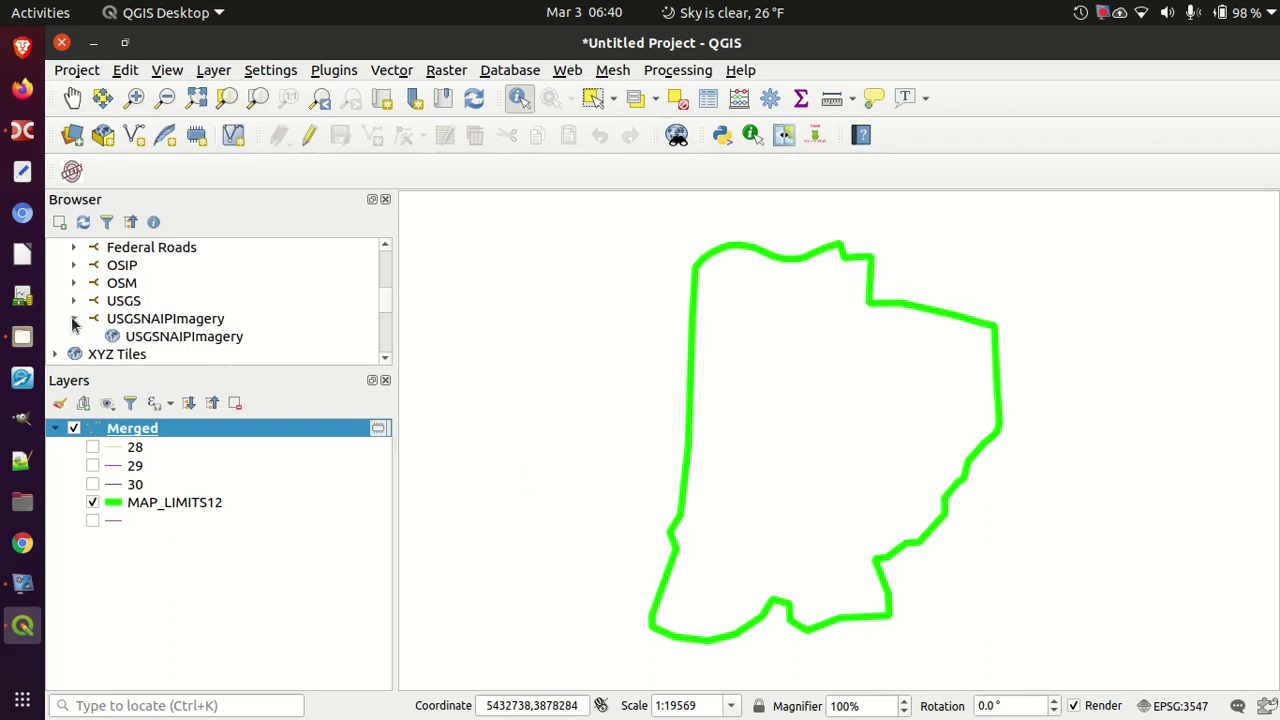
{"action": "right_click", "coordinate": [160, 334]}
{"action": "mouse_move", "coordinate": [210, 350]}
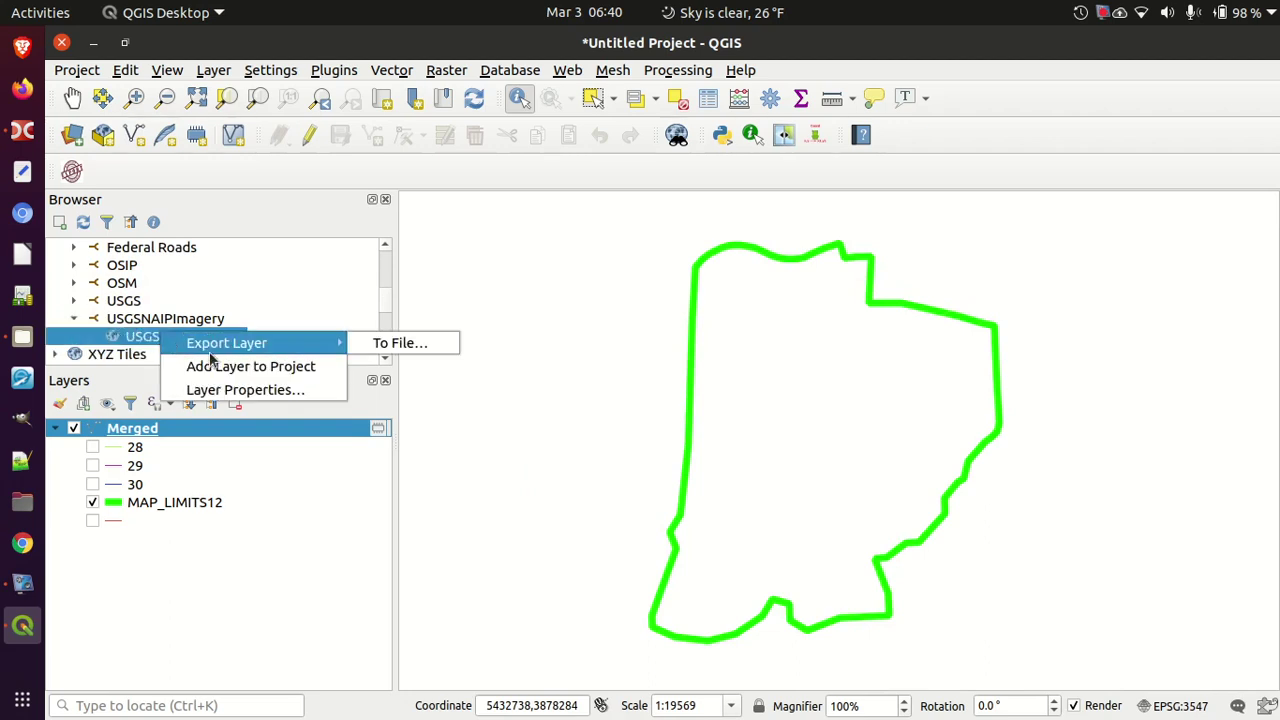
{"action": "left_click", "coordinate": [230, 368]}
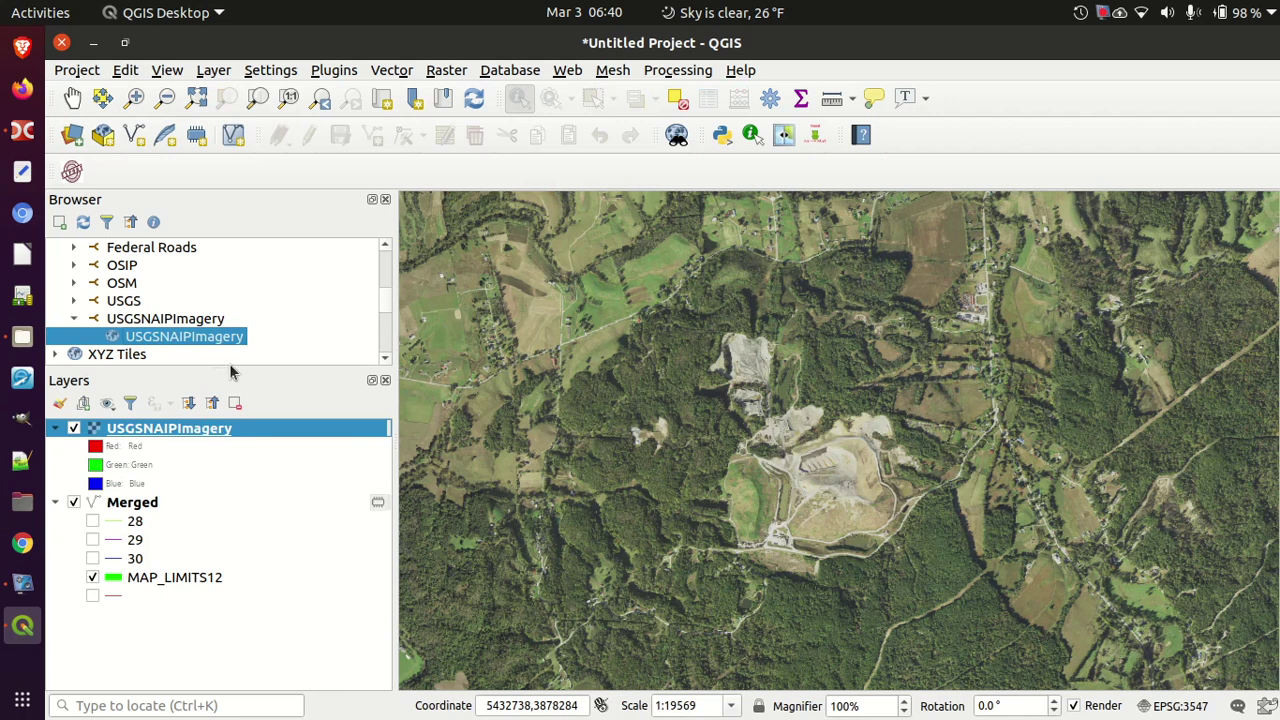
{"action": "left_click", "coordinate": [56, 504]}
{"action": "left_click", "coordinate": [56, 428]}
{"action": "mouse_move", "coordinate": [148, 430]}
{"action": "left_mouse_down"}
{"action": "mouse_move", "coordinate": [148, 480]}
{"action": "mouse_move", "coordinate": [131, 470]}
{"action": "left_mouse_up"}
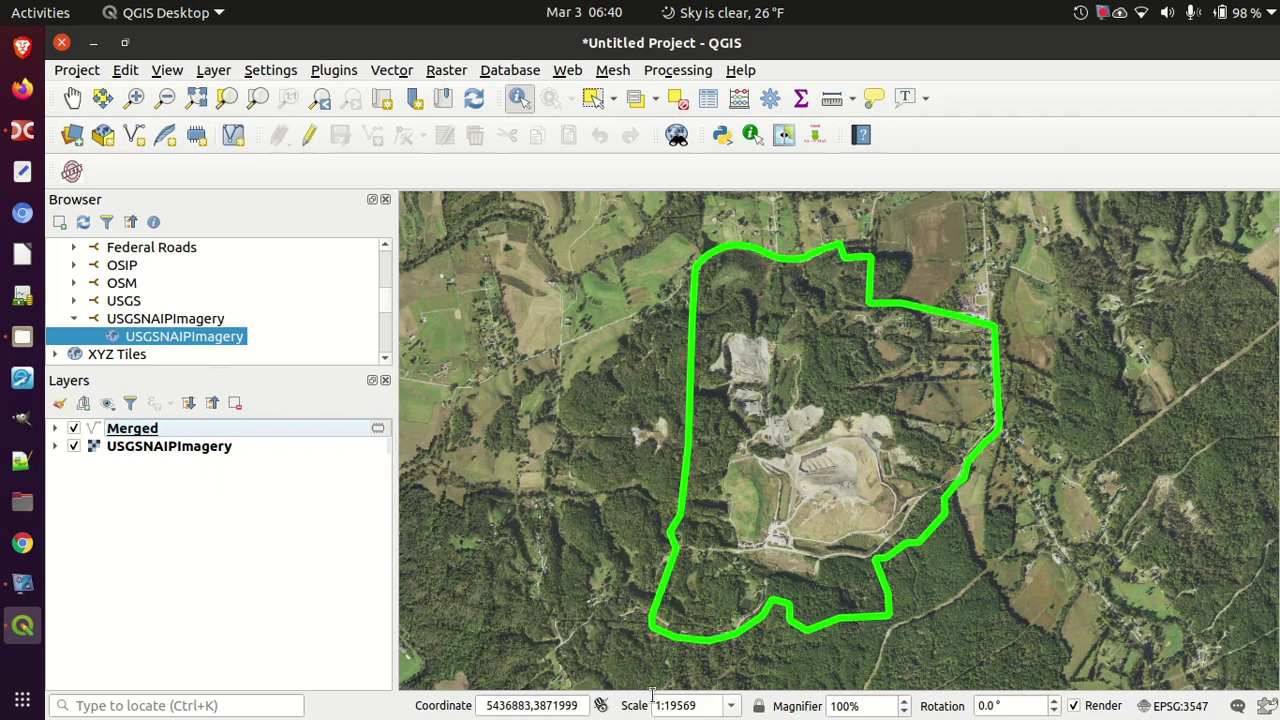
Change the status-bar map scale to 1:24000
{"action": "left_click", "coordinate": [684, 705]}
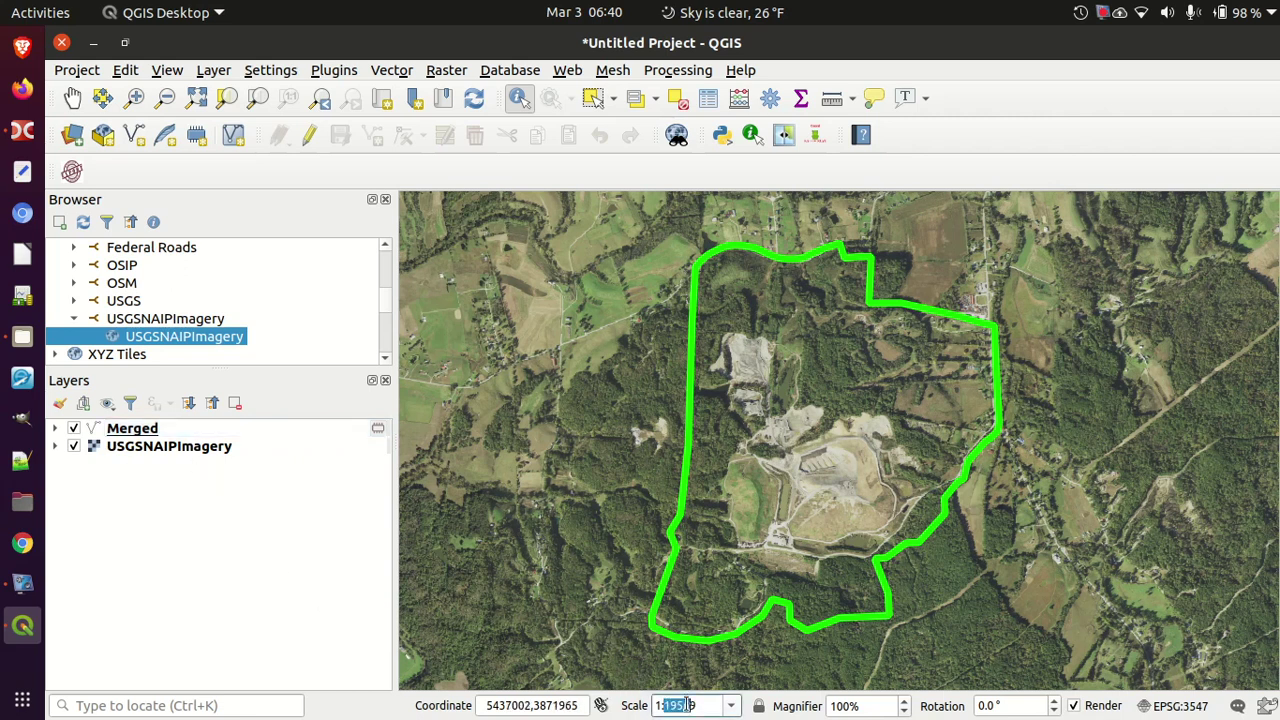
{"action": "left_click_drag", "start_coordinate": [704, 706], "coordinate": [662, 706]}
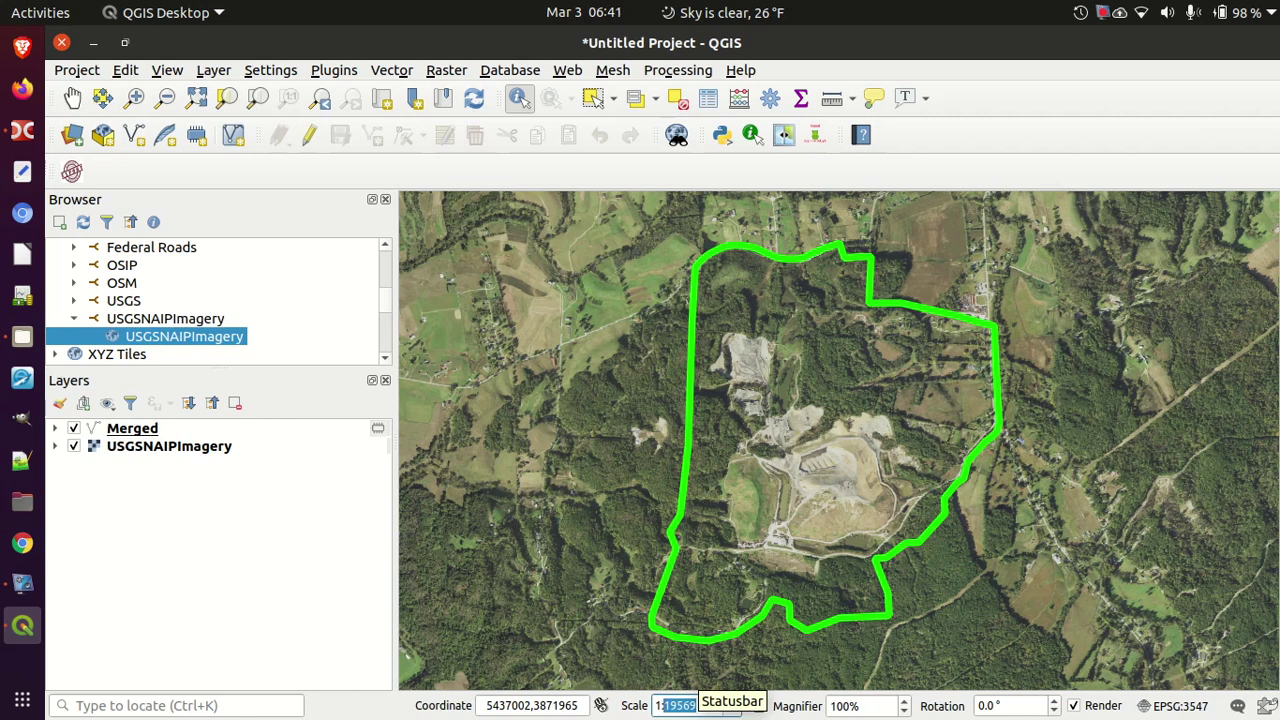
{"action": "type", "text": "24000"}
{"action": "key", "text": "Return"}
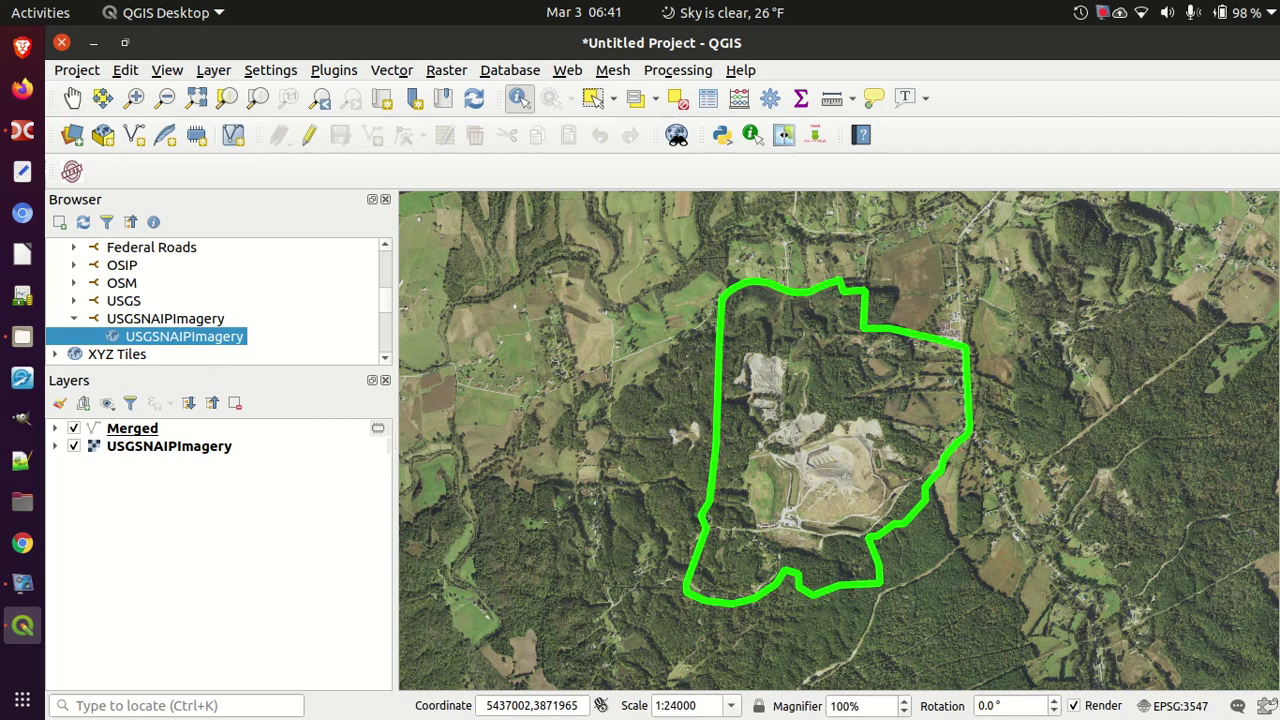
{"action": "left_click", "coordinate": [78, 72]}
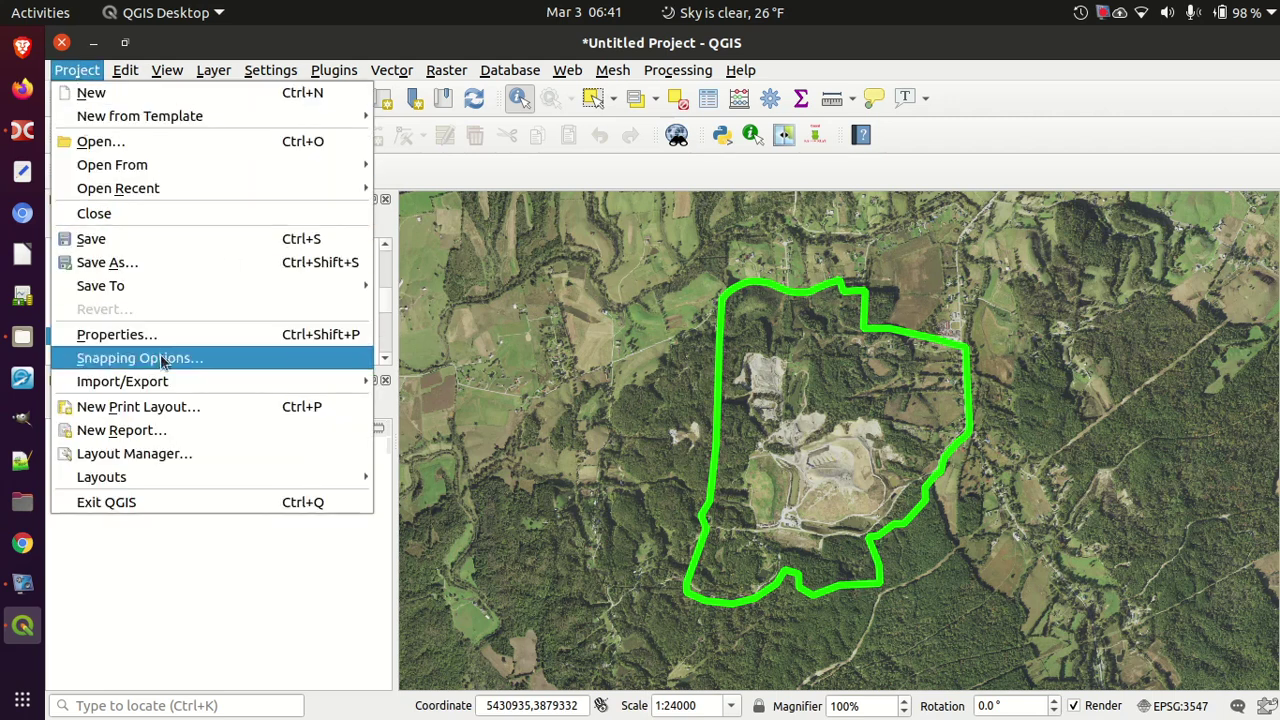
Open the Export Map to Image dialog and move it aside to view the map
{"action": "mouse_move", "coordinate": [177, 384]}
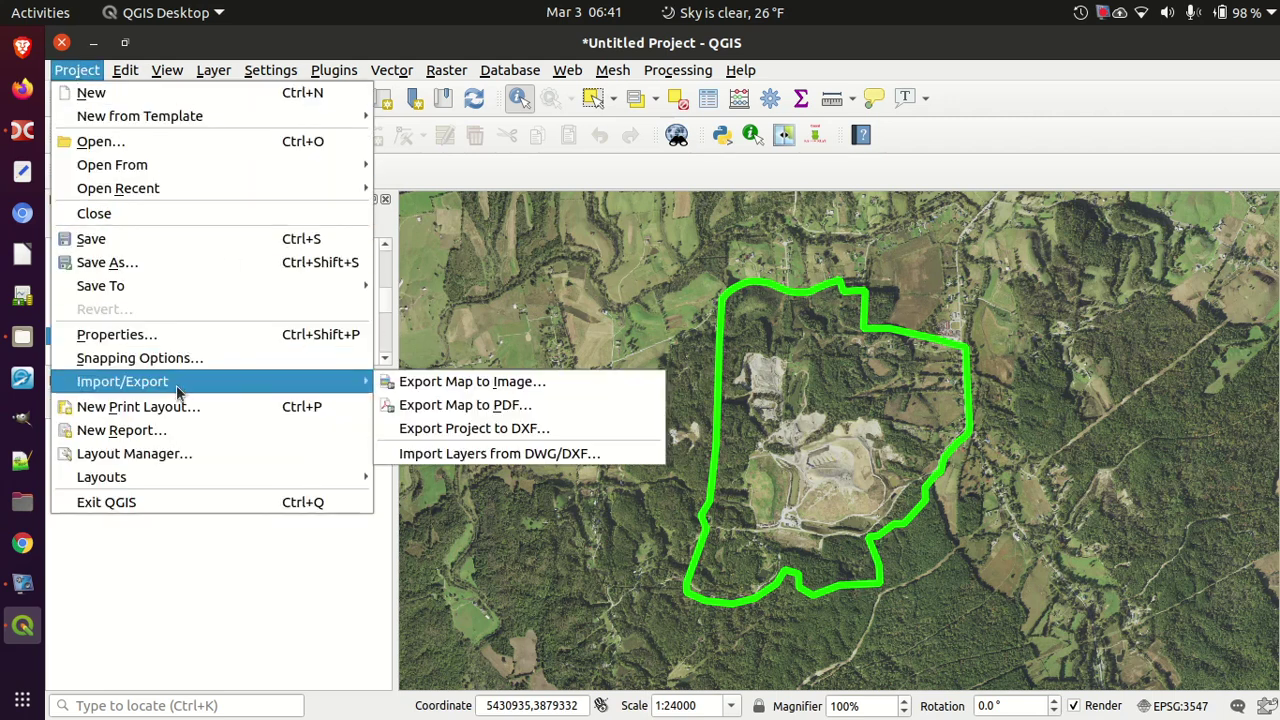
{"action": "left_click", "coordinate": [493, 385]}
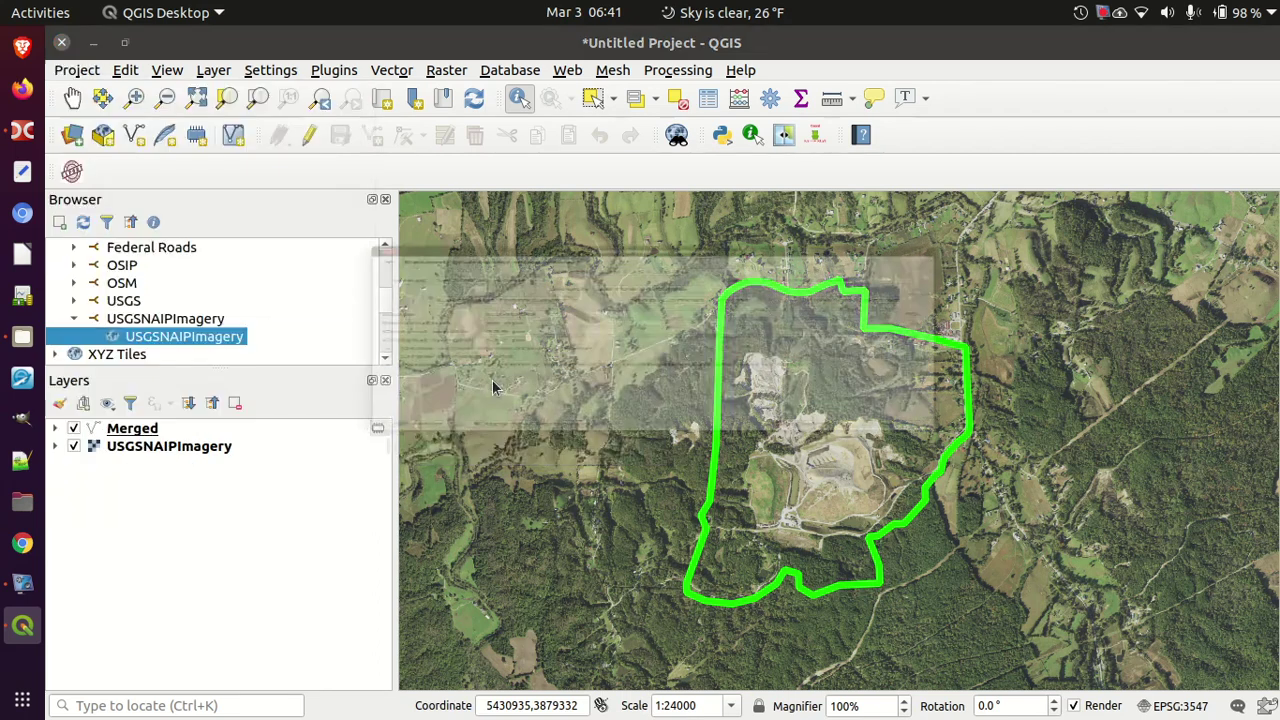
{"action": "left_click_drag", "start_coordinate": [745, 55], "coordinate": [463, 120]}
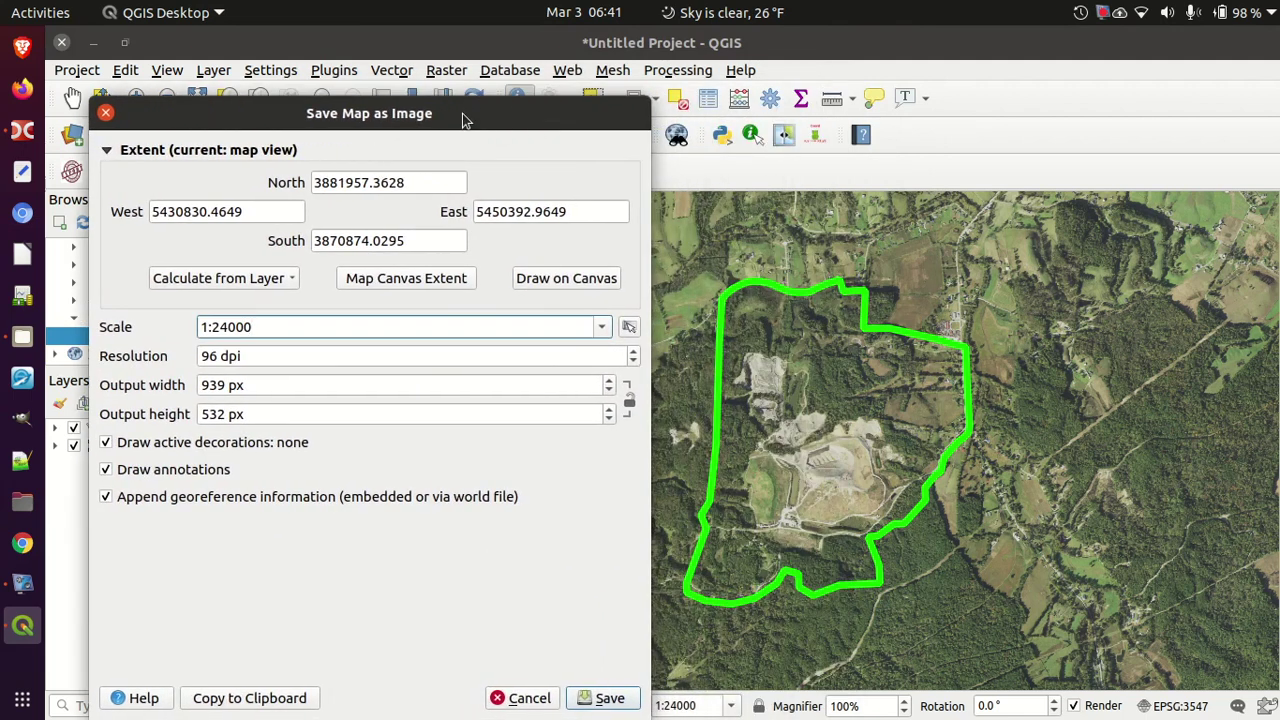
{"action": "left_click", "coordinate": [935, 509]}
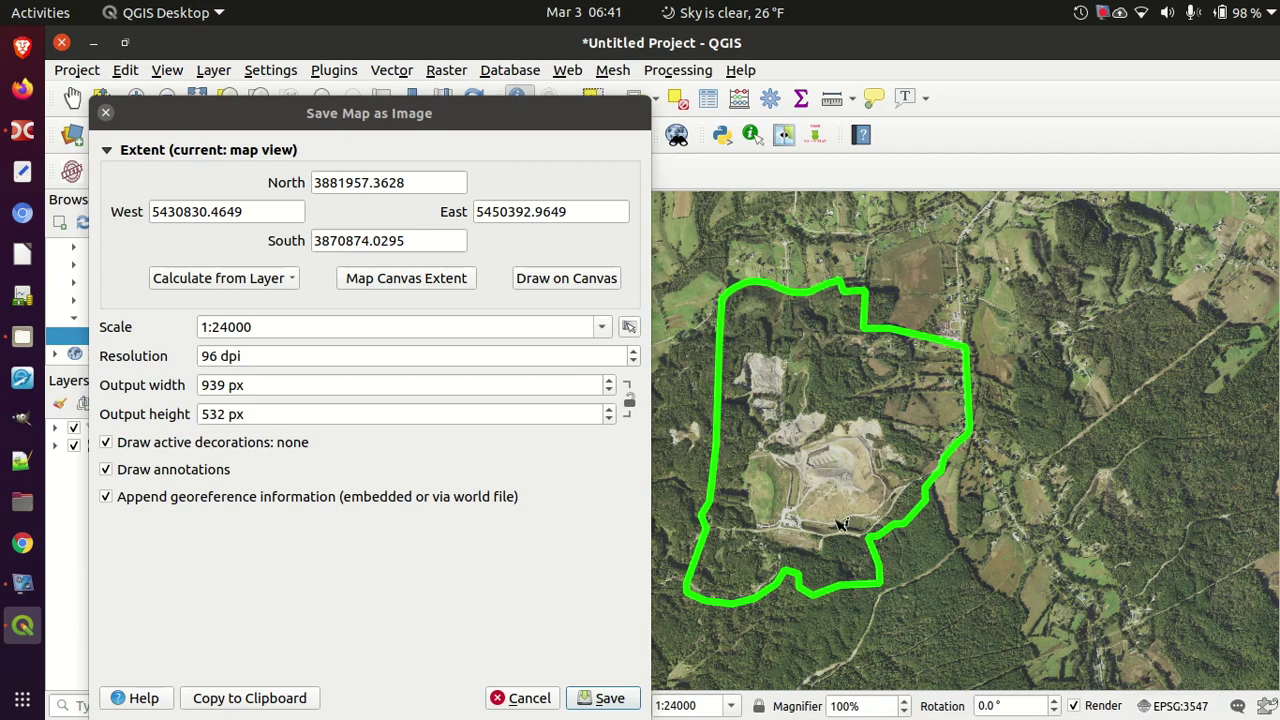
{"action": "left_click", "coordinate": [238, 328]}
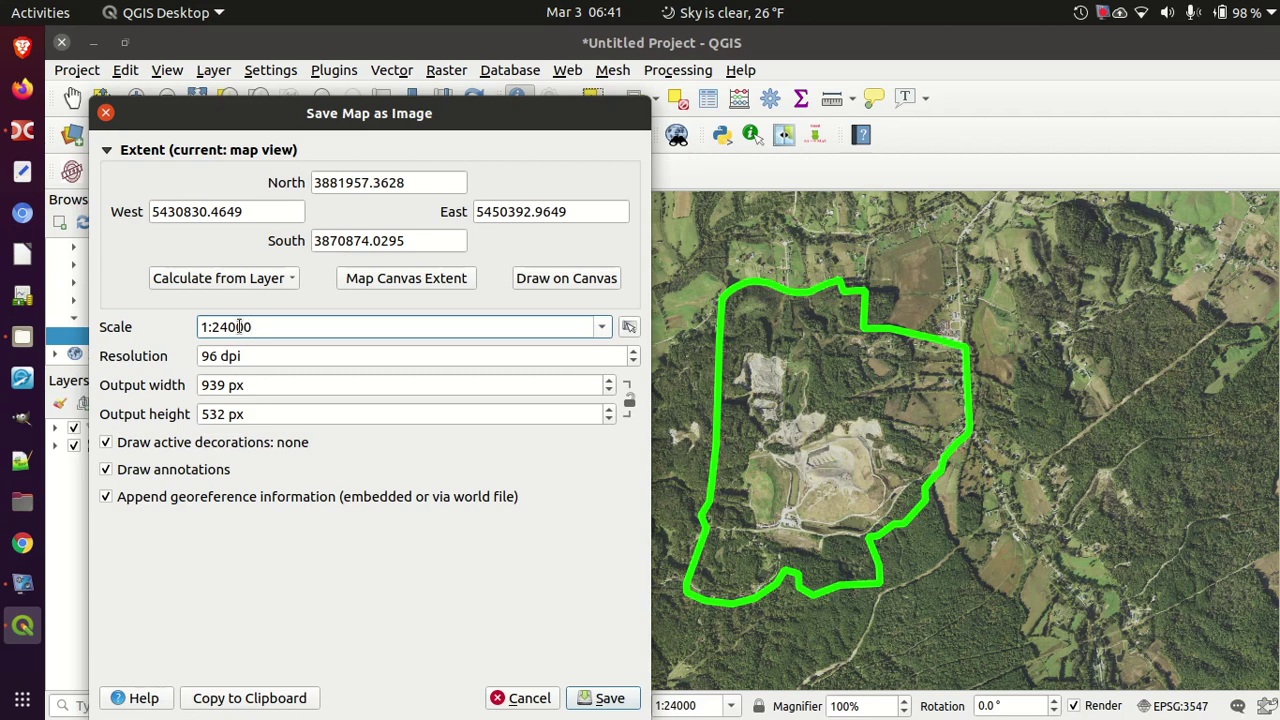
{"action": "left_click", "coordinate": [697, 584]}
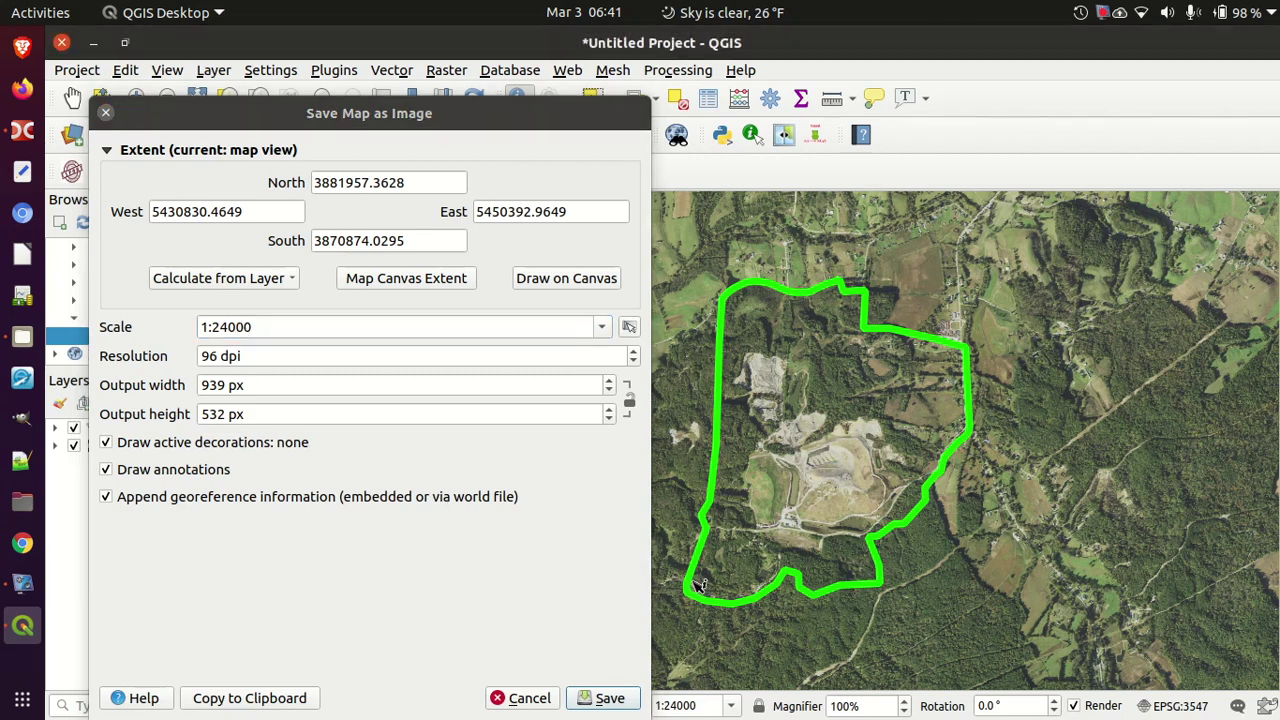
{"action": "left_click", "coordinate": [335, 327]}
Set the export resolution to 1000 dpi and use the current map view as extent
{"action": "left_click", "coordinate": [207, 357]}
{"action": "triple_click", "coordinate": [207, 358]}
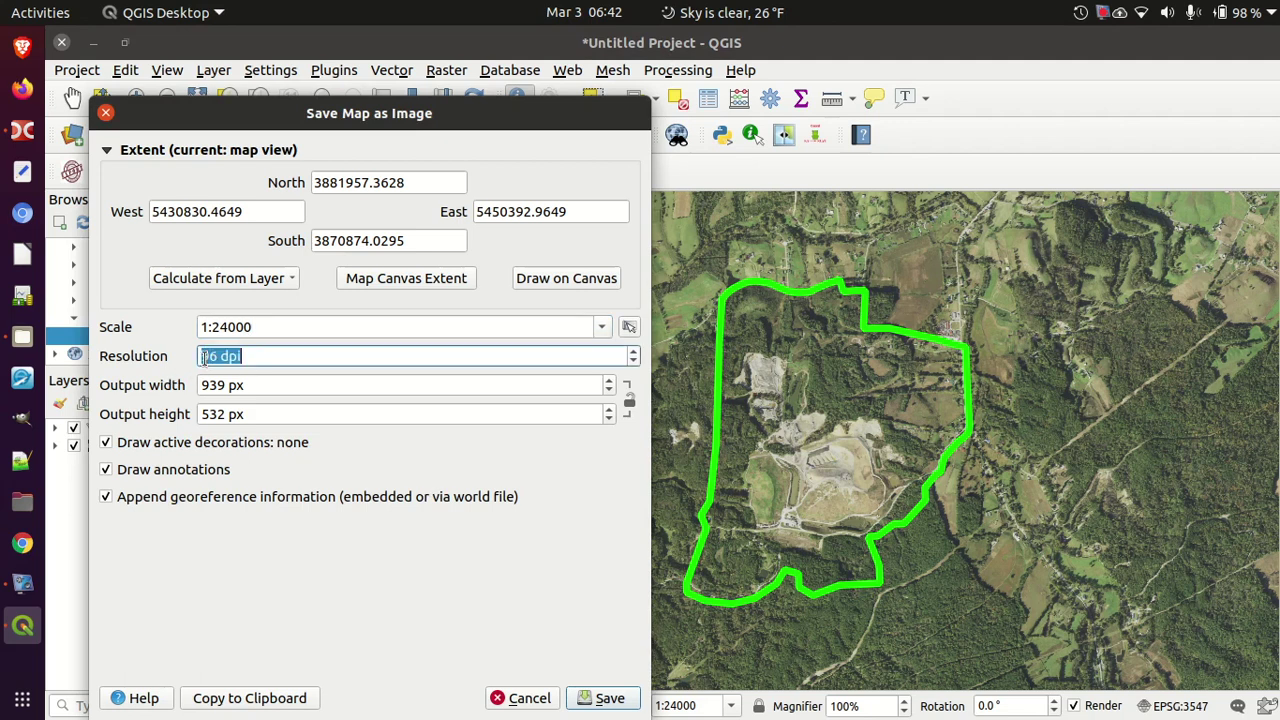
{"action": "type", "text": "1000"}
{"action": "key", "text": "Tab"}
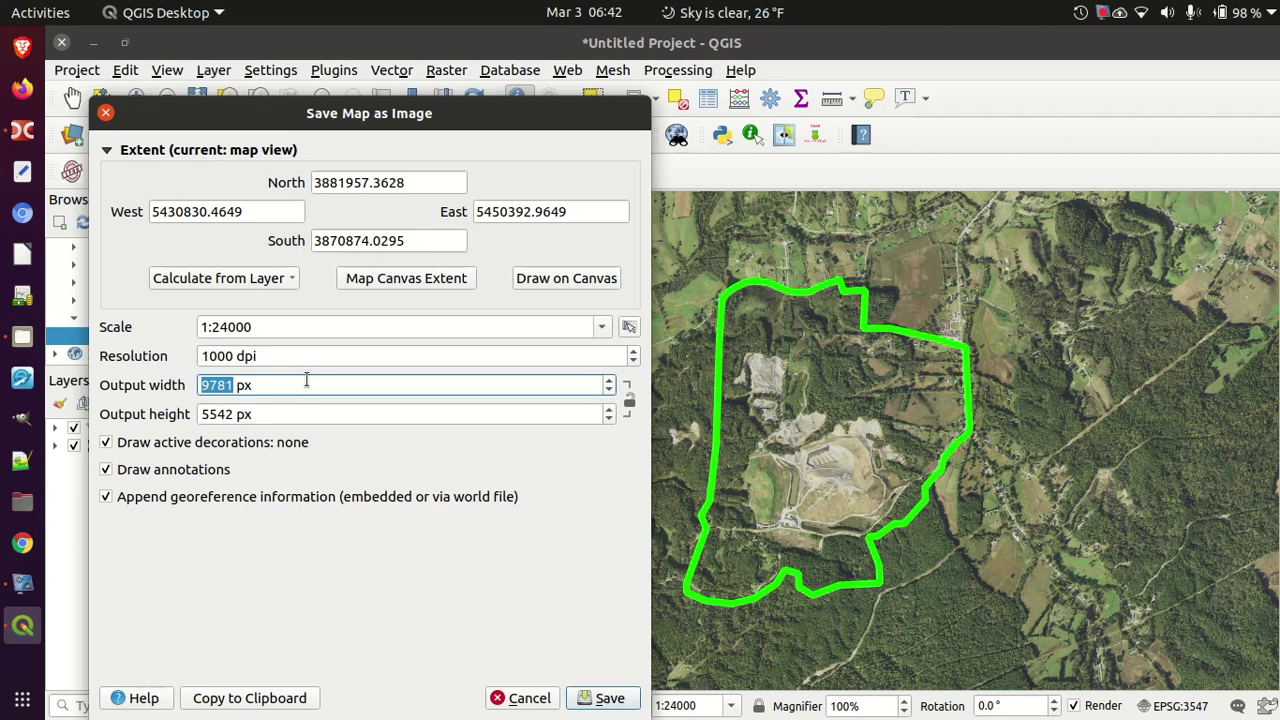
{"action": "left_click", "coordinate": [402, 280]}
{"action": "left_click", "coordinate": [676, 566]}
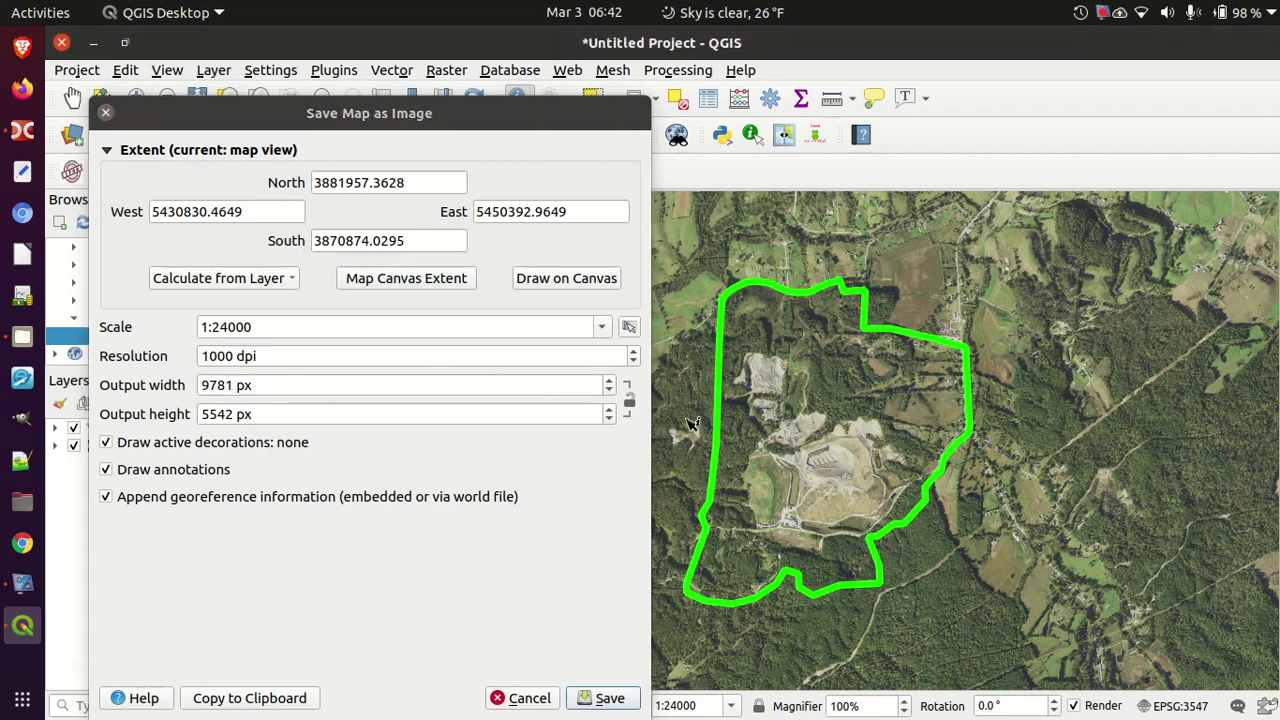
{"action": "left_click_drag", "start_coordinate": [459, 113], "coordinate": [377, 96]}
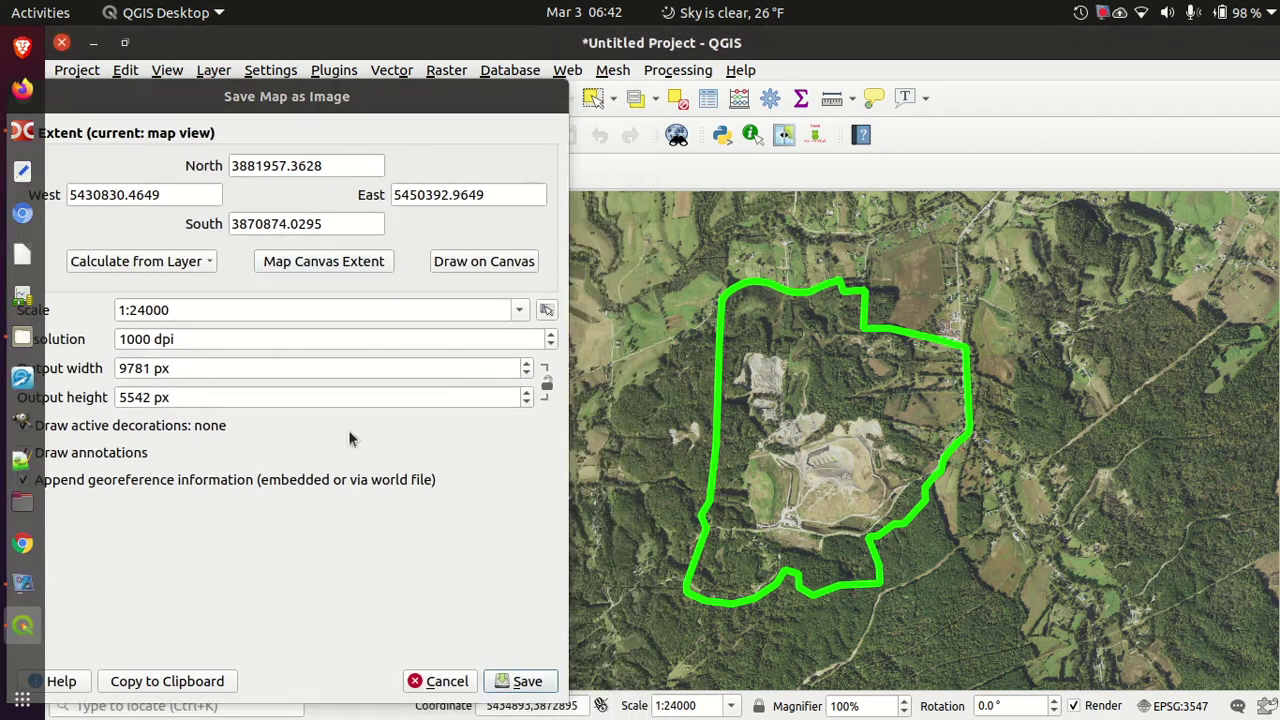
{"action": "left_click", "coordinate": [329, 265]}
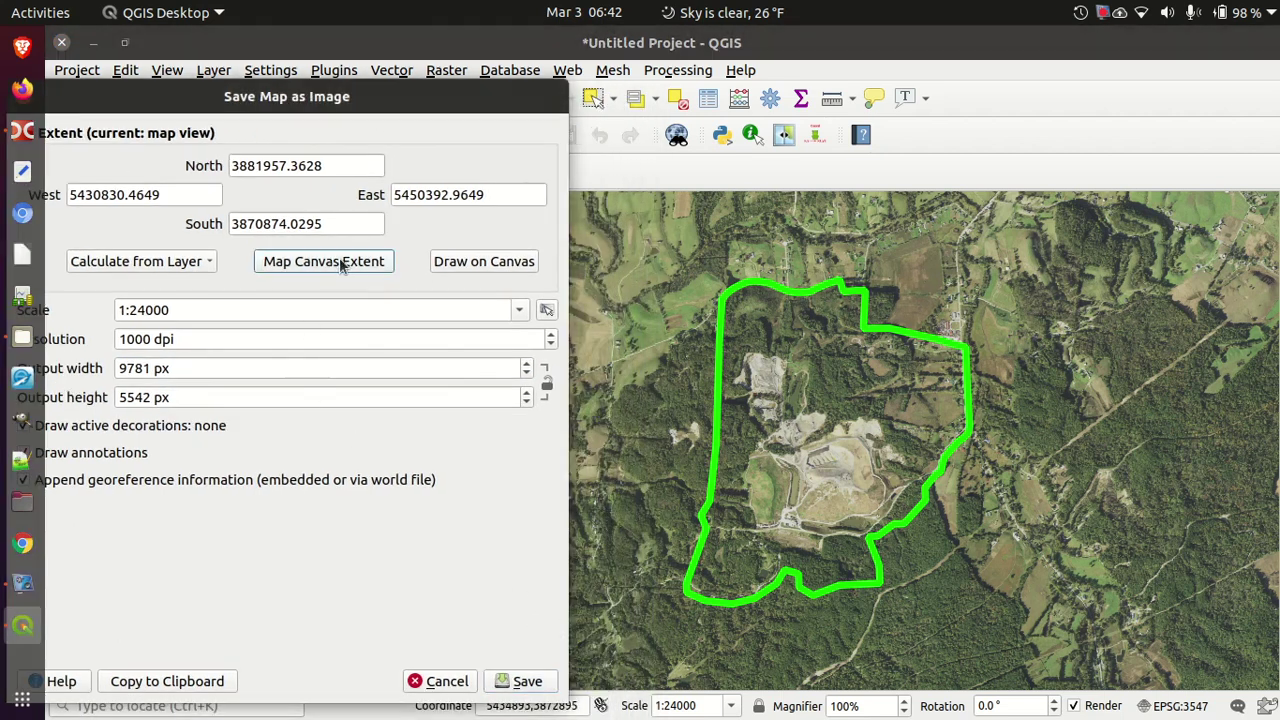
{"action": "left_click", "coordinate": [482, 260]}
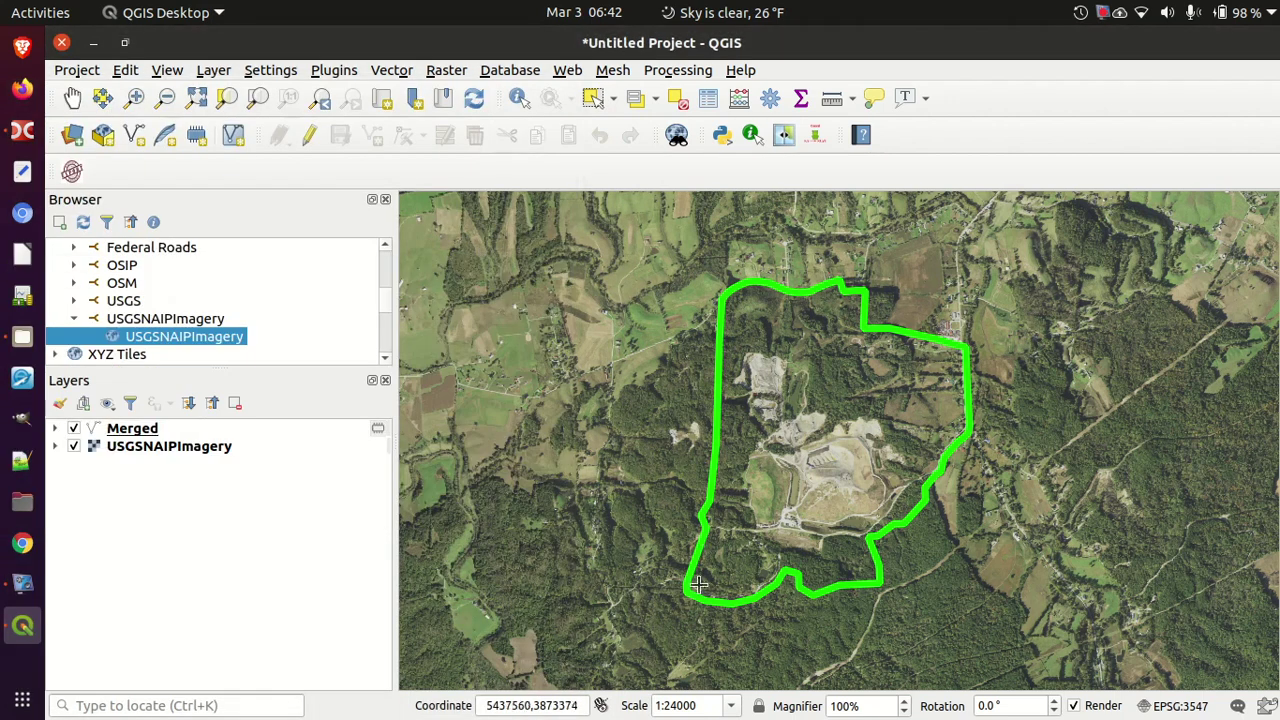
Drag an export extent around the green boundary and round its N, W, S, E bounds to hundreds
{"action": "left_click_drag", "start_coordinate": [634, 659], "coordinate": [1030, 245]}
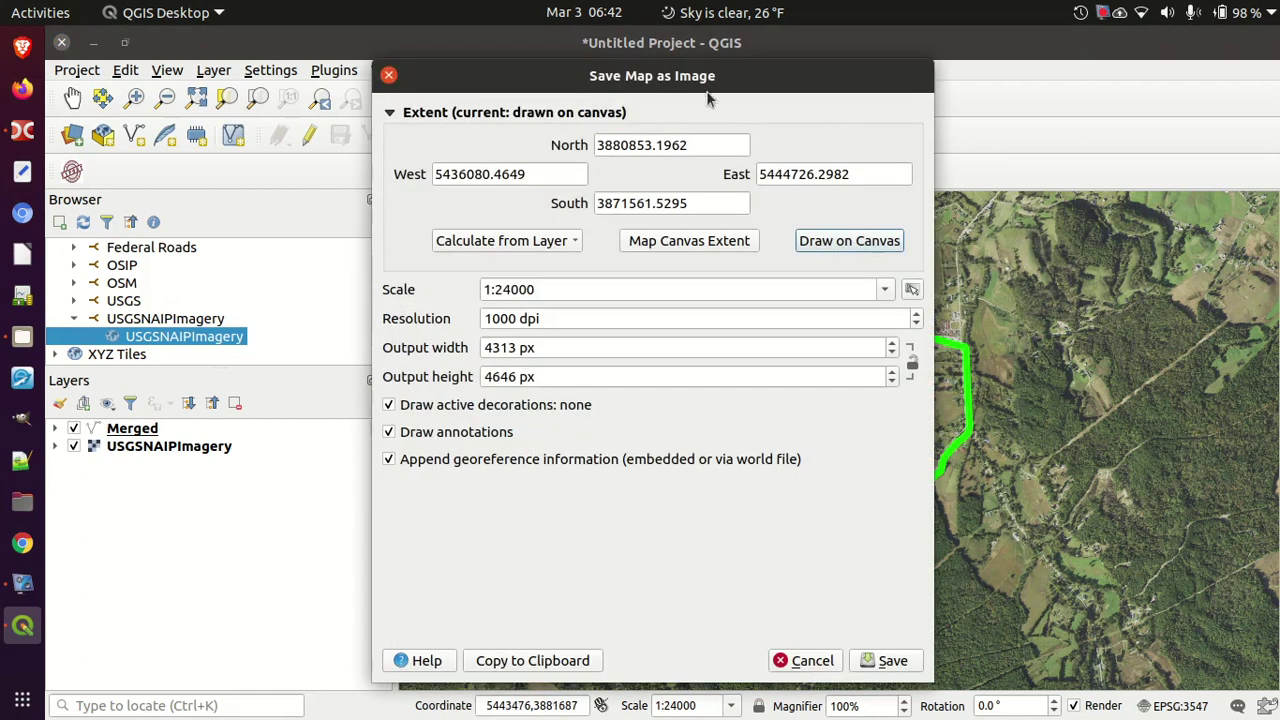
{"action": "left_click_drag", "start_coordinate": [636, 145], "coordinate": [733, 140]}
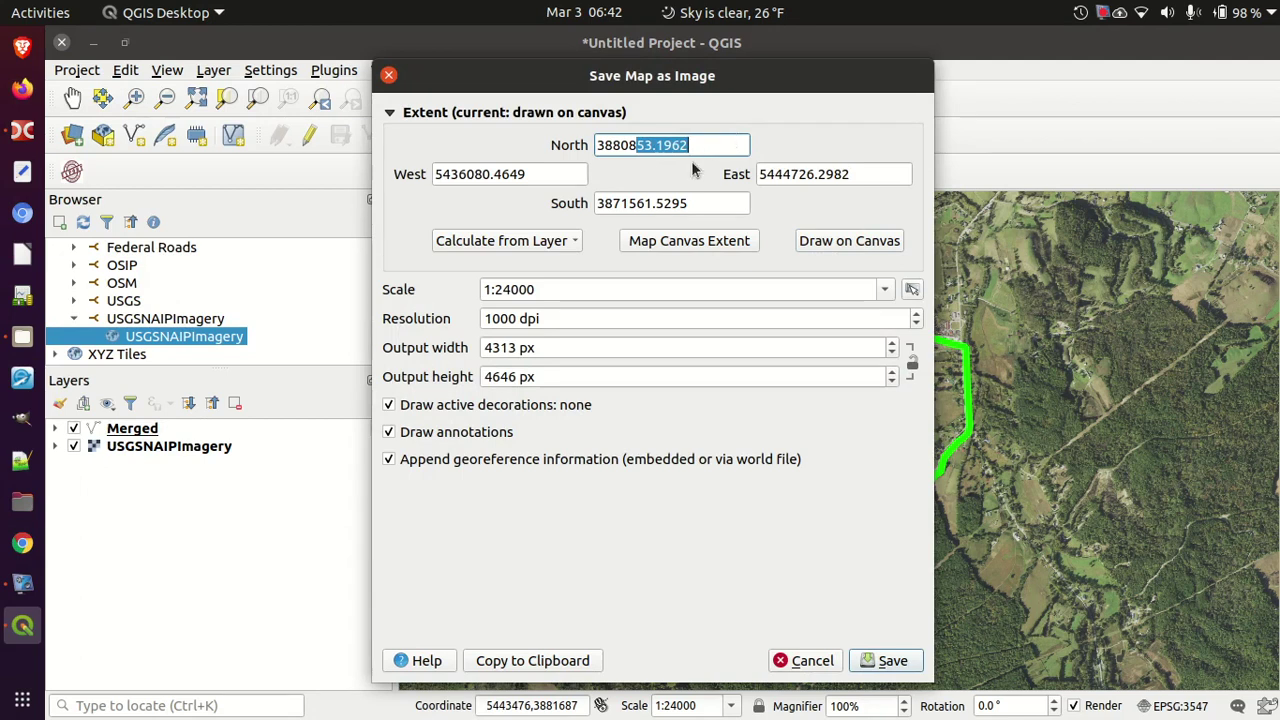
{"action": "type", "text": "00"}
{"action": "left_click_drag", "start_coordinate": [475, 174], "coordinate": [575, 176]}
{"action": "type", "text": "00"}
{"action": "left_click_drag", "start_coordinate": [640, 205], "coordinate": [720, 201]}
{"action": "type", "text": "00"}
{"action": "left_click_drag", "start_coordinate": [801, 174], "coordinate": [858, 172]}
{"action": "type", "text": "00"}
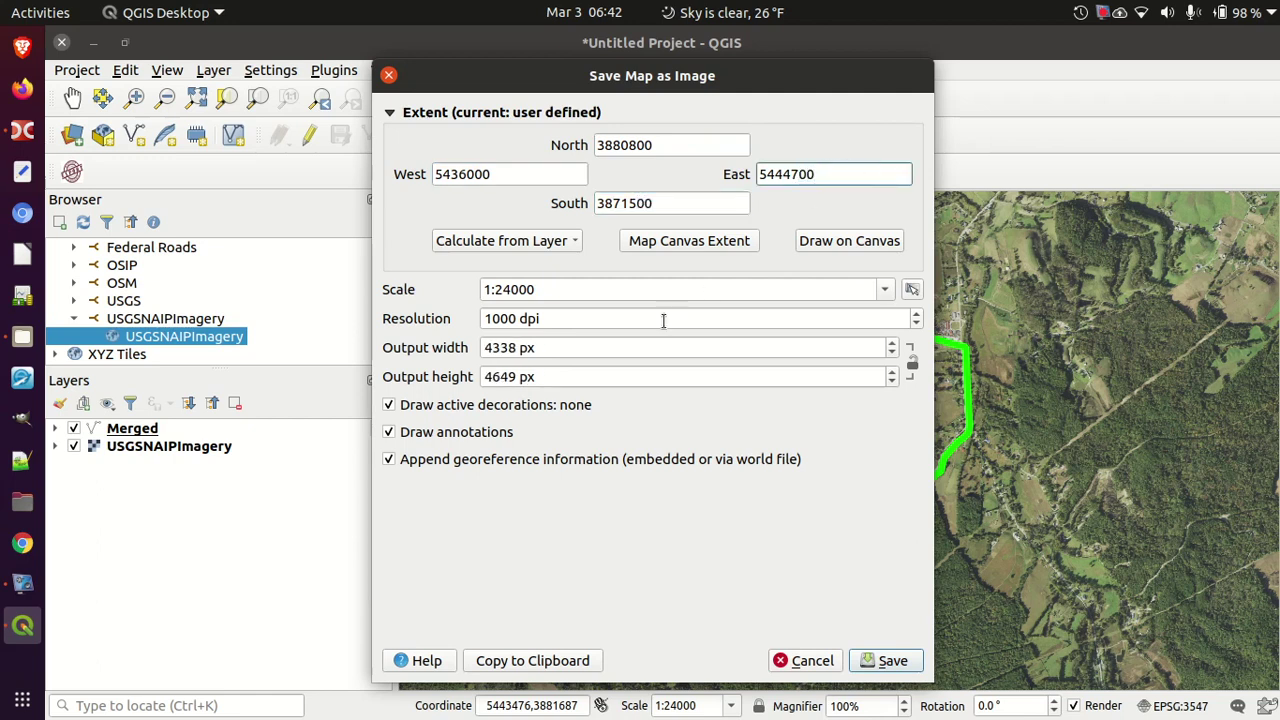
Apply the rounded extent, giving a 4338 × 4649 px output, and proceed to save
{"action": "left_click", "coordinate": [654, 289]}
{"action": "left_click", "coordinate": [629, 318]}
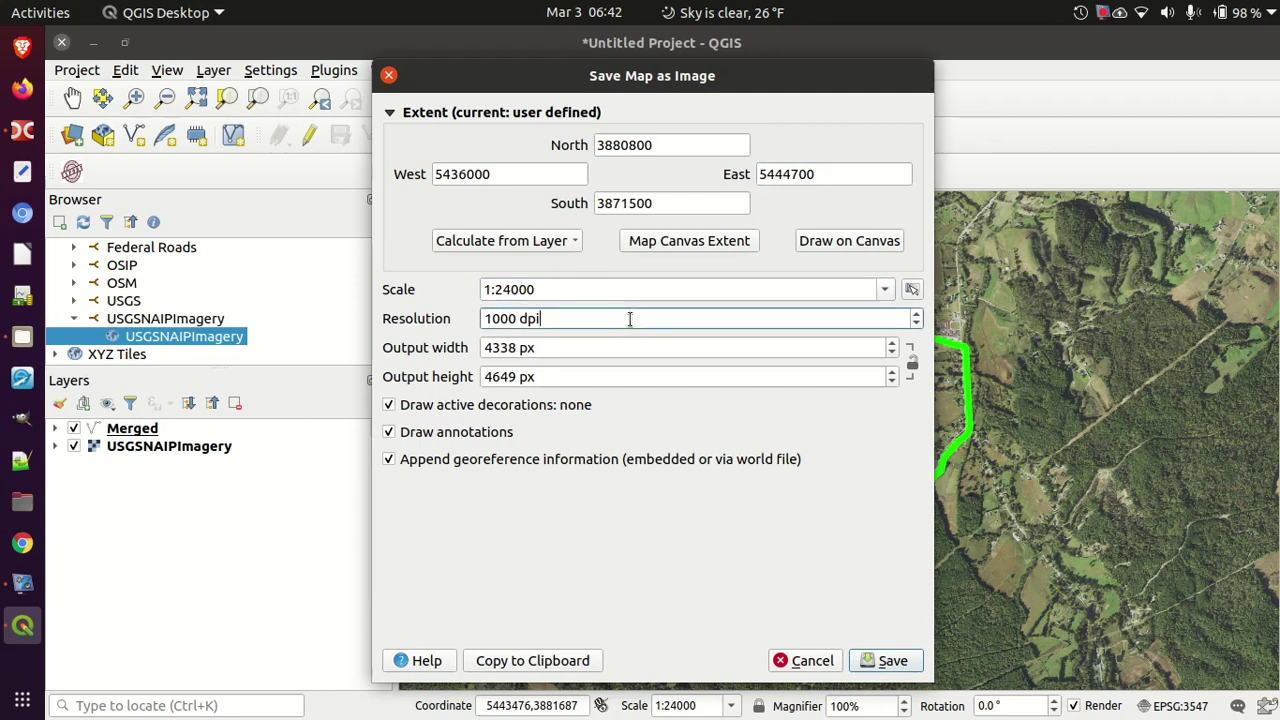
{"action": "left_click", "coordinate": [603, 346]}
{"action": "left_click", "coordinate": [600, 376]}
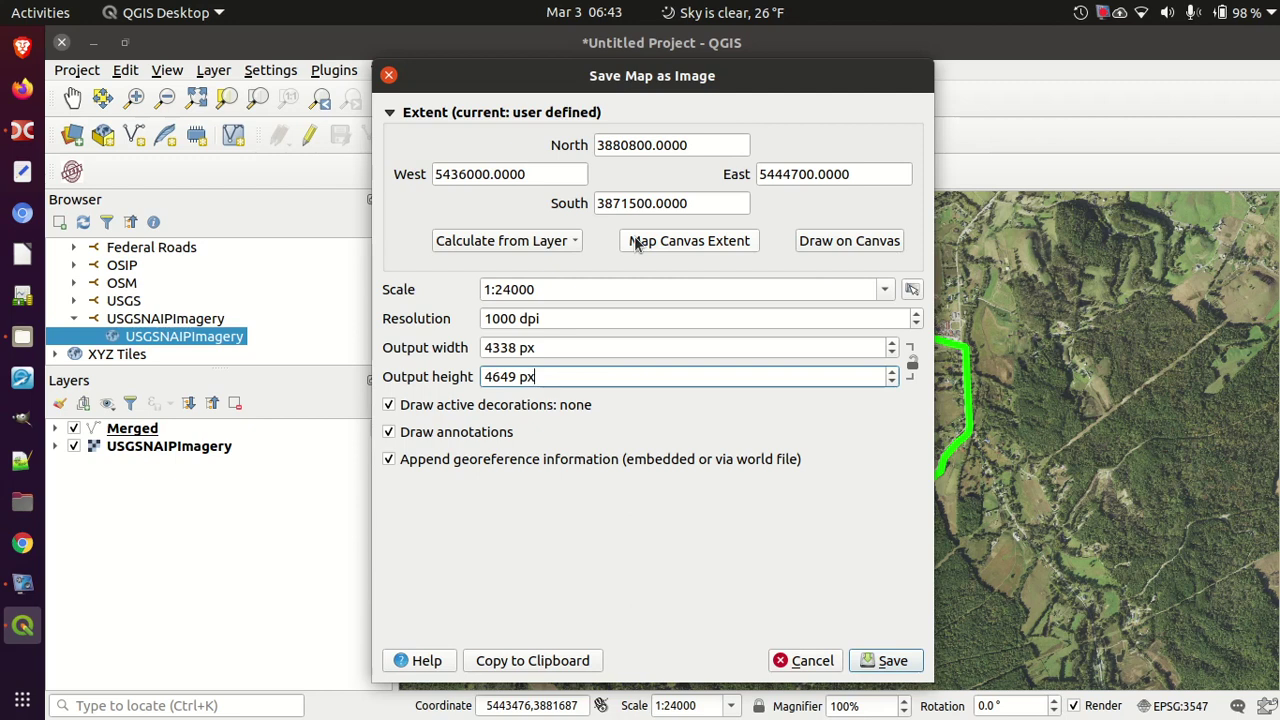
{"action": "left_click", "coordinate": [894, 660]}
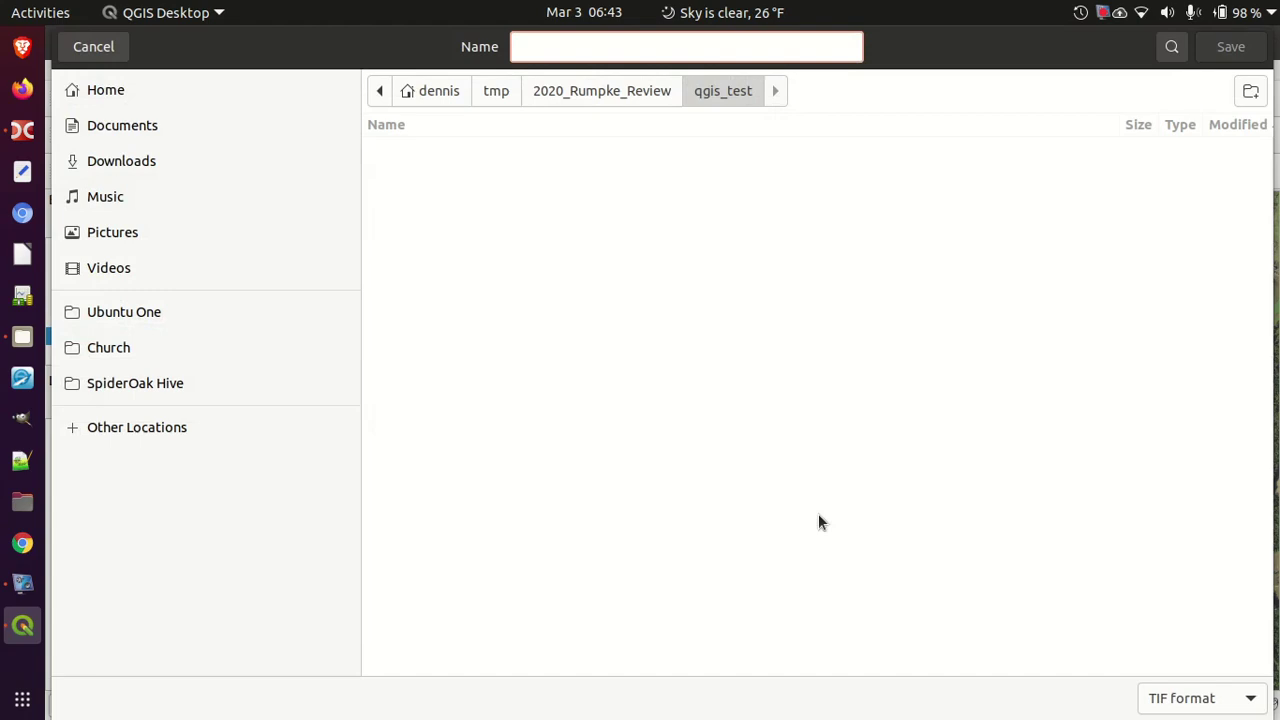
Name the GeoTIFF export image.tif and save it in qgis_test
{"action": "type", "text": "image.tif"}
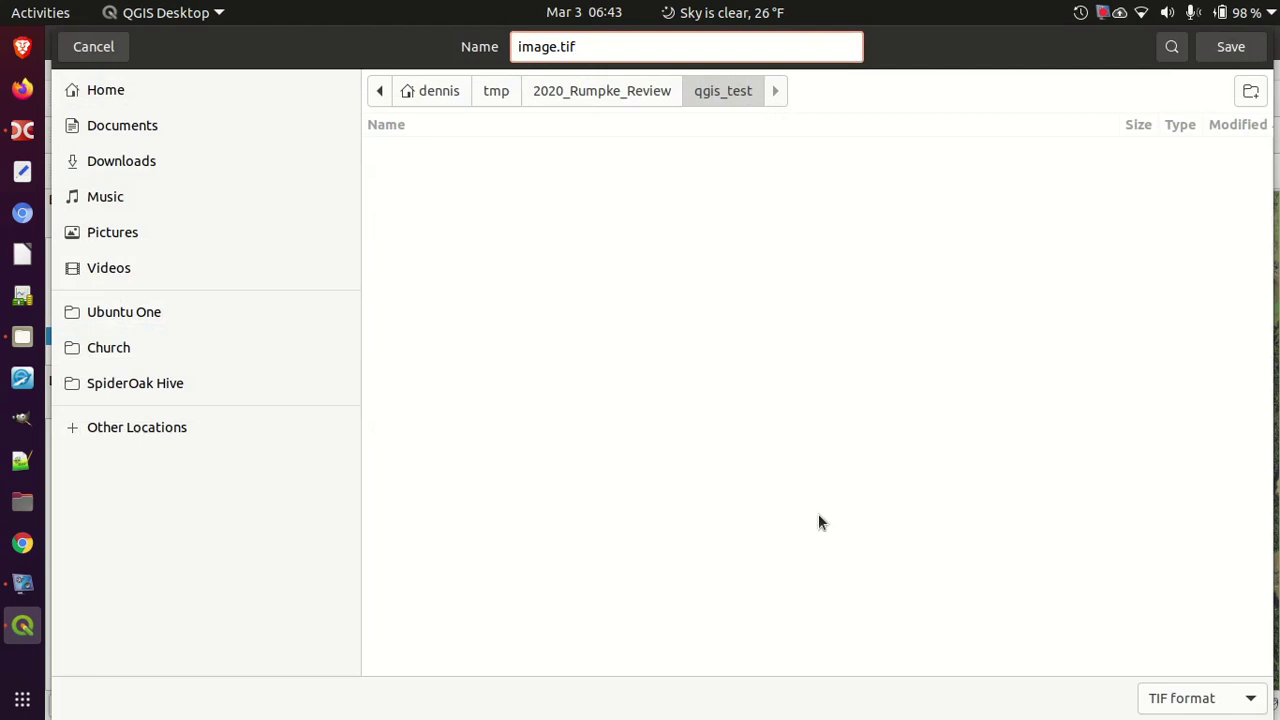
{"action": "key", "text": "Return"}
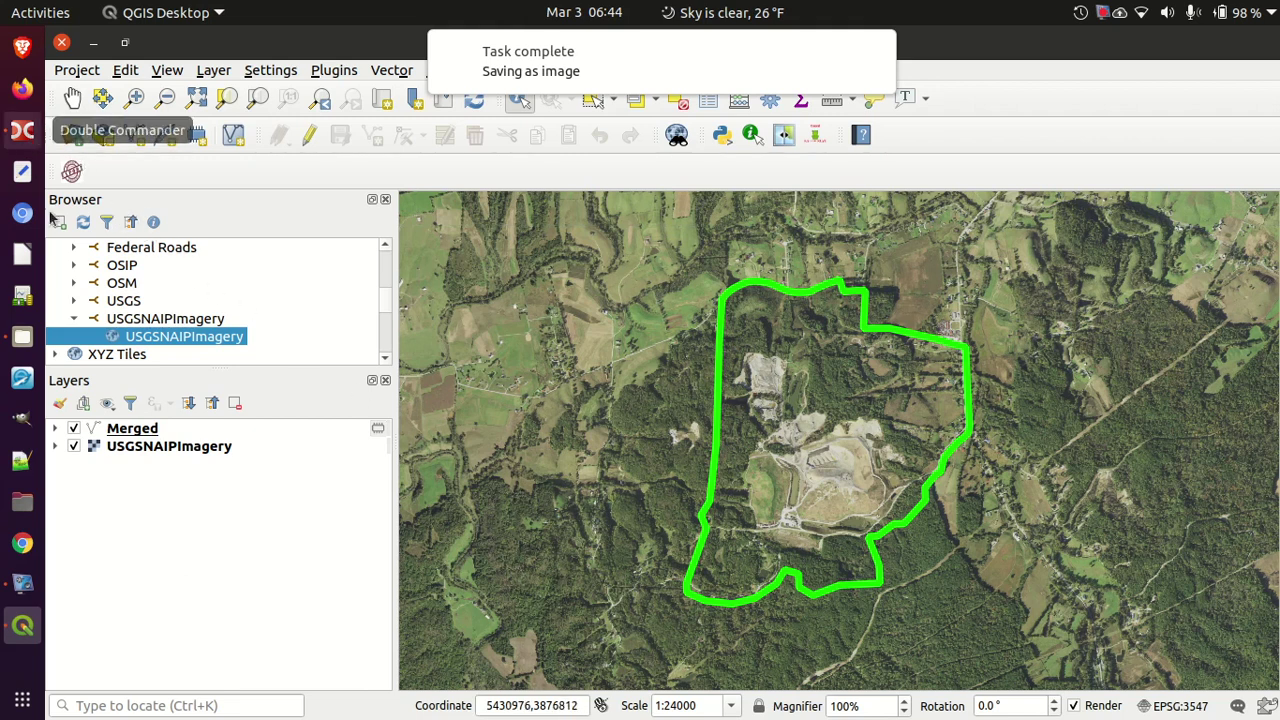
Open image.tif from the qgis_test folder in Image Viewer
{"action": "left_click", "coordinate": [22, 336]}
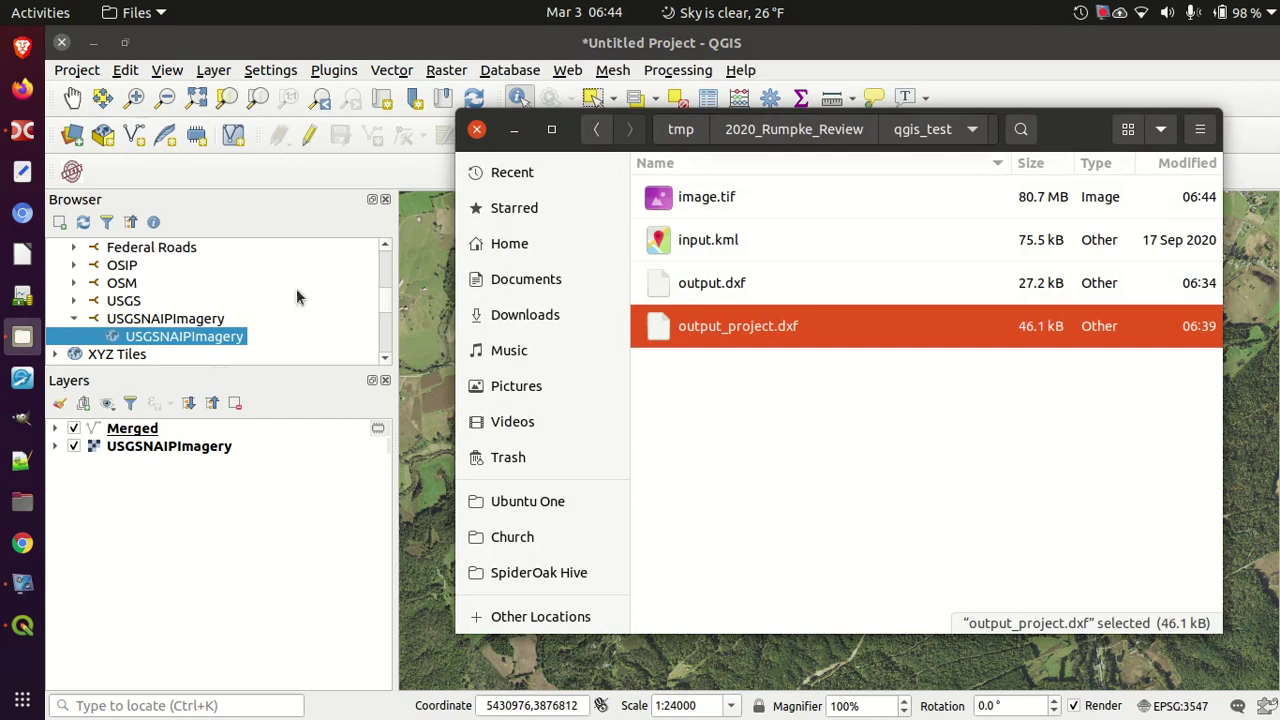
{"action": "double_click", "coordinate": [706, 197]}
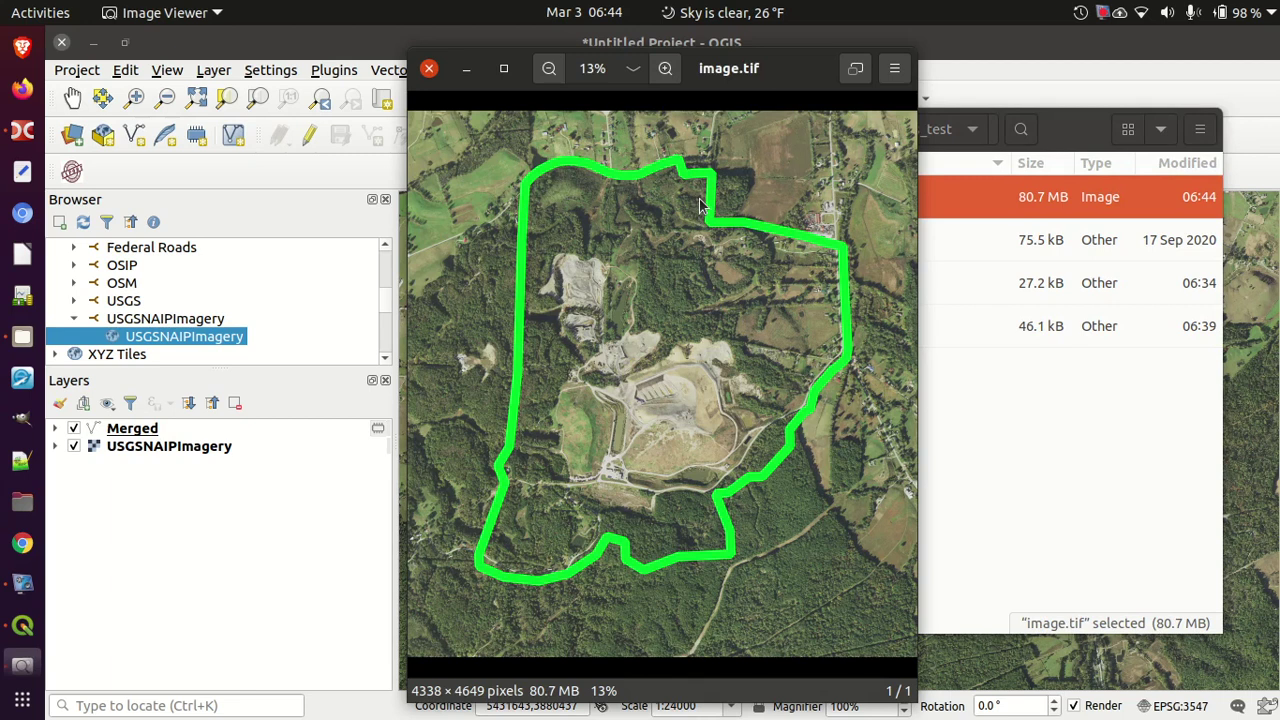
View image.tif at 100%, pan along the green boundary, and maximize the viewer
{"action": "double_click", "coordinate": [700, 205]}
{"action": "left_click_drag", "start_coordinate": [749, 443], "coordinate": [700, 120]}
{"action": "left_click_drag", "start_coordinate": [700, 560], "coordinate": [690, 420]}
{"action": "left_click_drag", "start_coordinate": [751, 540], "coordinate": [687, 439]}
{"action": "left_click_drag", "start_coordinate": [785, 72], "coordinate": [778, 10]}
{"action": "left_click_drag", "start_coordinate": [658, 431], "coordinate": [770, 560]}
Pan over the forest, path, field and central landfill, then close the viewer
{"action": "left_click_drag", "start_coordinate": [900, 380], "coordinate": [551, 290]}
{"action": "left_click_drag", "start_coordinate": [790, 485], "coordinate": [957, 463]}
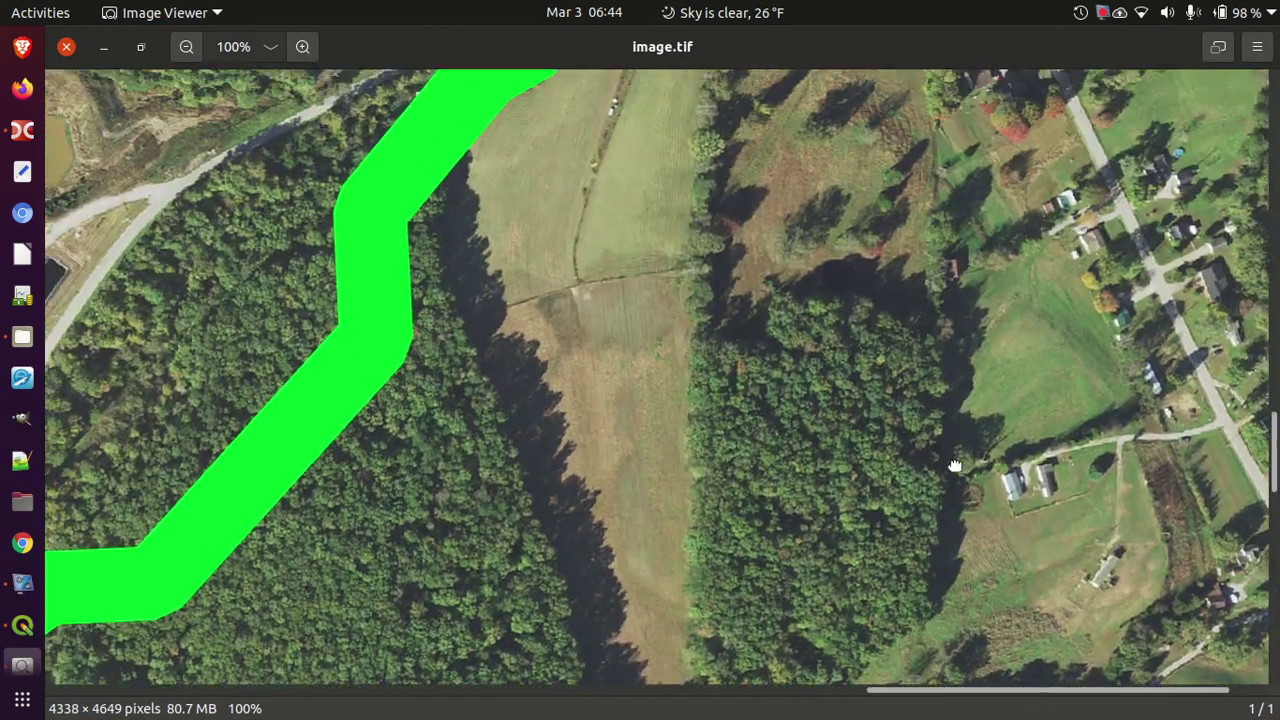
{"action": "left_click_drag", "start_coordinate": [632, 536], "coordinate": [590, 285]}
{"action": "left_click_drag", "start_coordinate": [560, 480], "coordinate": [520, 330]}
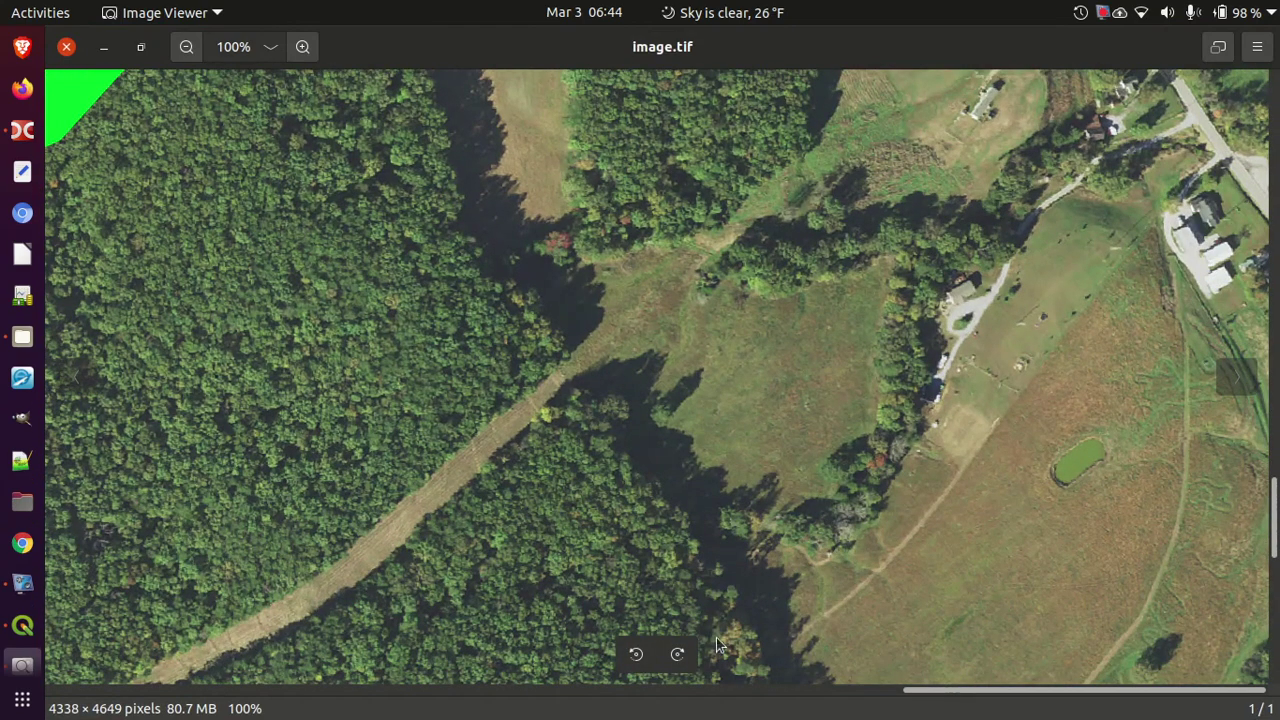
{"action": "left_click_drag", "start_coordinate": [729, 691], "coordinate": [1100, 700]}
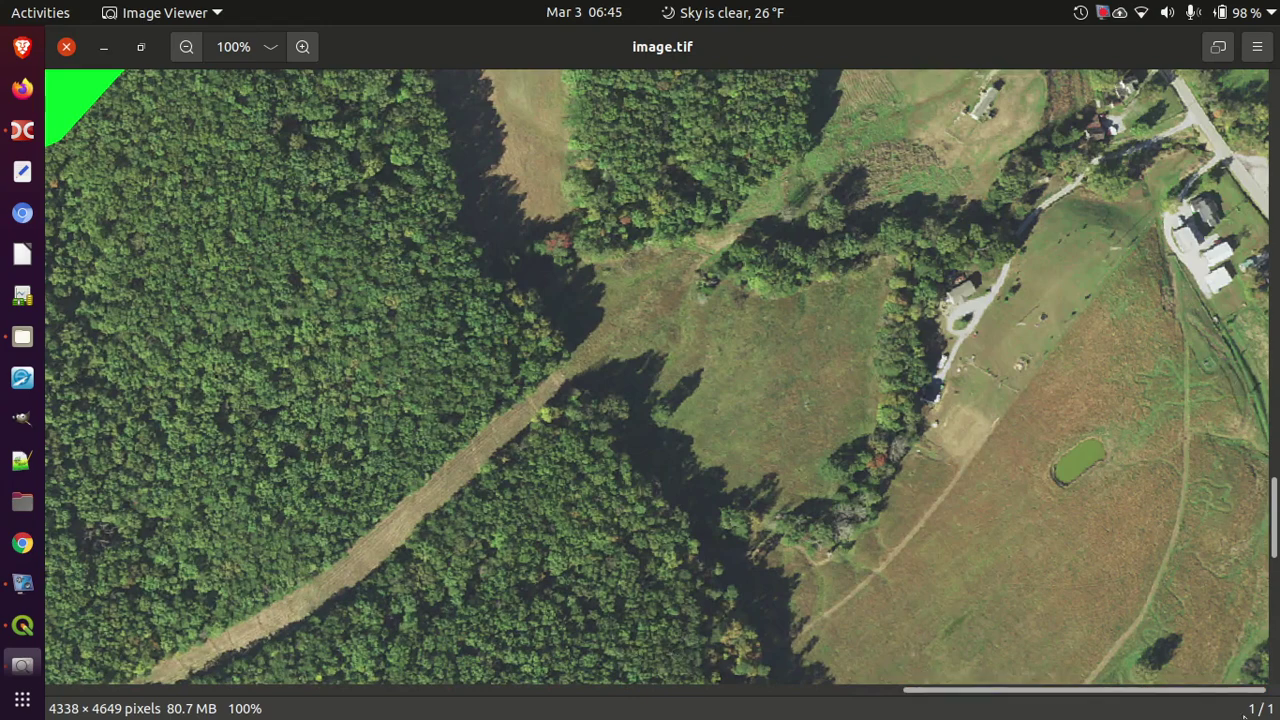
{"action": "mouse_move", "coordinate": [540, 325]}
{"action": "left_mouse_down"}
{"action": "mouse_move", "coordinate": [534, 371]}
{"action": "mouse_move", "coordinate": [415, 633]}
{"action": "mouse_move", "coordinate": [571, 529]}
{"action": "left_mouse_up"}
{"action": "mouse_move", "coordinate": [200, 260]}
{"action": "left_mouse_down"}
{"action": "mouse_move", "coordinate": [306, 325]}
{"action": "mouse_move", "coordinate": [506, 404]}
{"action": "mouse_move", "coordinate": [678, 504]}
{"action": "left_mouse_up"}
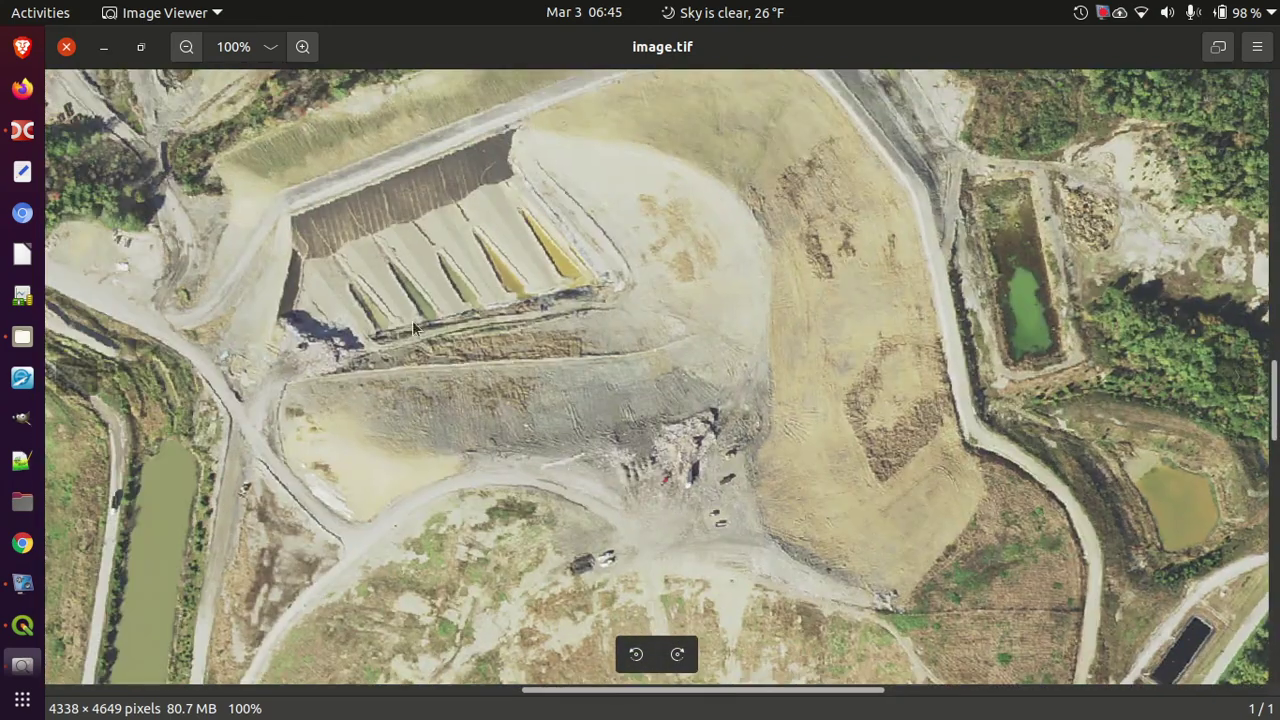
{"action": "left_click", "coordinate": [65, 47]}
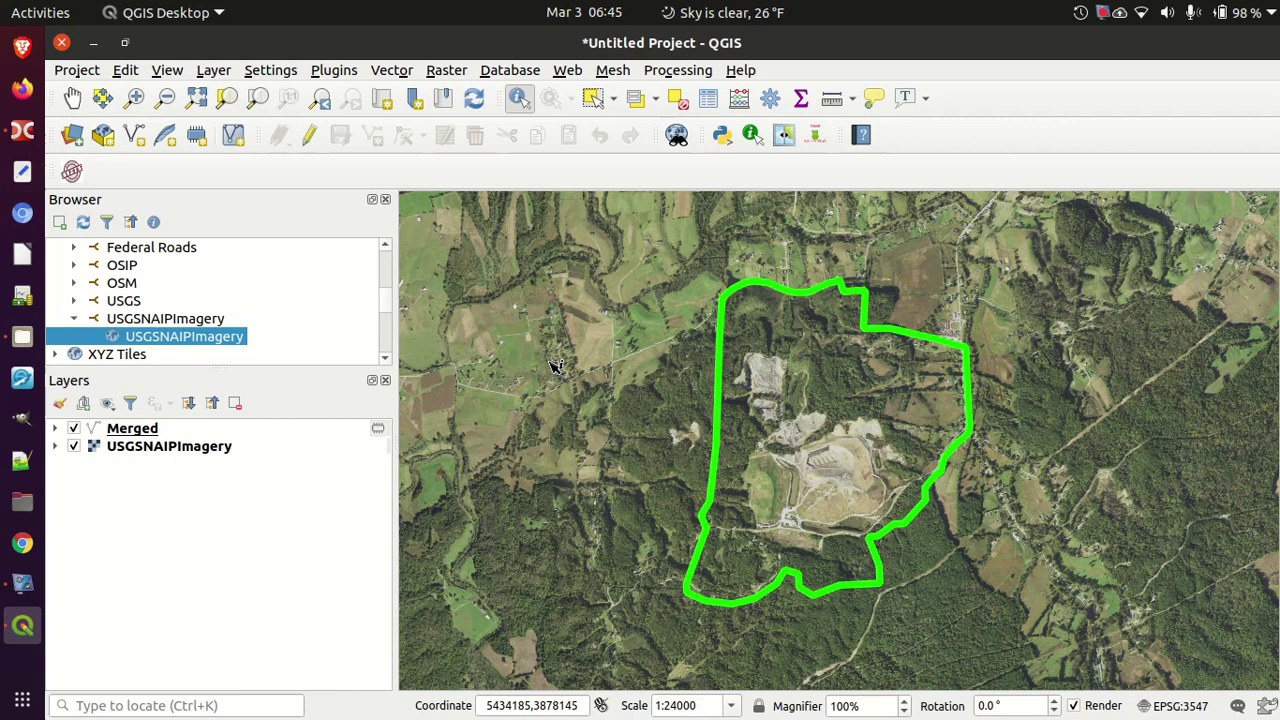
Bring up the drop-down terminal and list the files in the qgis_test folder with ls
{"action": "key", "text": "F12"}
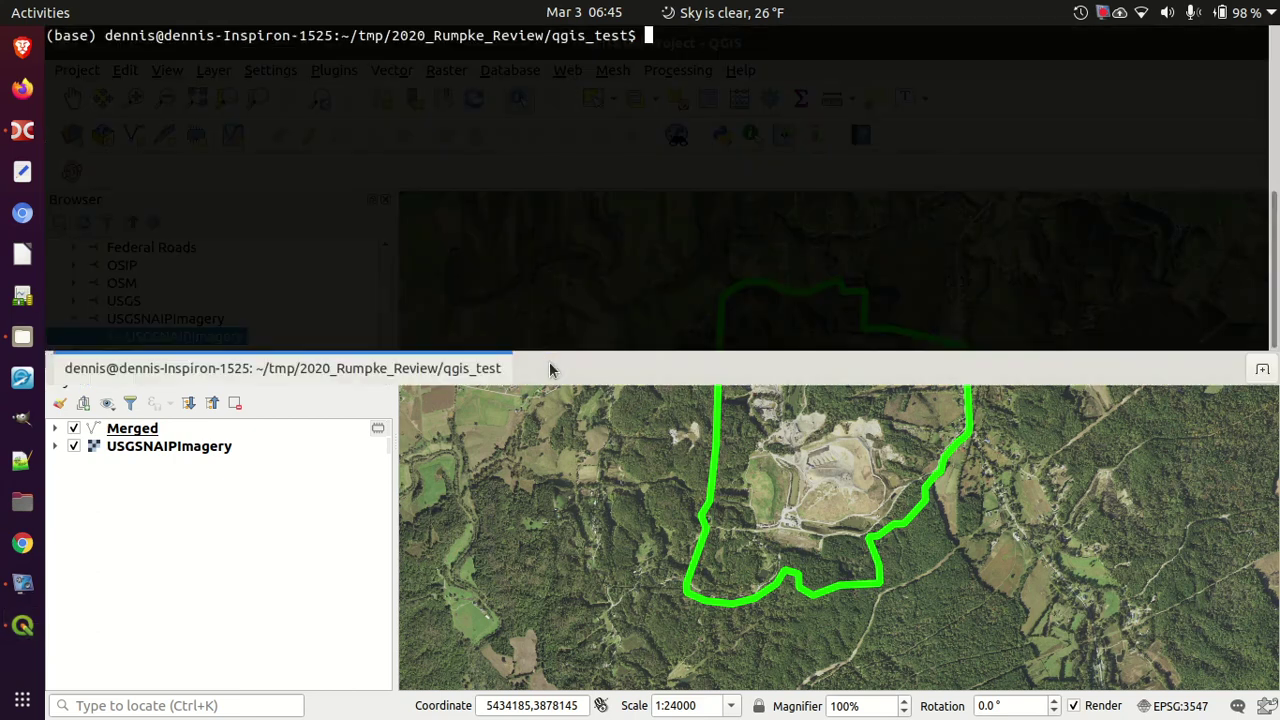
{"action": "type", "text": "ls"}
{"action": "key", "text": "Return"}
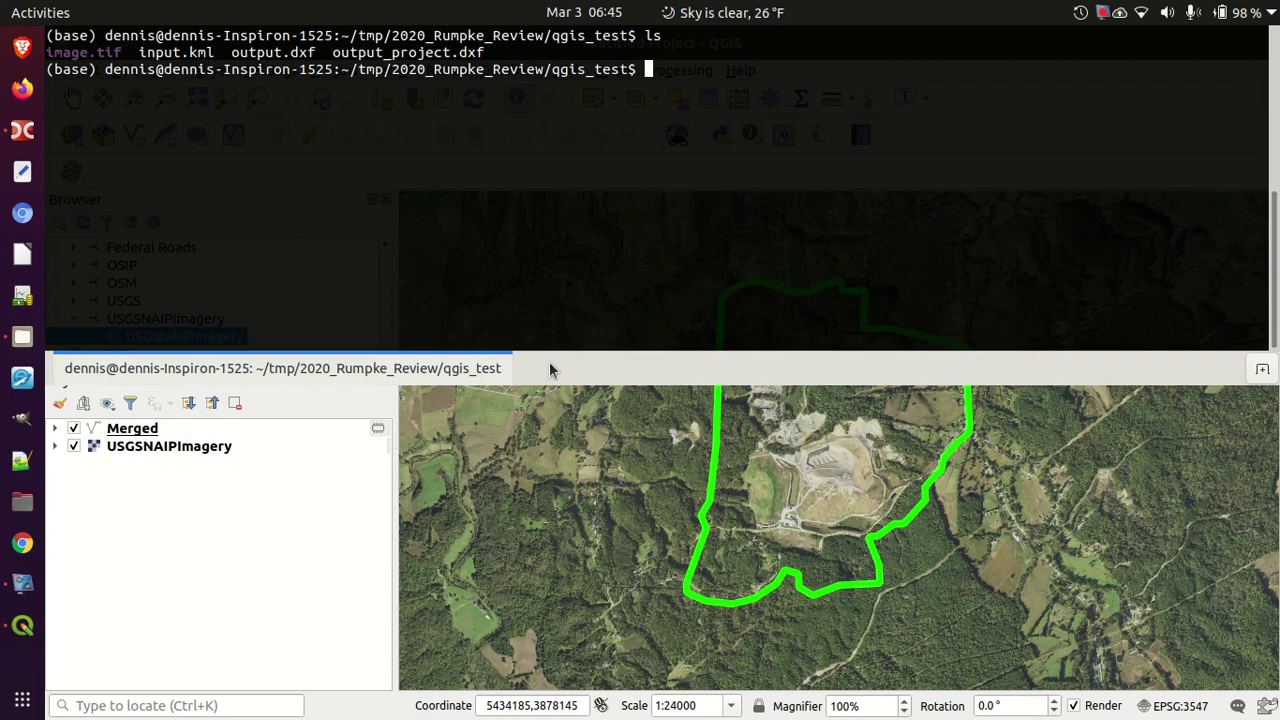
Run gdalinfo on image.tif and review its corner coordinates and EPSG:3547 projection
{"action": "type", "text": "gdalinfo i"}
{"action": "key", "text": "BackSpace"}
{"action": "type", "text": "ima"}
{"action": "key", "text": "Tab"}
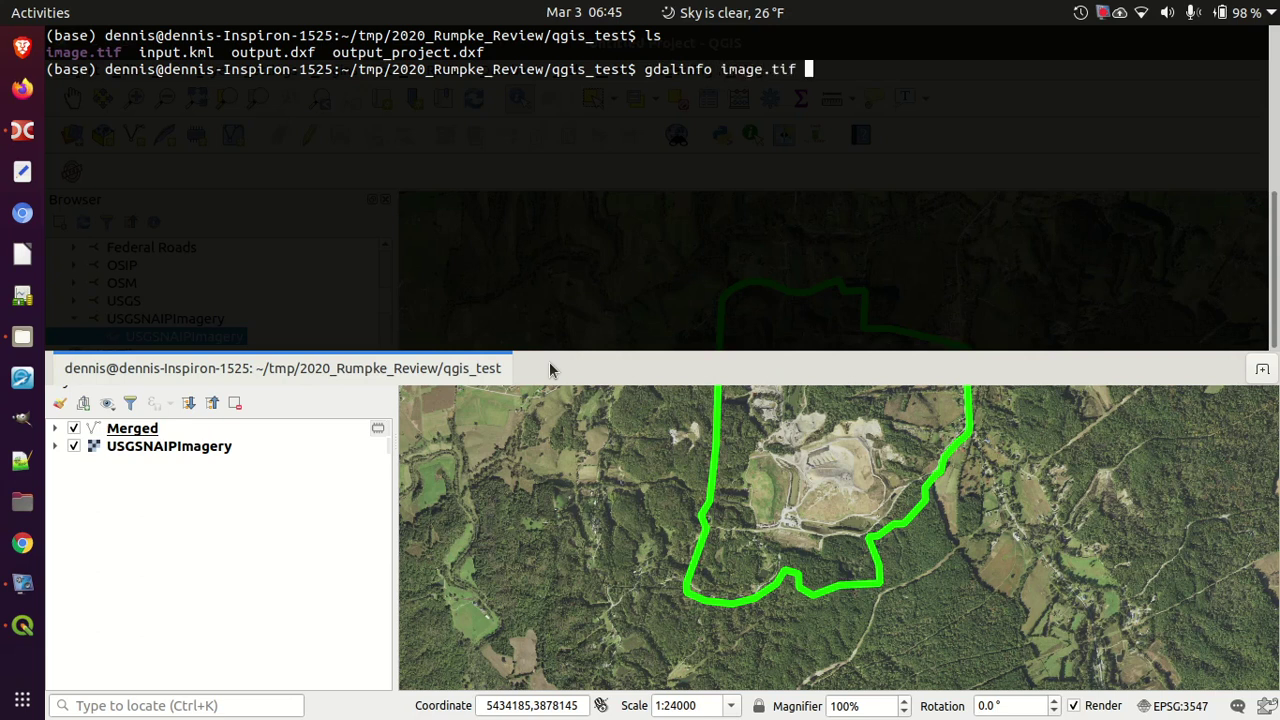
{"action": "type", "text": "|"}
{"action": "key", "text": "BackSpace"}
{"action": "key", "text": "BackSpace"}
{"action": "key", "text": "Return"}
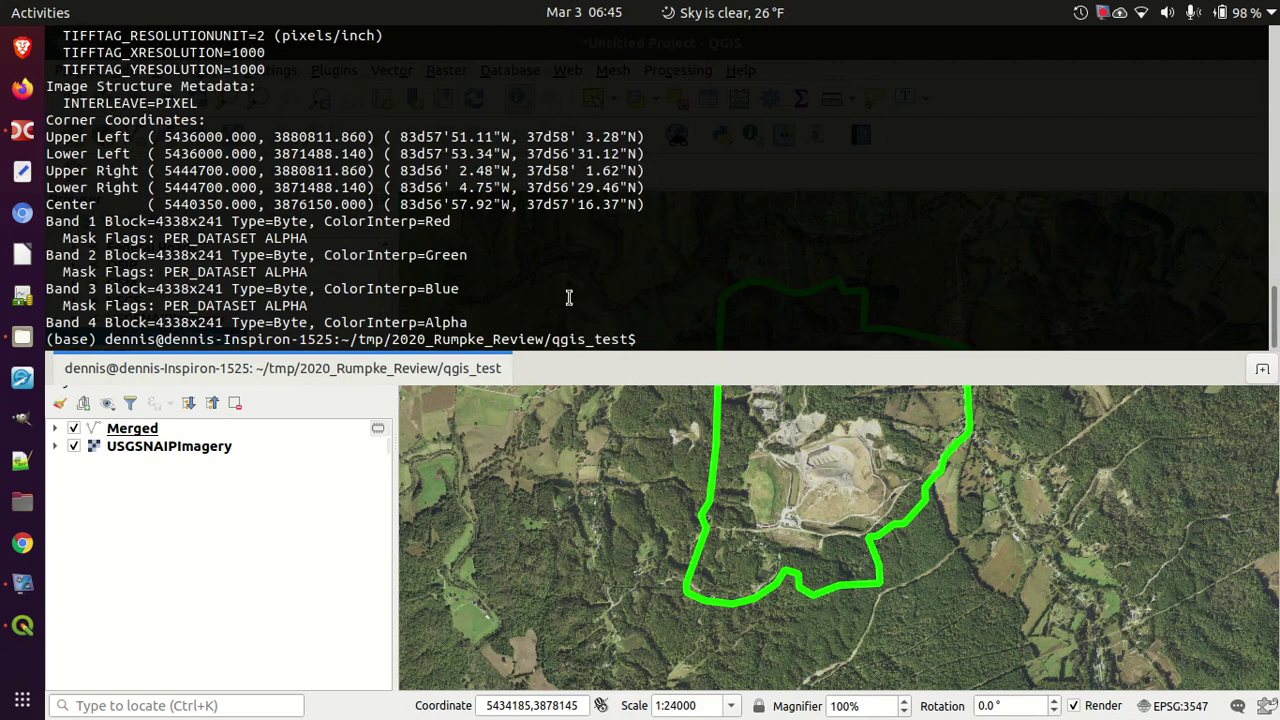
{"action": "scroll", "coordinate": [595, 244], "scroll_direction": "up", "scroll_amount": 3}
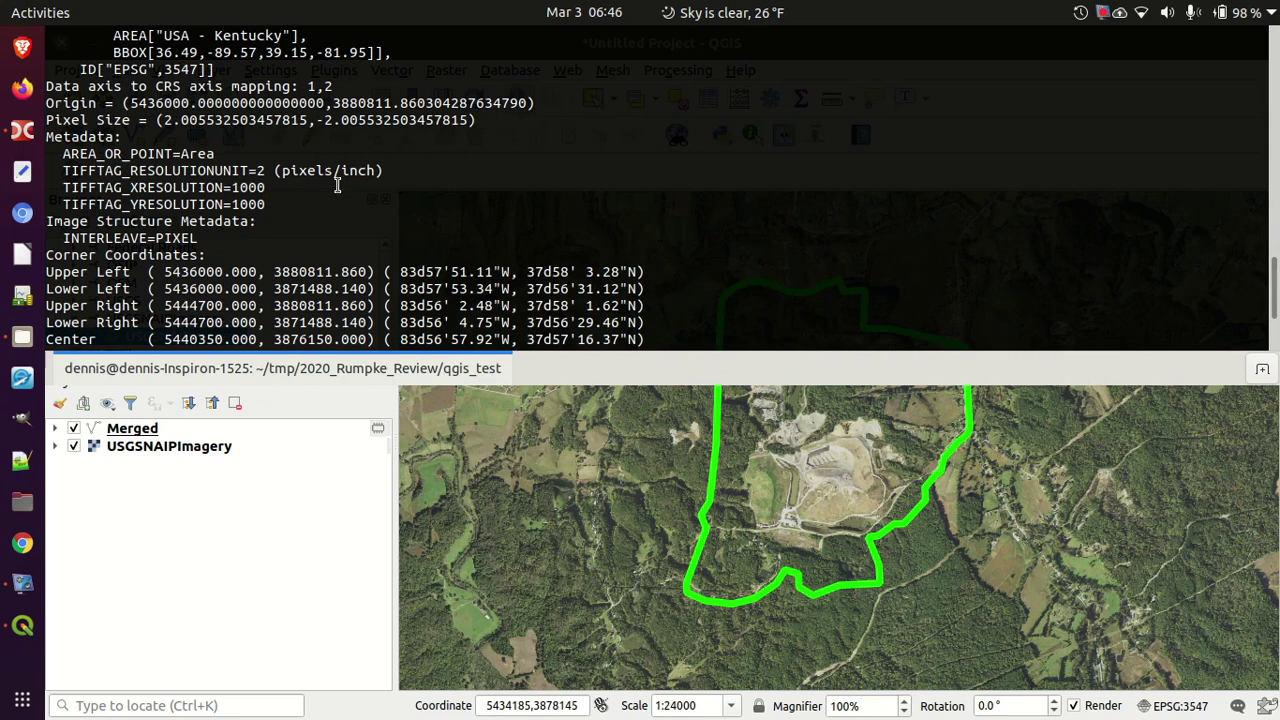
{"action": "scroll", "coordinate": [307, 246], "scroll_direction": "down", "scroll_amount": 2}
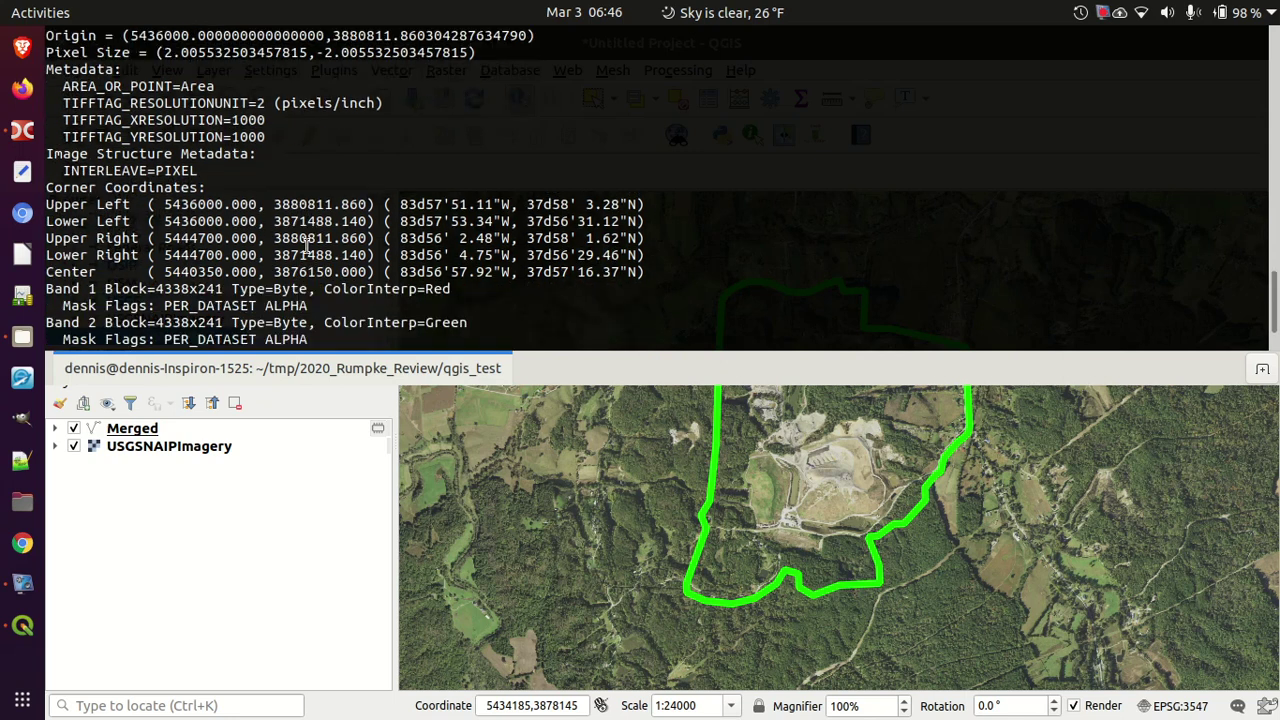
{"action": "scroll", "coordinate": [290, 194], "scroll_direction": "down", "scroll_amount": 2}
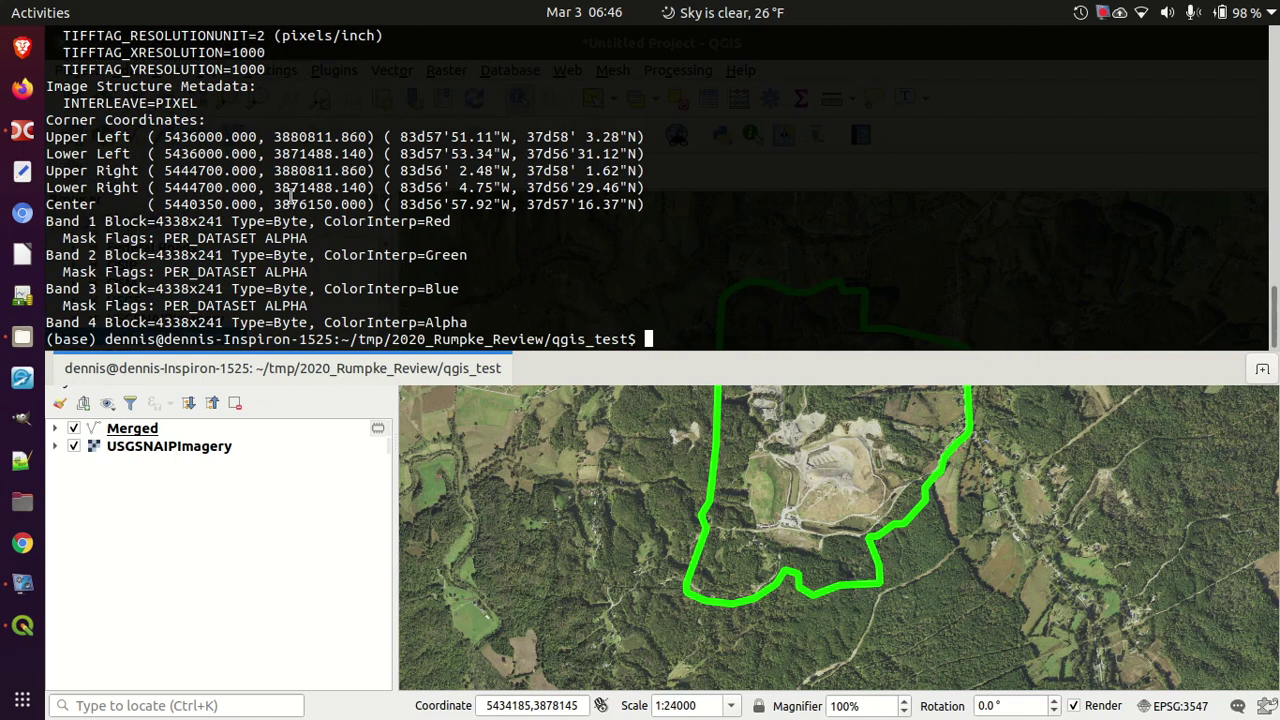
{"action": "scroll", "coordinate": [290, 194], "scroll_direction": "up", "scroll_amount": 10}
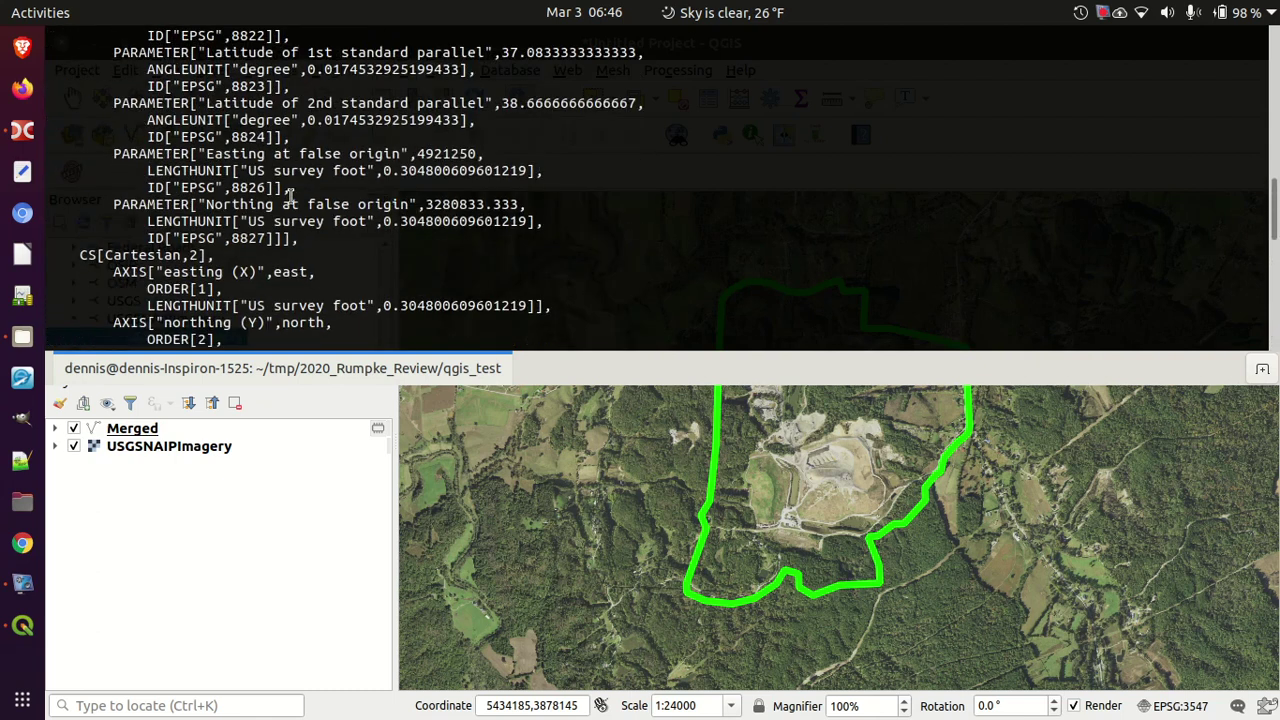
{"action": "scroll", "coordinate": [290, 196], "scroll_direction": "down", "scroll_amount": 10}
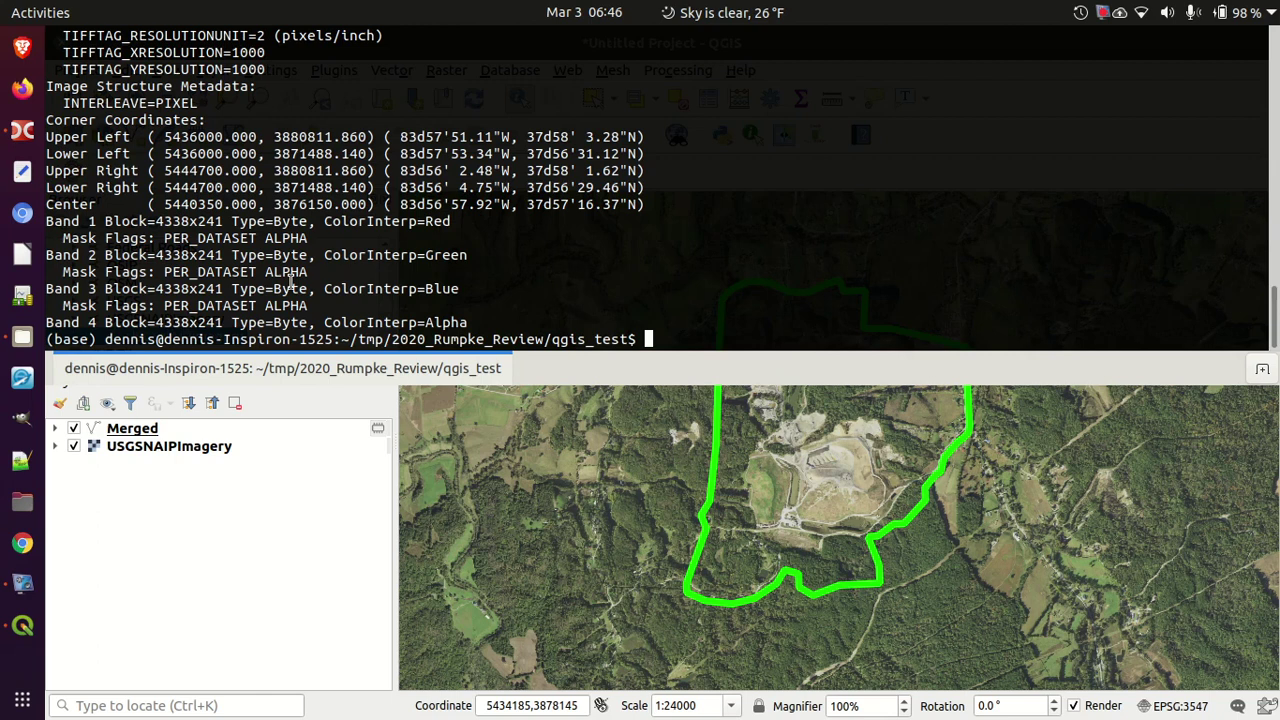
Run ogrinfo on input.kml, correcting the misspelled orginfo command, to list its layers
{"action": "type", "text": "orginfo input.kml"}
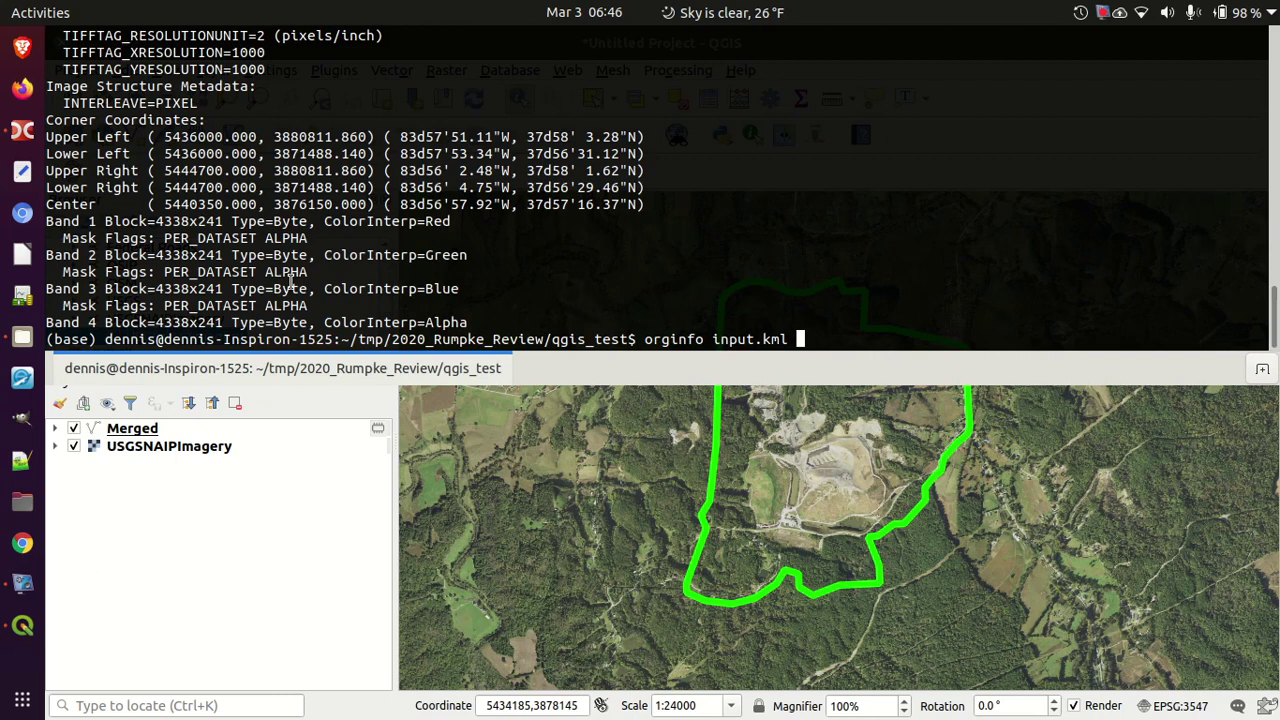
{"action": "key", "text": "Return"}
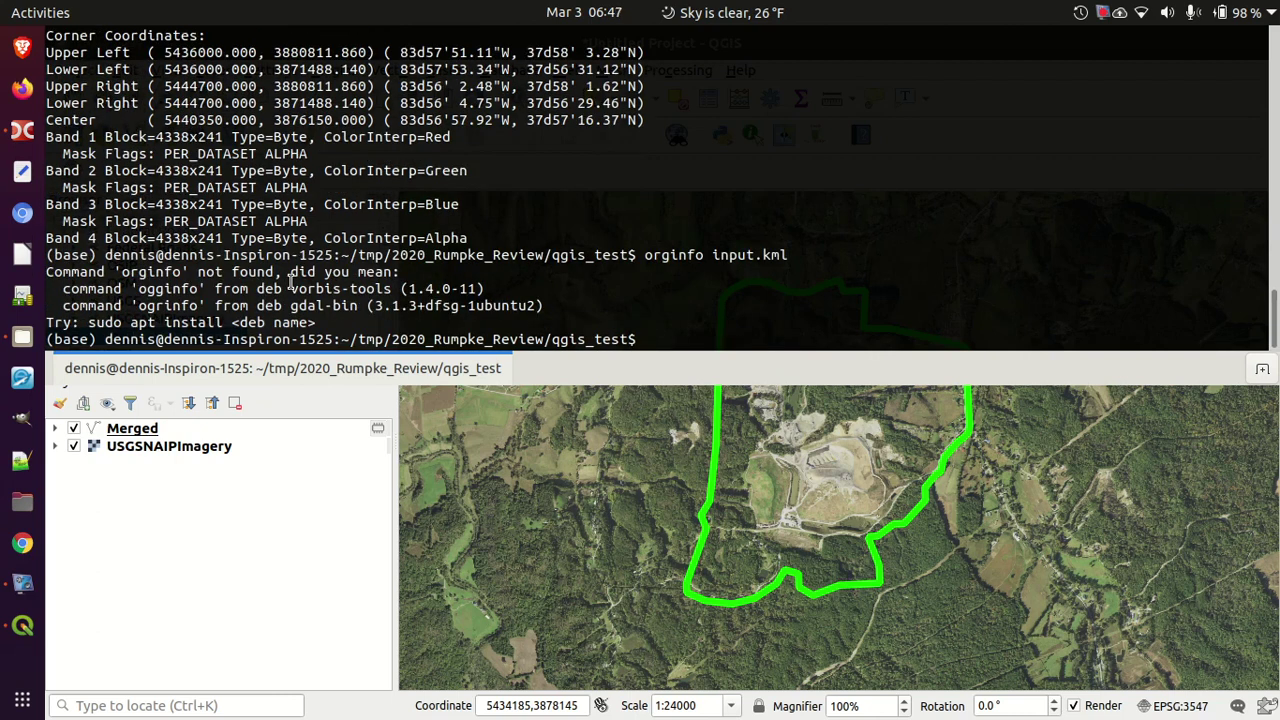
{"action": "key", "text": "Up"}
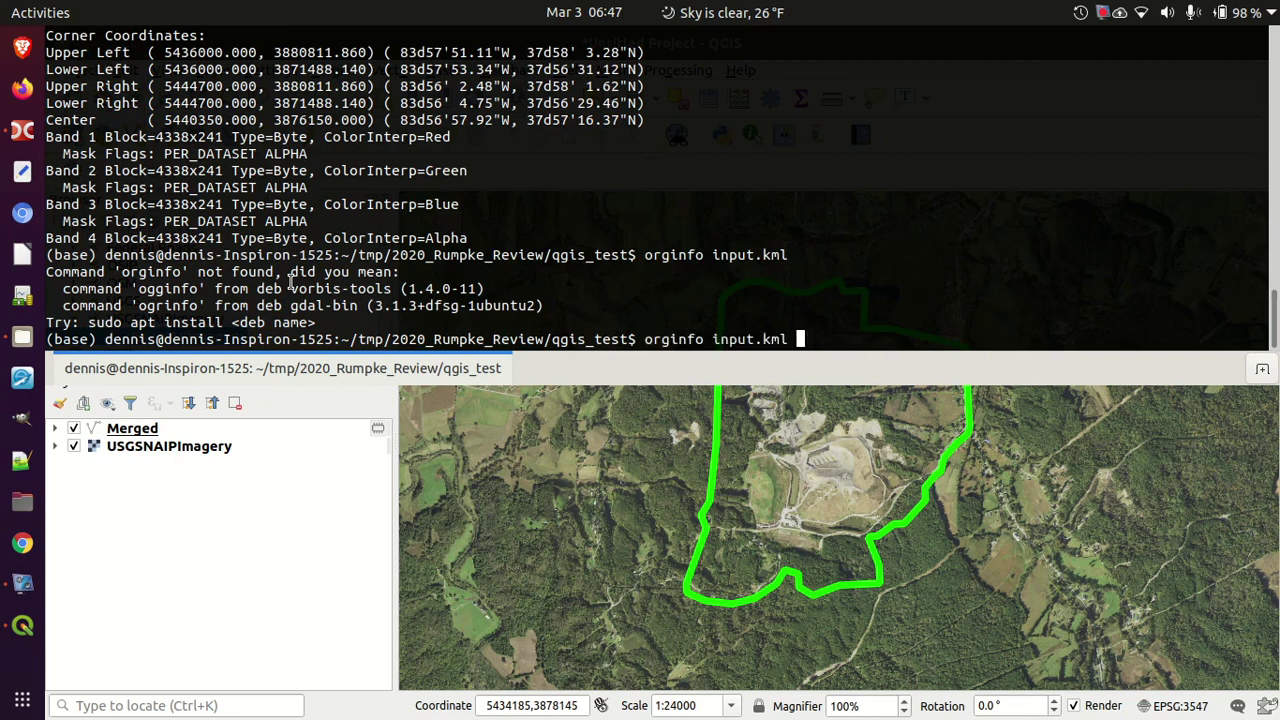
{"action": "key", "text": "Left"}
{"action": "key", "text": "Left"}
{"action": "key", "text": "Left"}
{"action": "key", "text": "Left"}
{"action": "key", "text": "Left"}
{"action": "key", "text": "Left"}
{"action": "key", "text": "Left"}
{"action": "key", "text": "Left"}
{"action": "key", "text": "Left"}
{"action": "key", "text": "Left"}
{"action": "key", "text": "Left"}
{"action": "key", "text": "Left"}
{"action": "key", "text": "Left"}
{"action": "key", "text": "Left"}
{"action": "key", "text": "BackSpace"}
{"action": "key", "text": "BackSpace"}
{"action": "type", "text": "gr"}
{"action": "key", "text": "Return"}
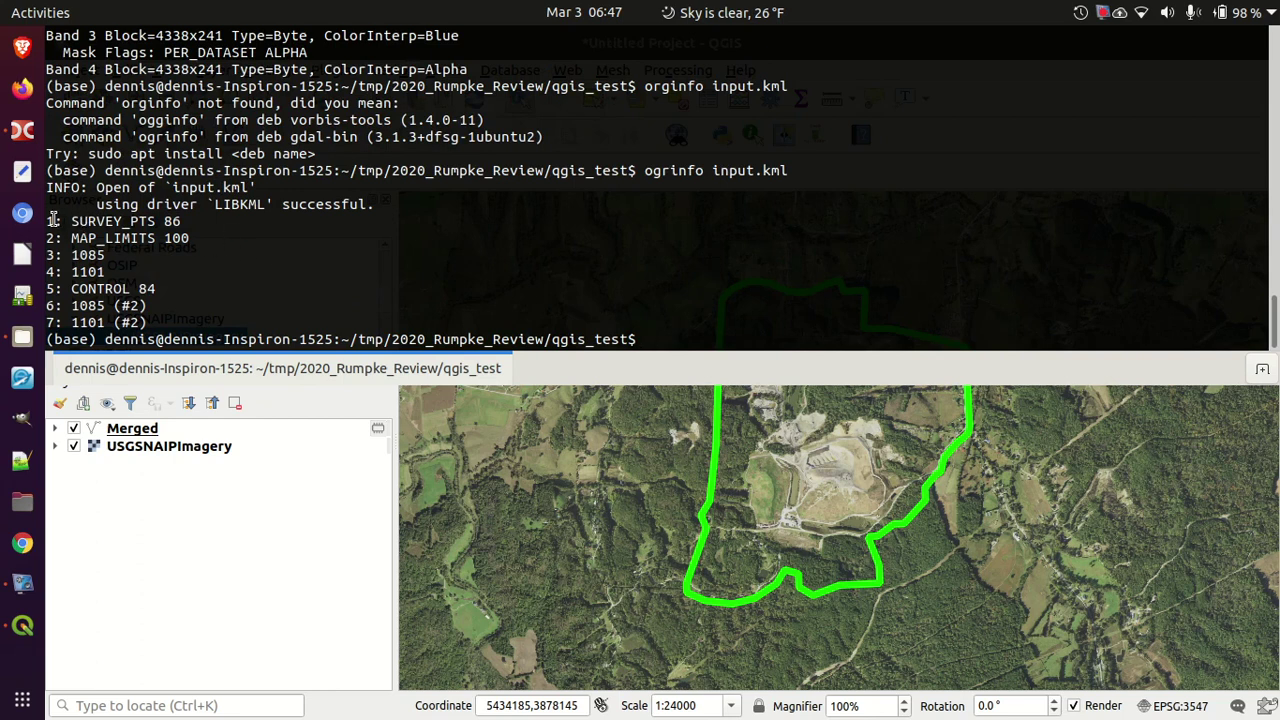
Highlight the seven listed KML layers, including SURVEY_PTS 86 and MAP_LIMITS 100
{"action": "left_click_drag", "start_coordinate": [48, 220], "coordinate": [45, 340]}
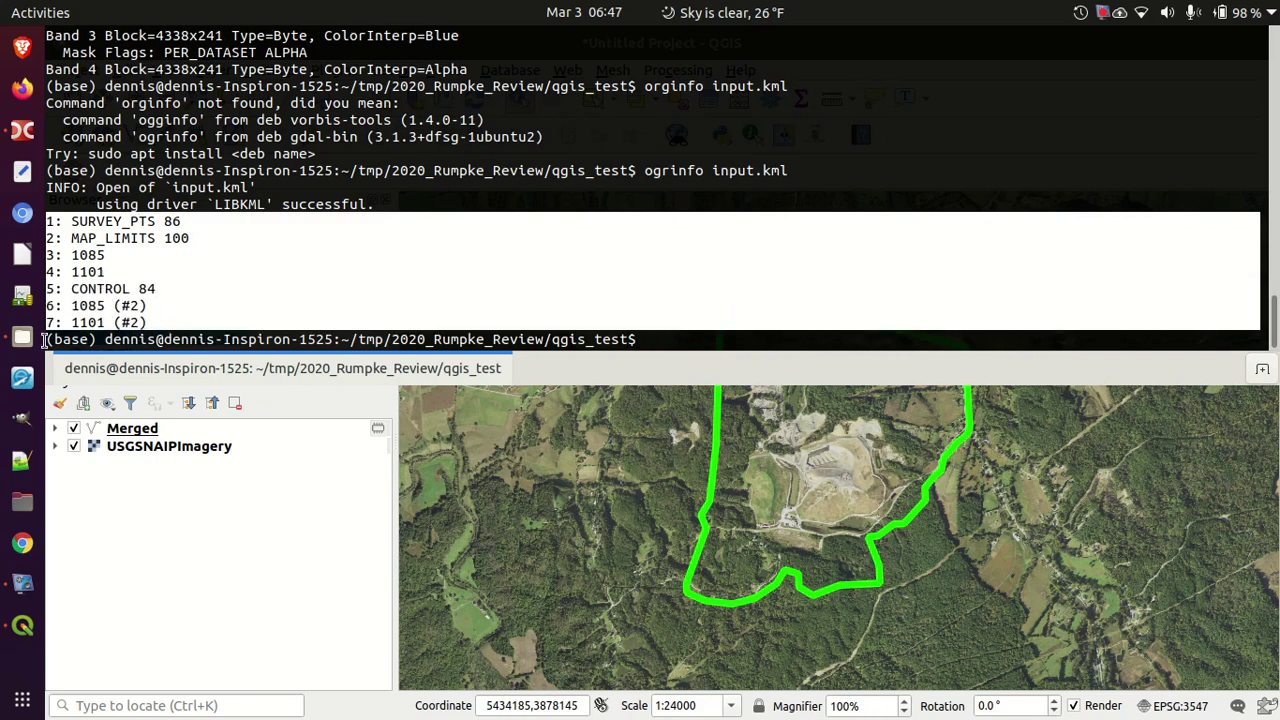
{"action": "left_click", "coordinate": [114, 267]}
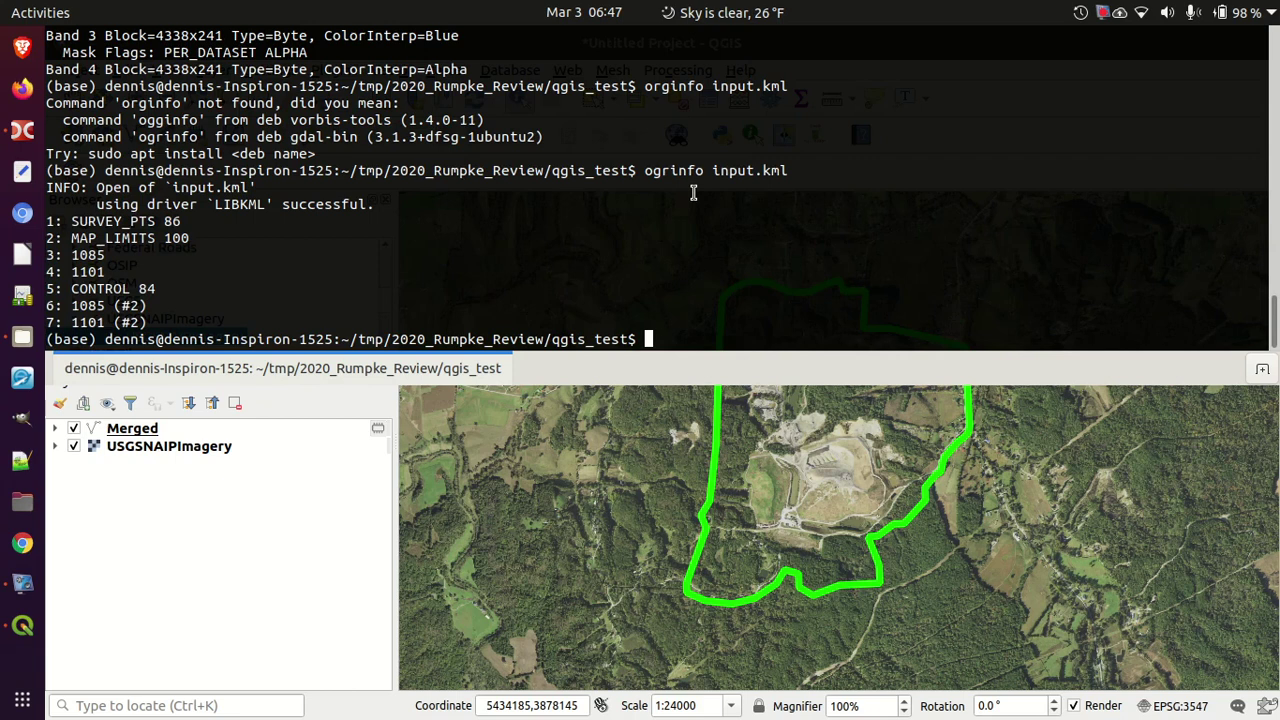
{"action": "key", "text": "Up"}
Convert 'MAP_LIMITS 100' from input.kml to ogr_kml.dxf in EPSG:3547, then hide the terminal
{"action": "key", "text": "Up"}
{"action": "key", "text": "ctrl+u"}
{"action": "type", "text": "clear"}
{"action": "key", "text": "Up"}
{"action": "key", "text": "Up"}
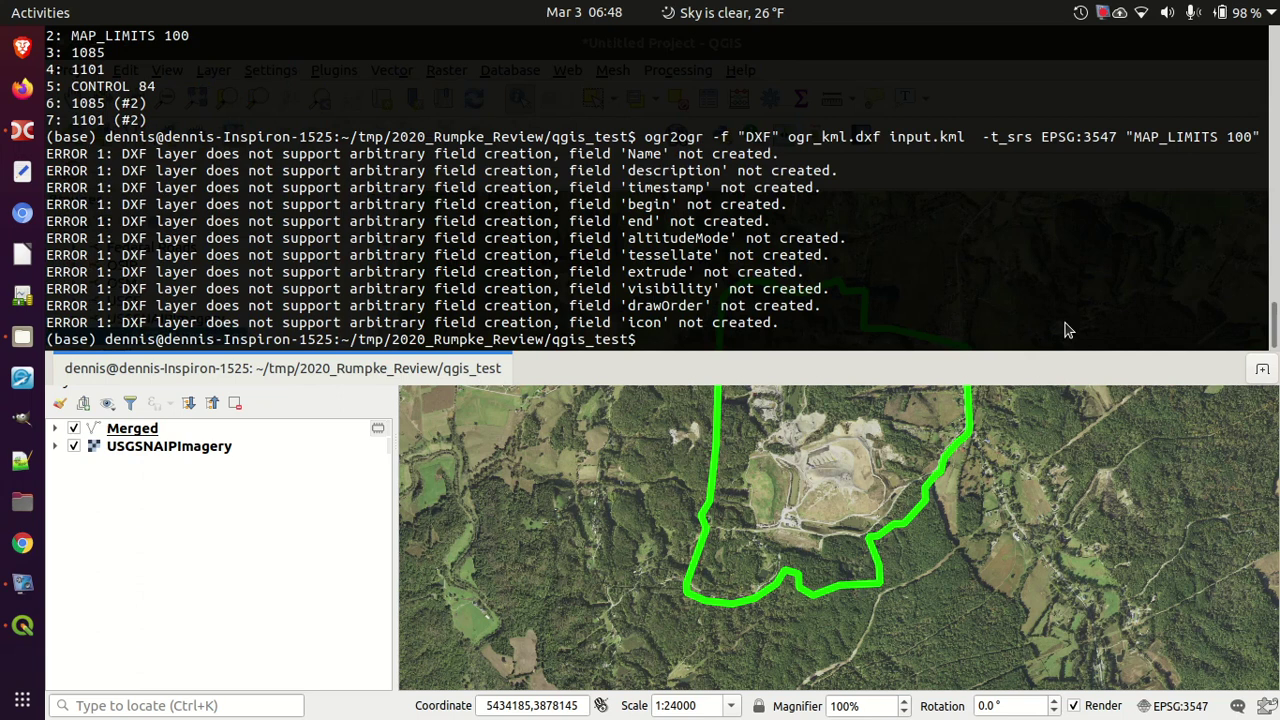
{"action": "key", "text": "F12"}
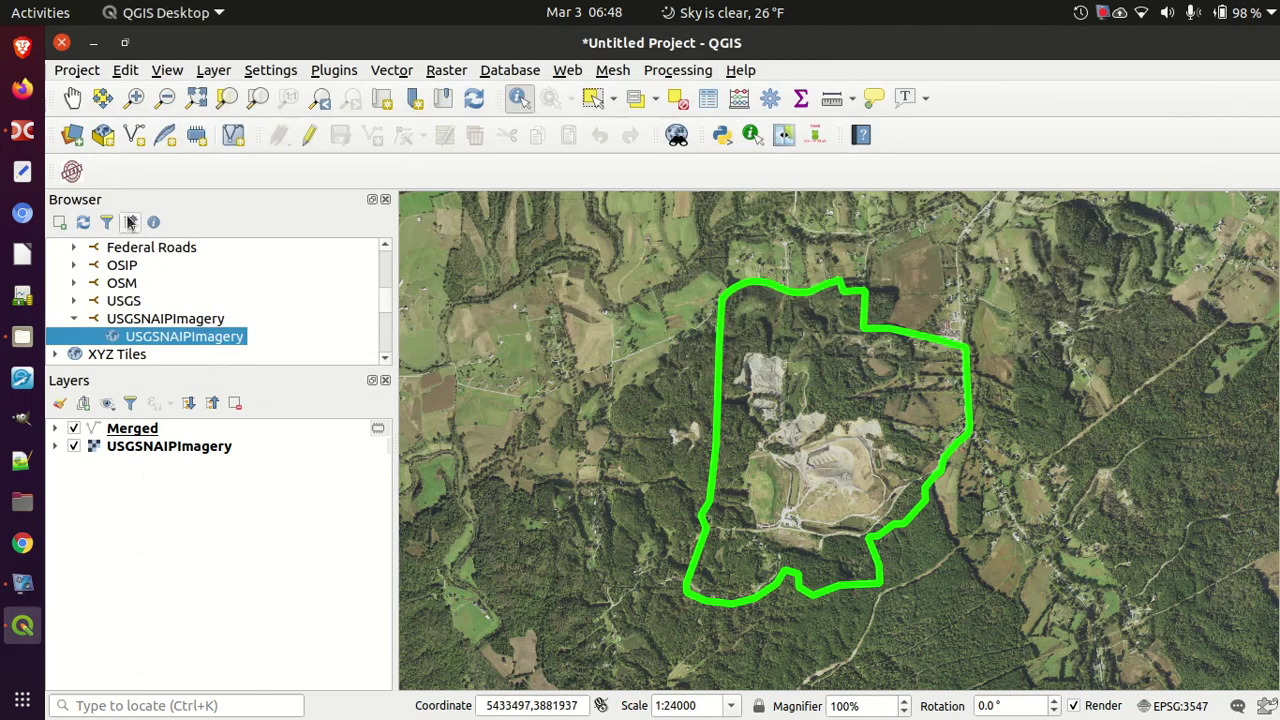
Open ogr_kml.dxf from the qgis_test folder in QCAD via the Files manager
{"action": "left_click", "coordinate": [24, 340]}
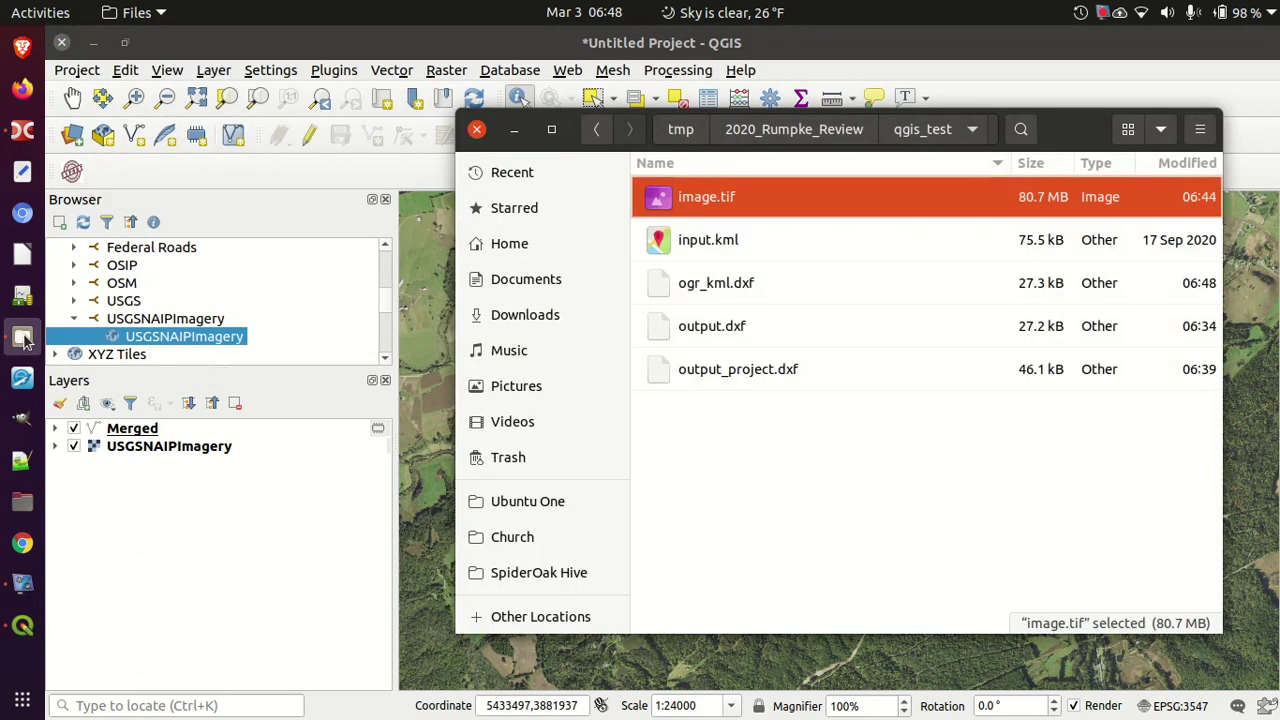
{"action": "double_click", "coordinate": [713, 285]}
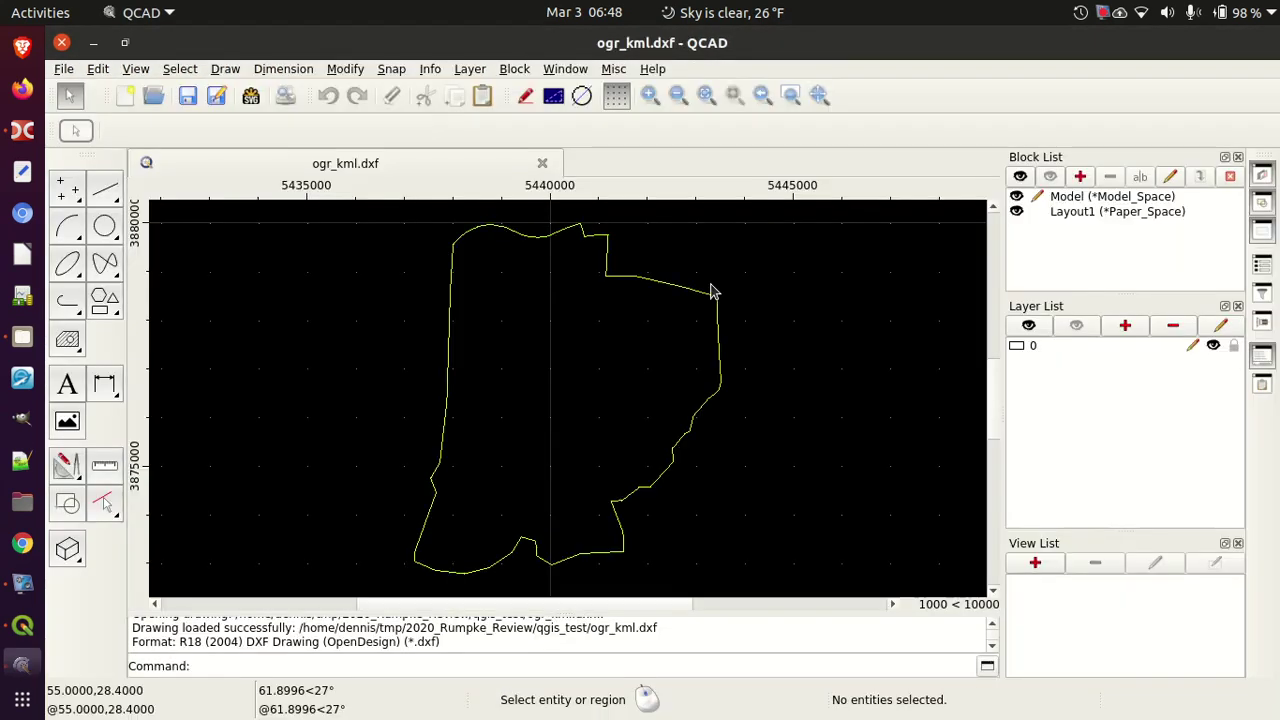
Select the boundary polyline, check layer 0, then close ogr_kml.dxf without saving
{"action": "left_click", "coordinate": [721, 398]}
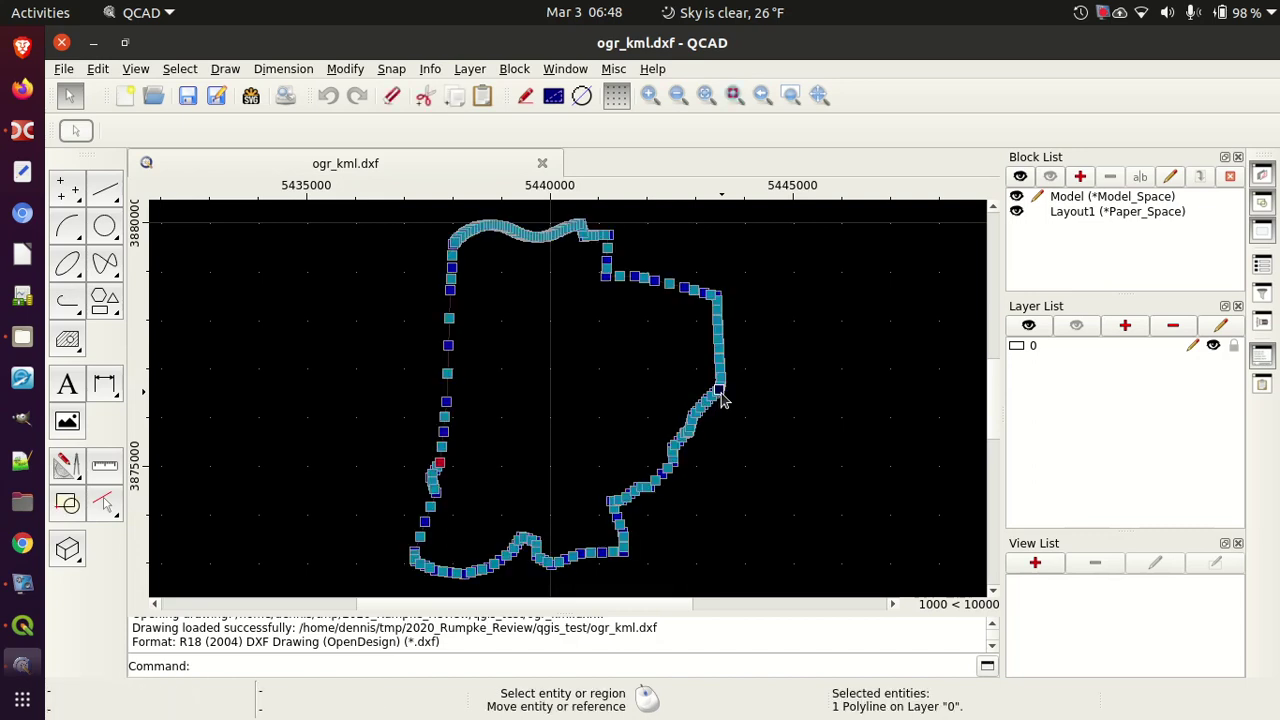
{"action": "left_click", "coordinate": [781, 428]}
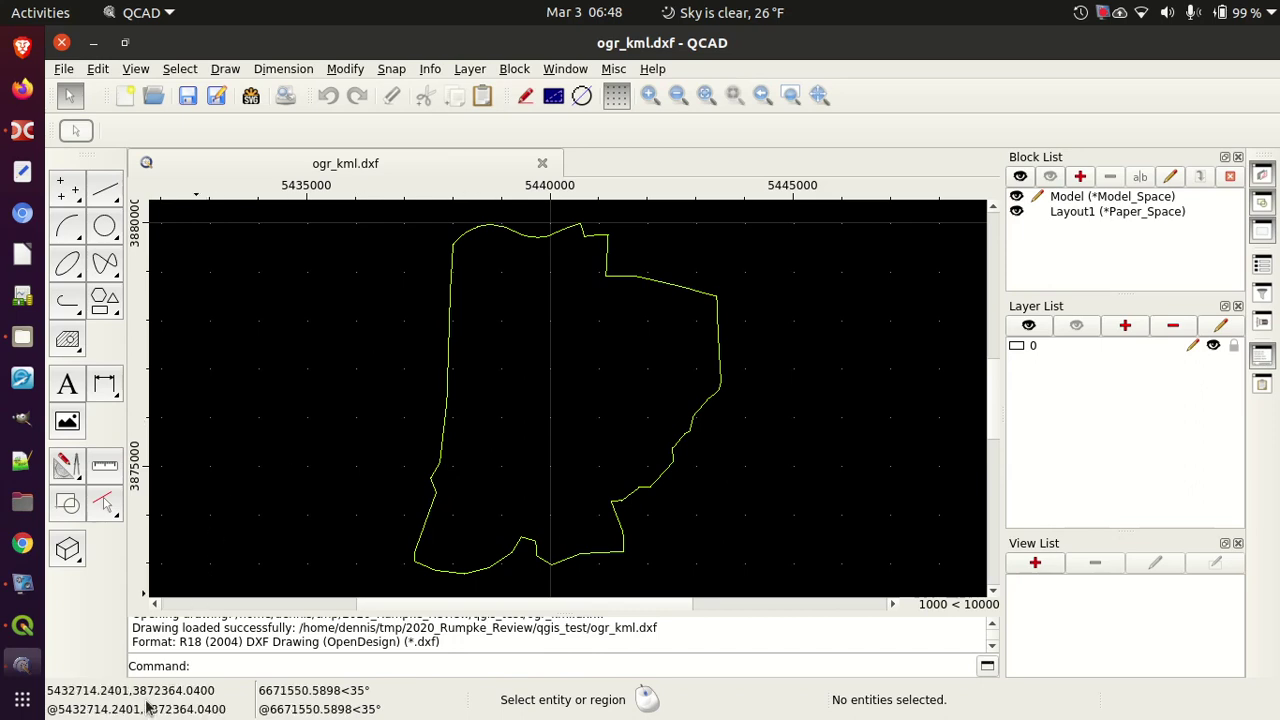
{"action": "left_click", "coordinate": [687, 443]}
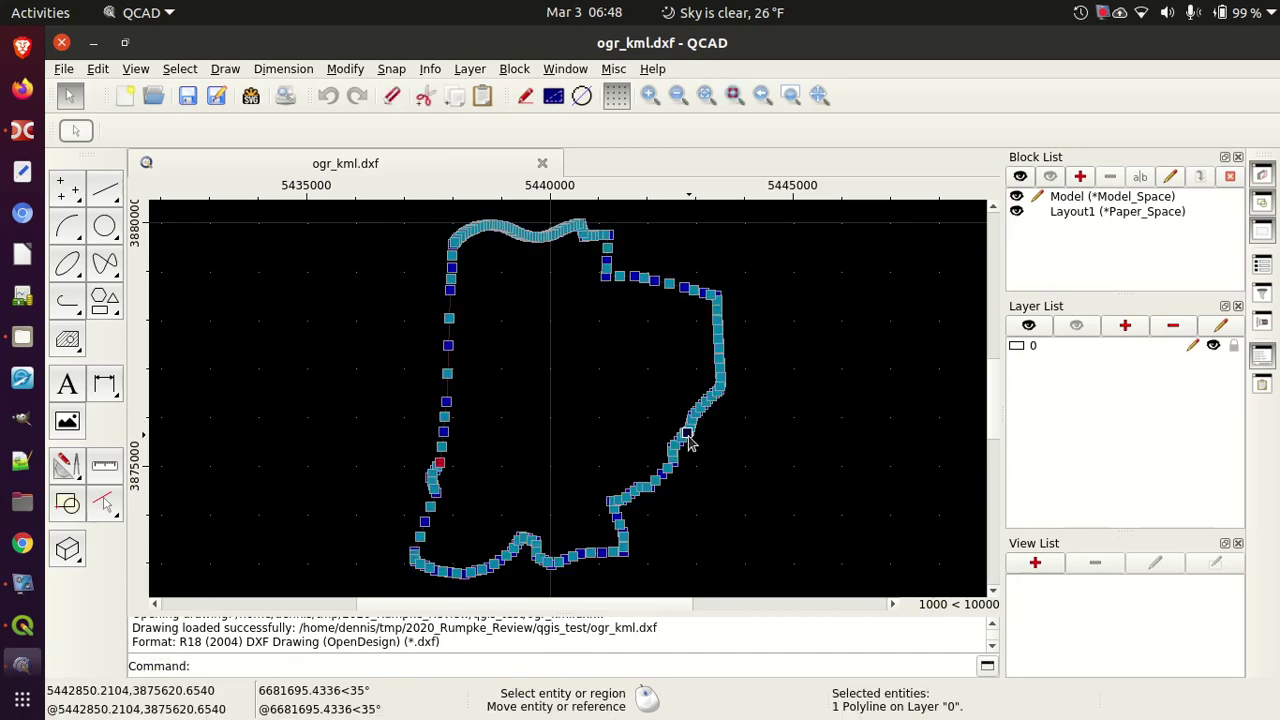
{"action": "left_click", "coordinate": [779, 450]}
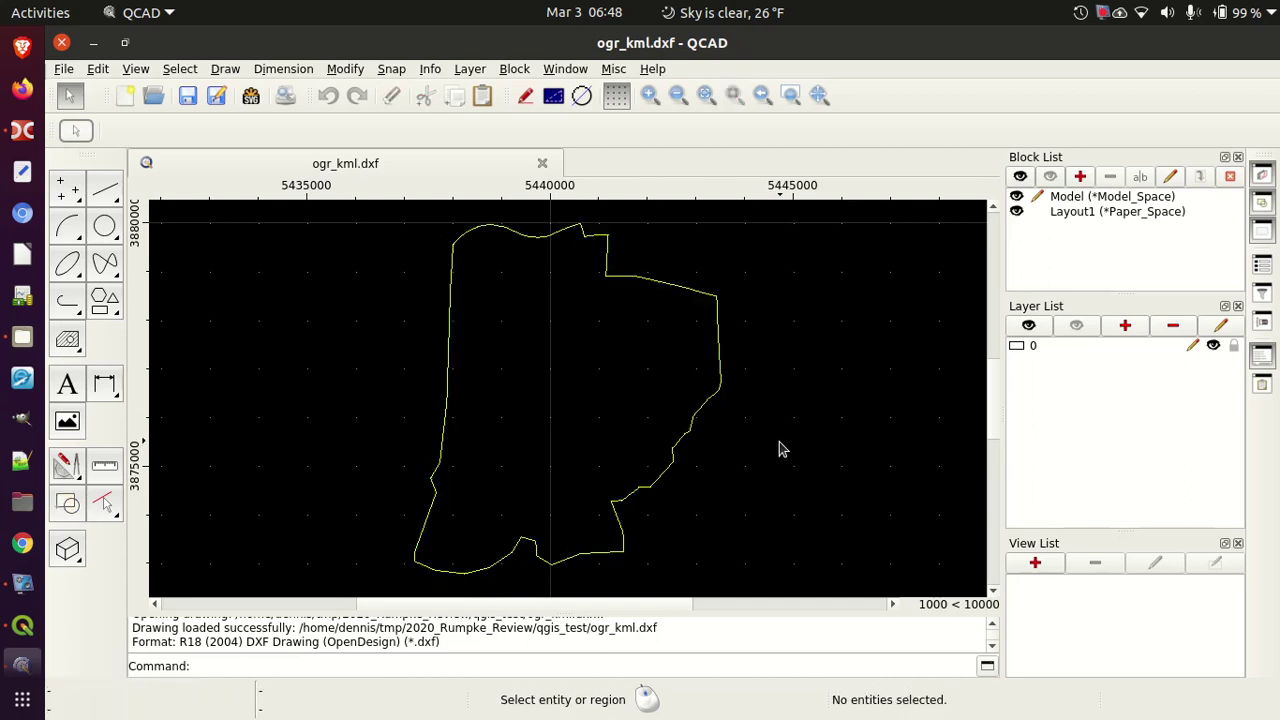
{"action": "left_click", "coordinate": [1022, 347]}
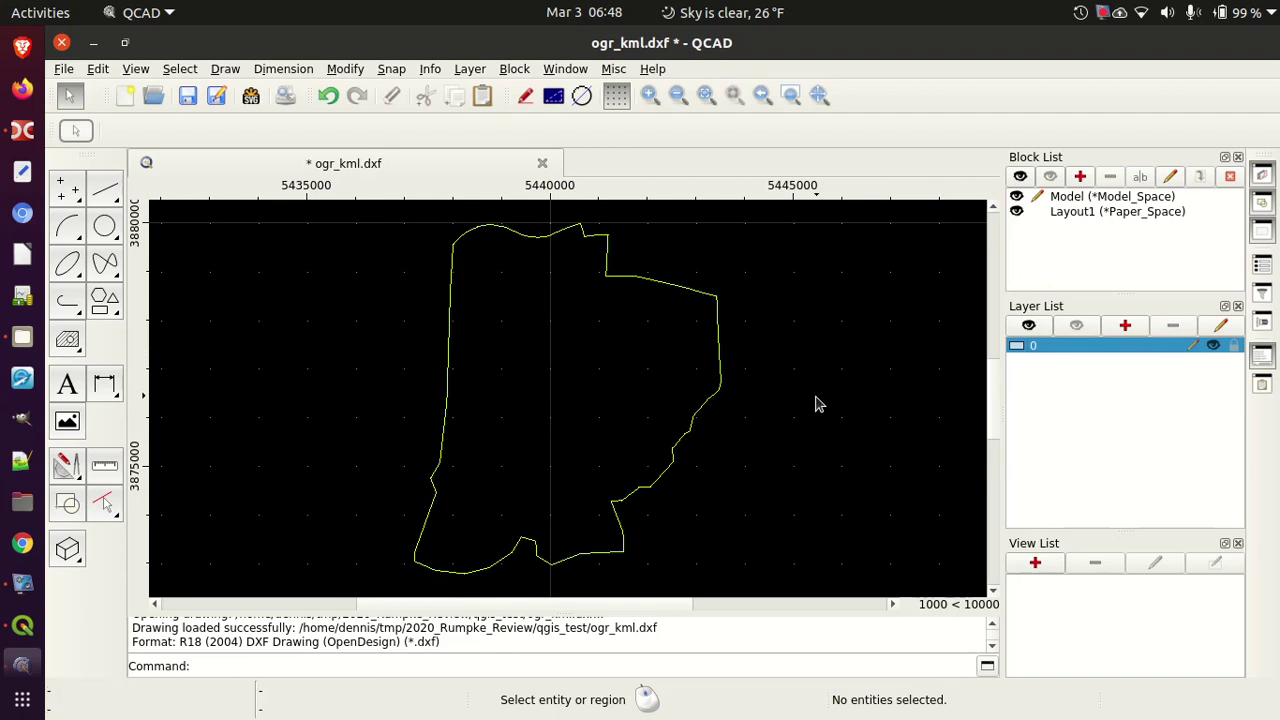
{"action": "left_click", "coordinate": [62, 44]}
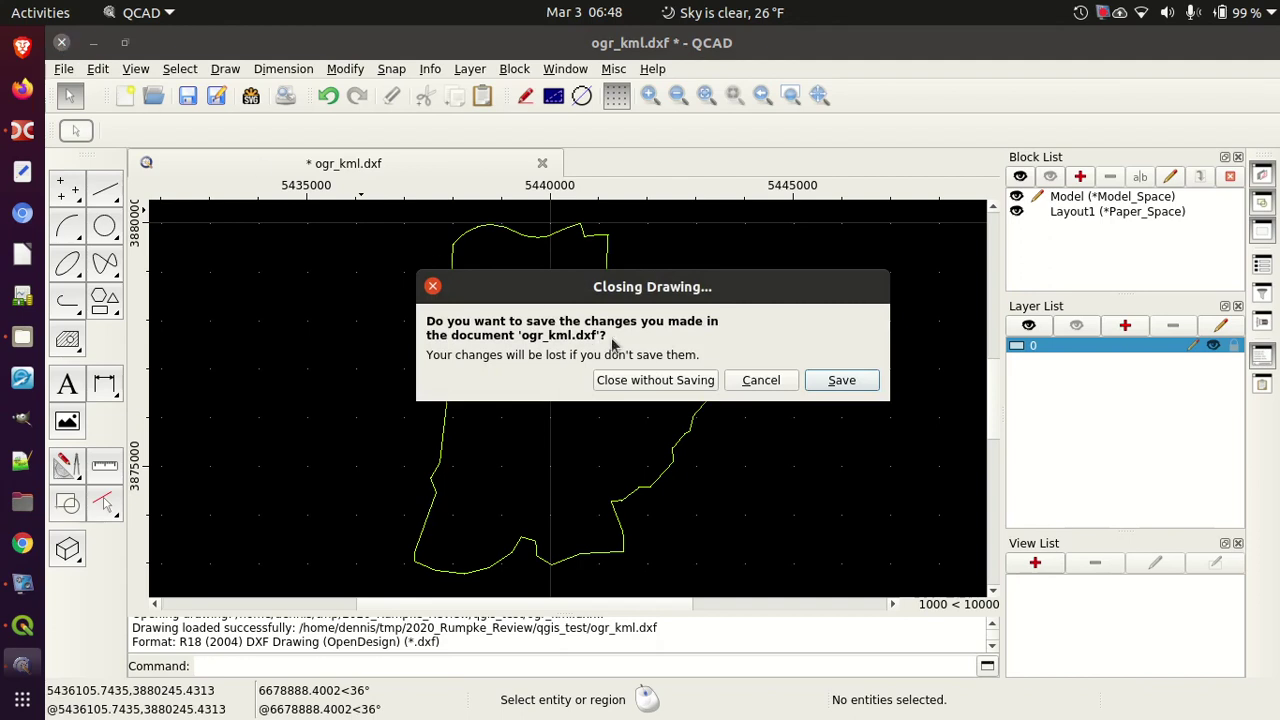
{"action": "left_click", "coordinate": [632, 382]}
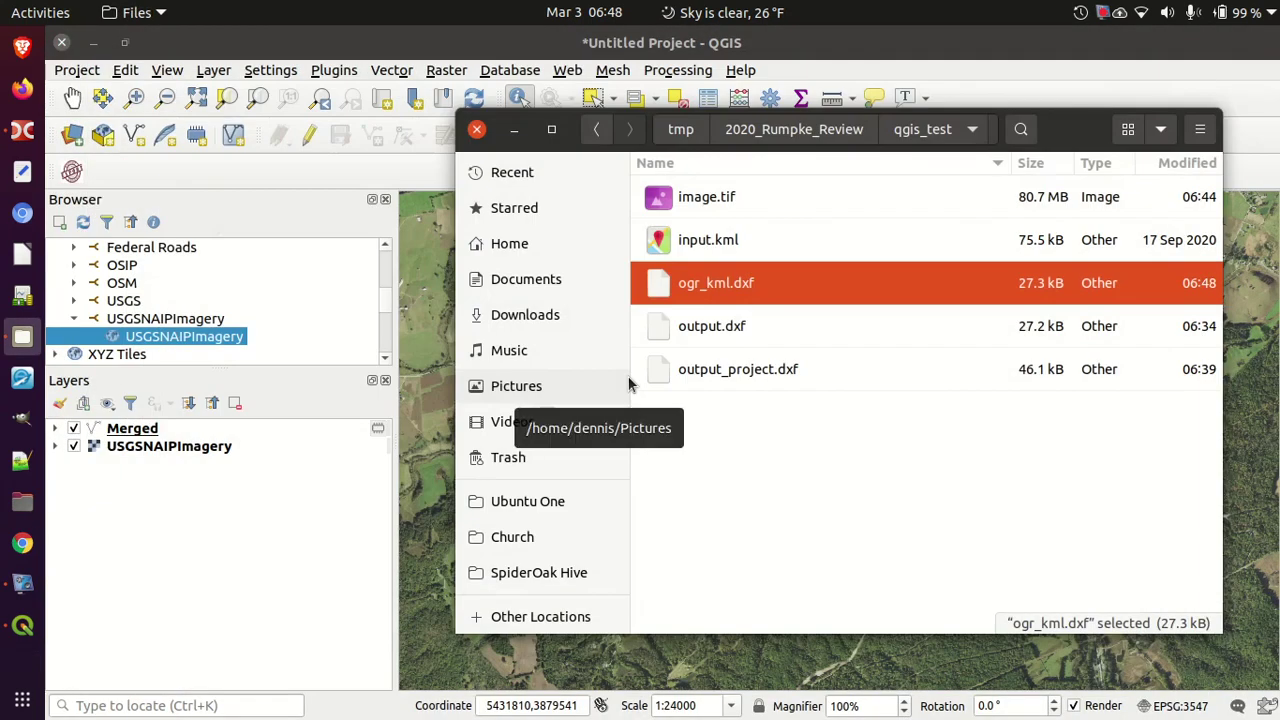